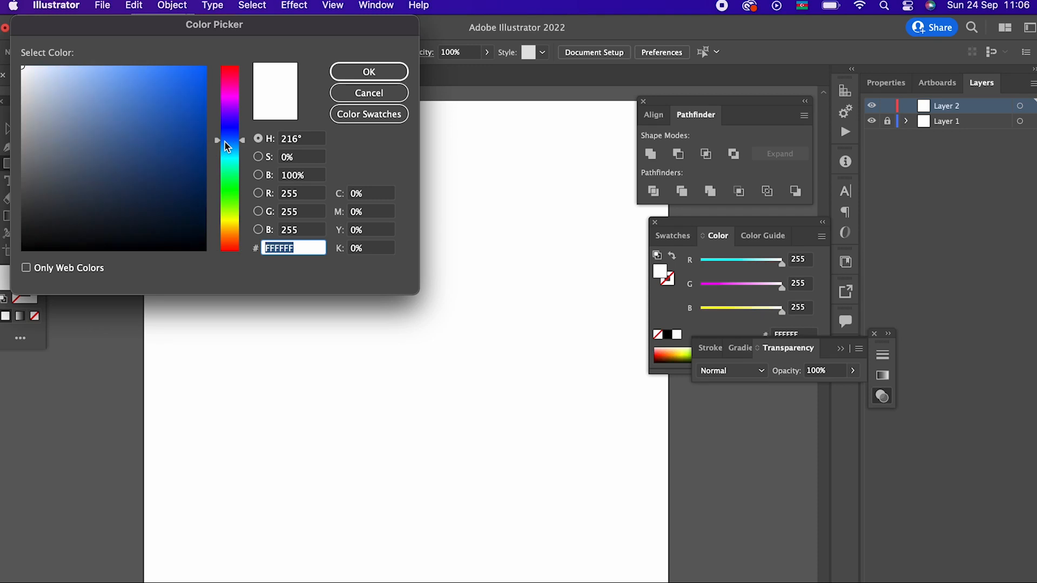
- Draw a tall upright rectangle on the artboard filled with dark grey 383C42
click(48, 203)
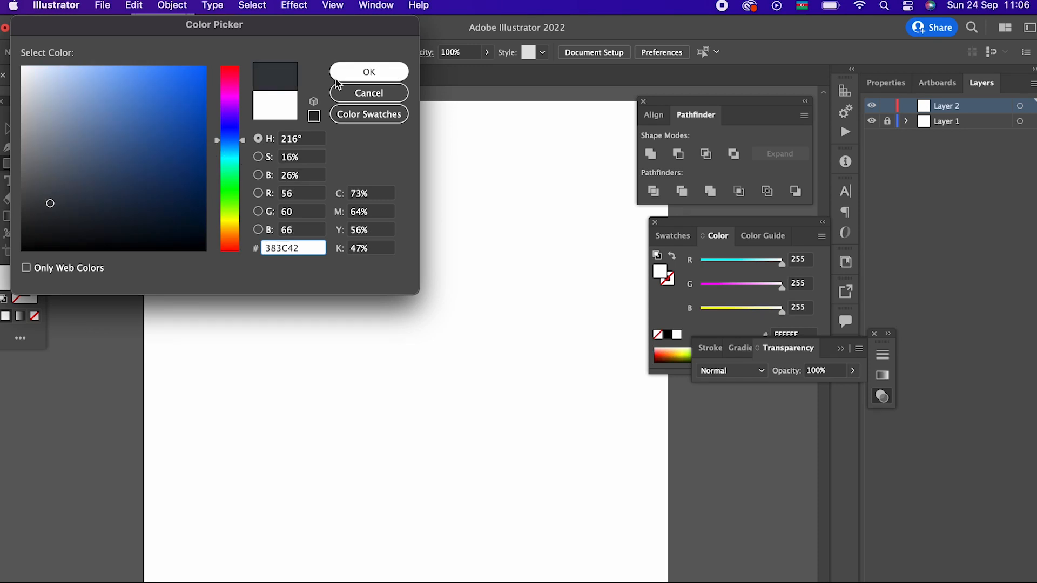
click(369, 71)
drag(396, 178, 406, 254)
mouse_move(220, 205)
mouse_down()
mouse_move(367, 378)
mouse_move(371, 417)
mouse_up()
- Centre the dark rectangle horizontally and vertically on the artboard
click(10, 128)
click(649, 55)
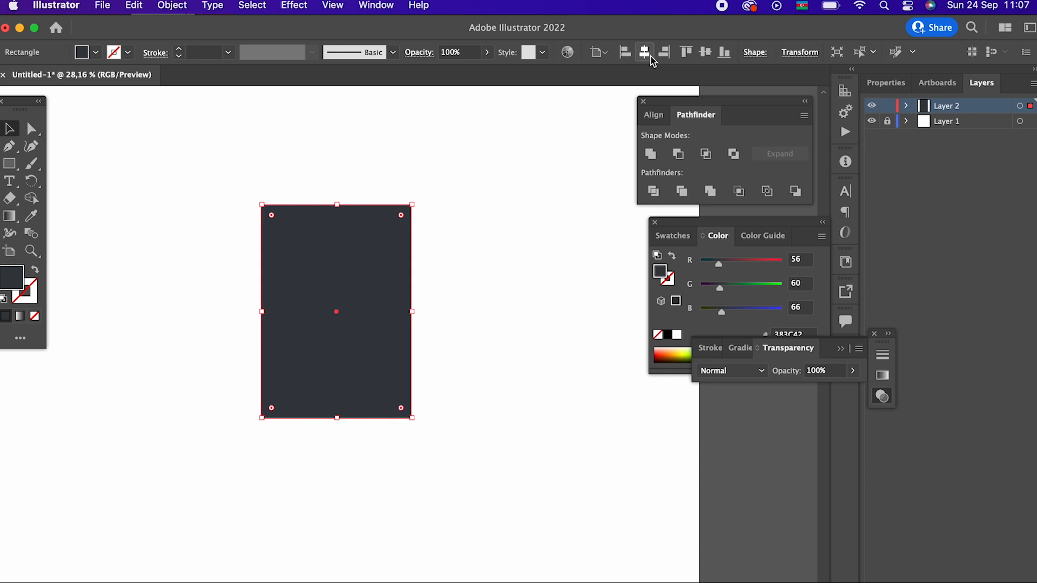
click(705, 55)
- Draw a tall narrow rectangle inside the left half of the dark rectangle and fill it with the light orange swatch
drag(435, 354, 525, 274)
drag(478, 374, 497, 385)
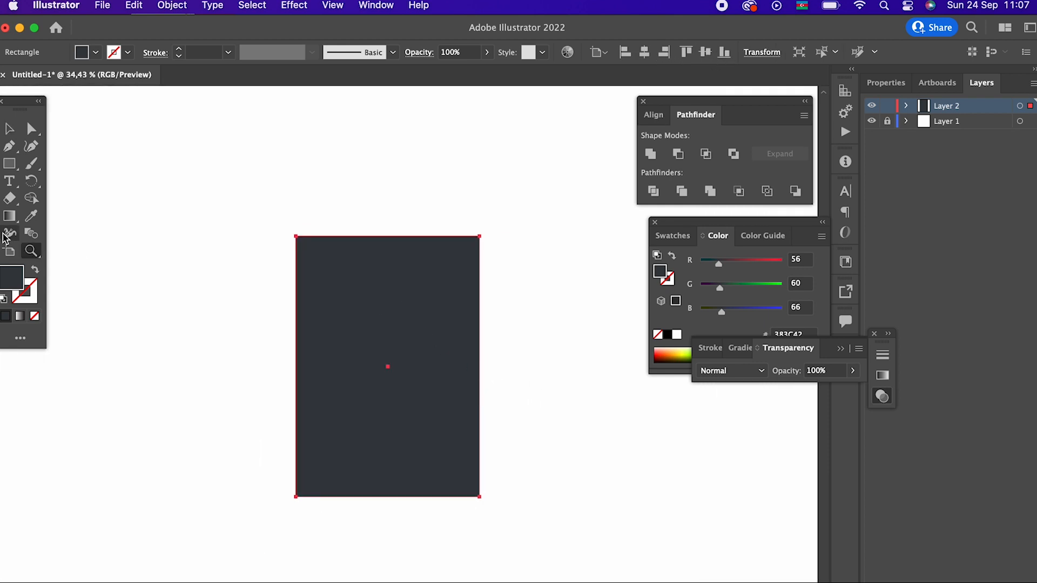
click(4, 165)
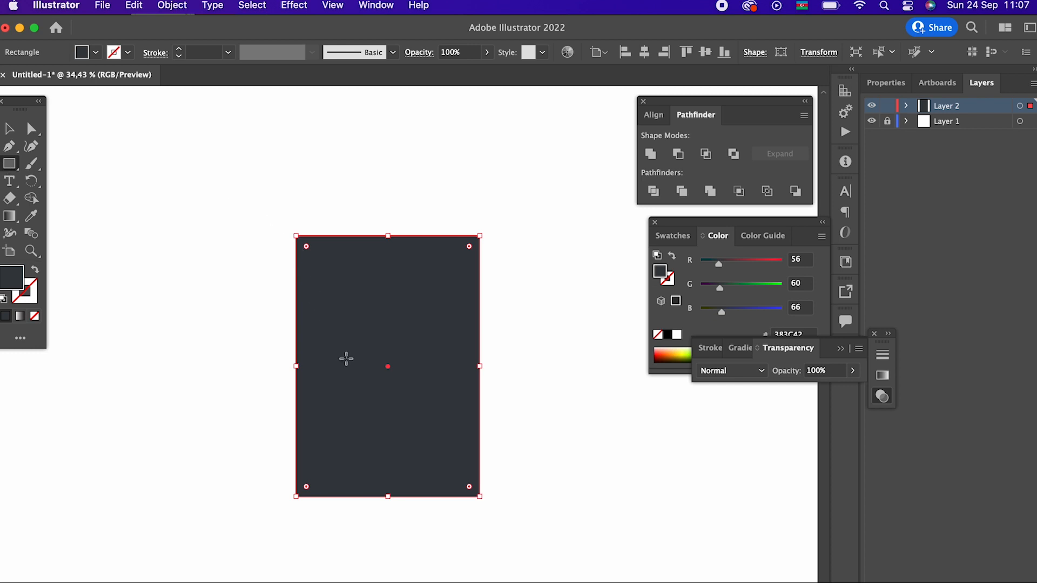
mouse_move(310, 471)
mouse_down()
mouse_move(364, 358)
mouse_move(376, 256)
mouse_up()
click(670, 236)
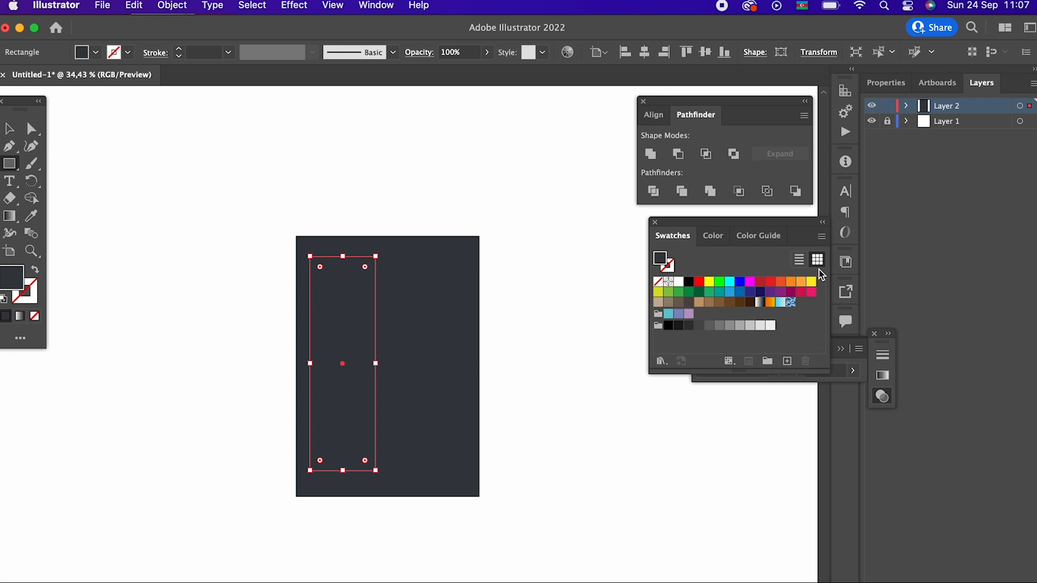
click(800, 281)
click(10, 130)
click(562, 385)
- Copy the orange rectangle, paste it in front and move the copy into the right half of the dark rectangle
key(z)
drag(499, 390, 568, 421)
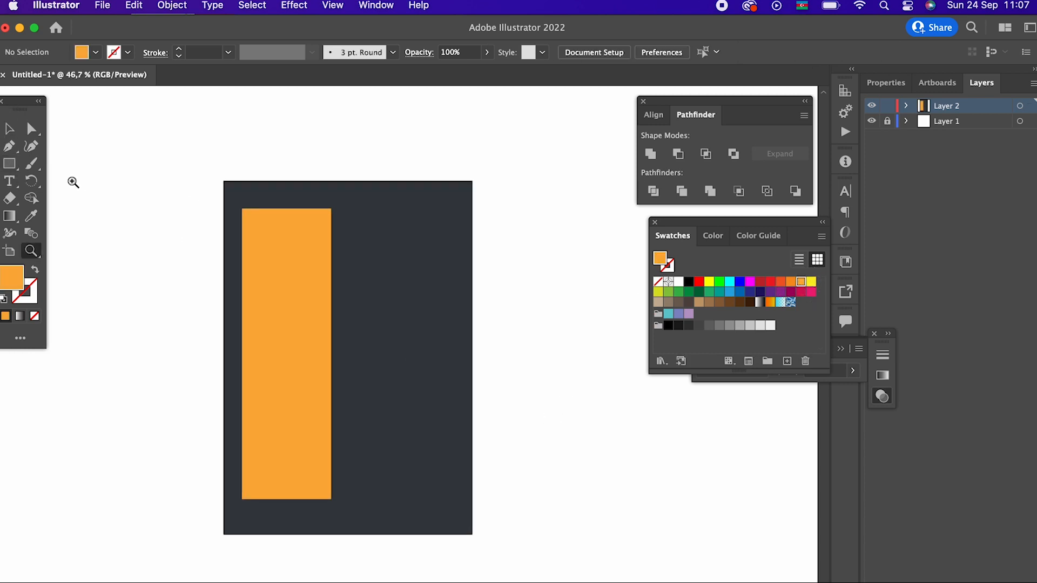
click(9, 129)
click(303, 275)
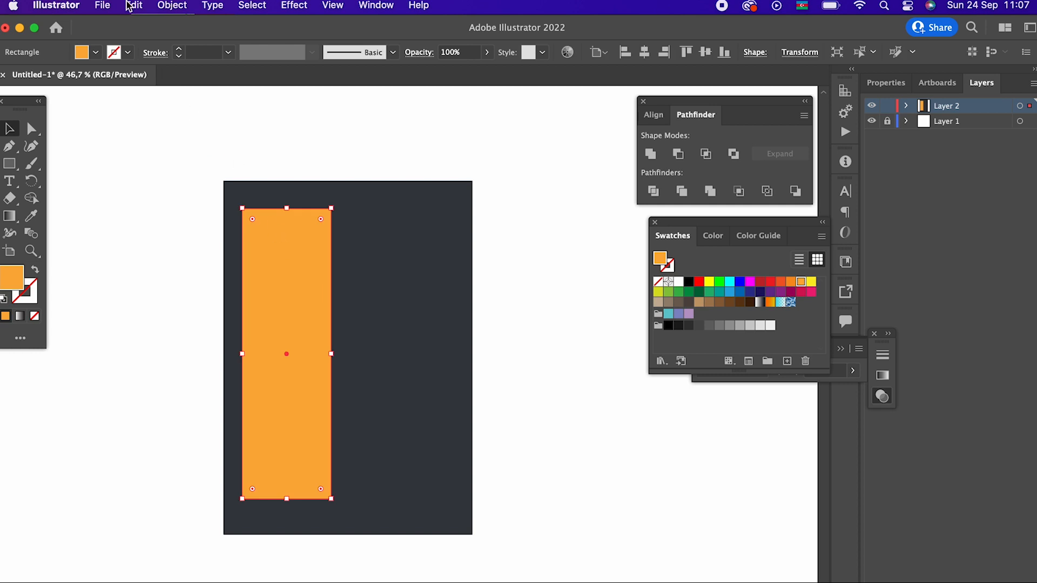
click(130, 6)
click(136, 82)
click(136, 8)
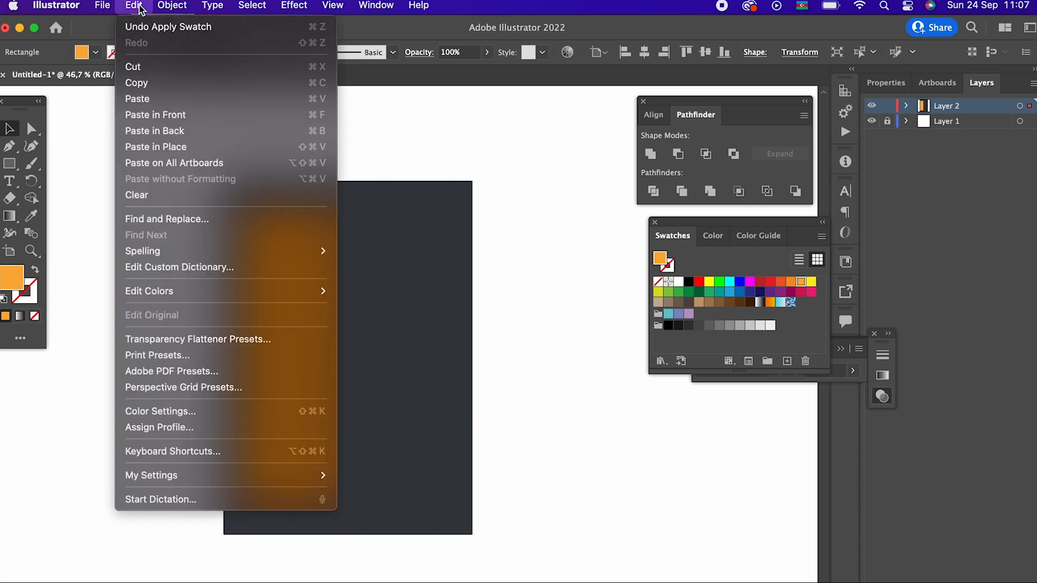
click(216, 114)
drag(310, 361, 459, 356)
- Widen both orange panels and stretch them vertically, leaving a narrow dark frame and centre divider
shift+click(319, 355)
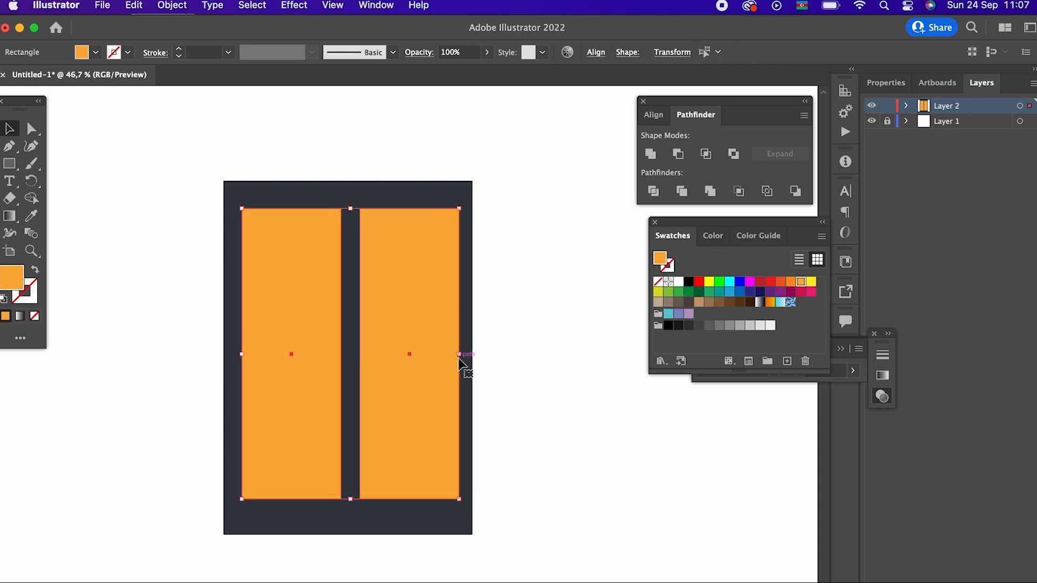
drag(354, 501, 354, 517)
drag(302, 389, 481, 438)
click(409, 406)
shift+click(306, 356)
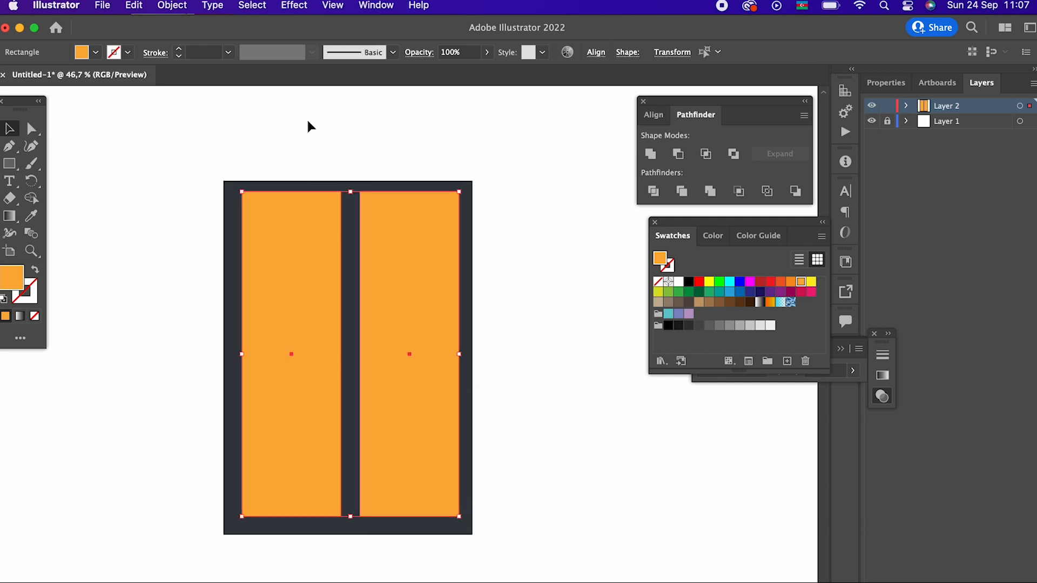
- Group the two orange panels and centre the group horizontally and vertically within the dark rectangle
click(172, 5)
click(189, 84)
drag(508, 312, 217, 227)
click(600, 52)
click(627, 102)
click(644, 52)
click(705, 52)
click(581, 309)
click(420, 459)
click(549, 478)
drag(544, 496, 559, 498)
key(z)
drag(471, 359, 411, 415)
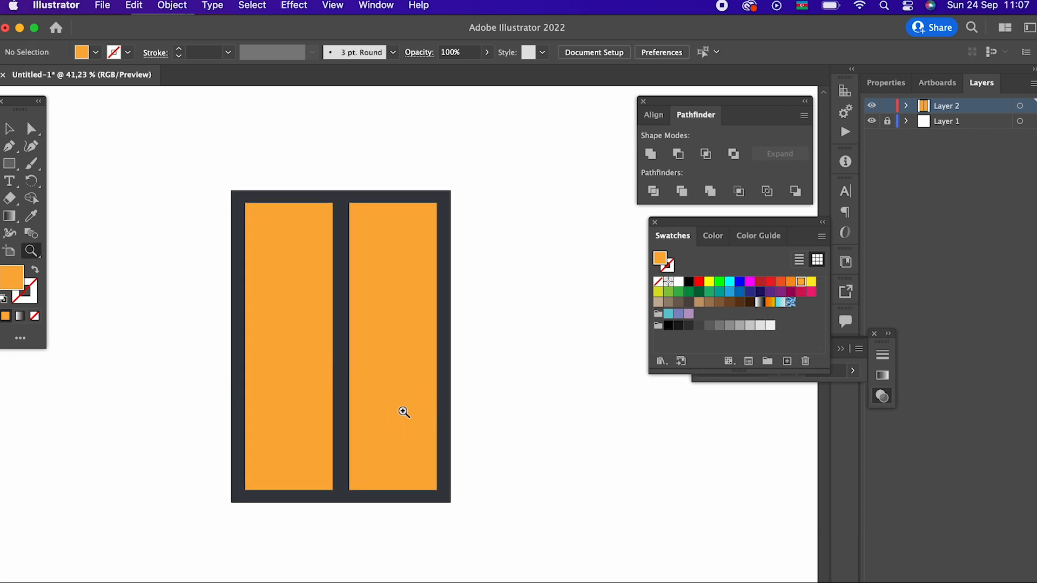
click(9, 129)
click(320, 283)
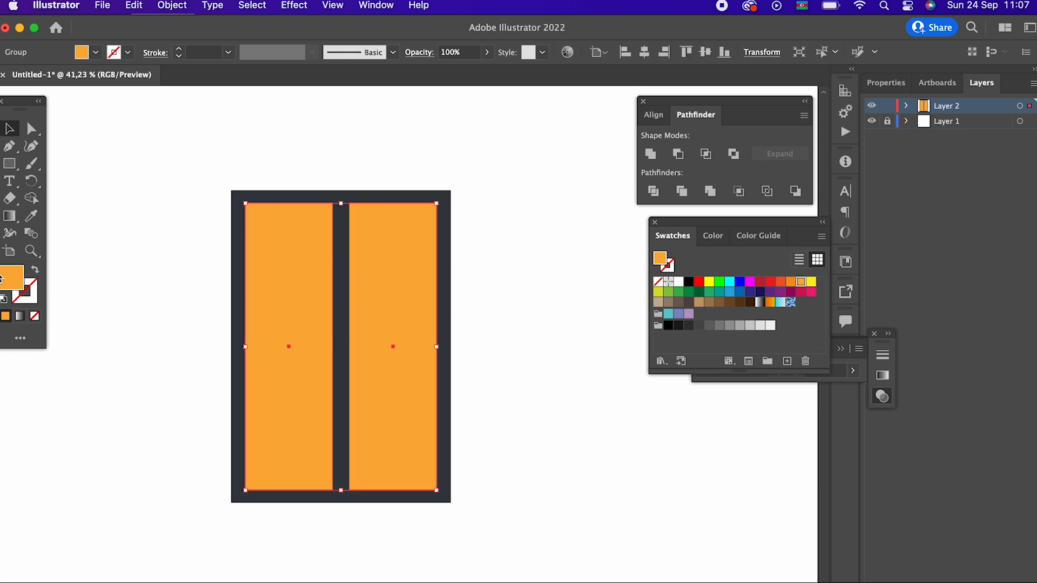
key(e)
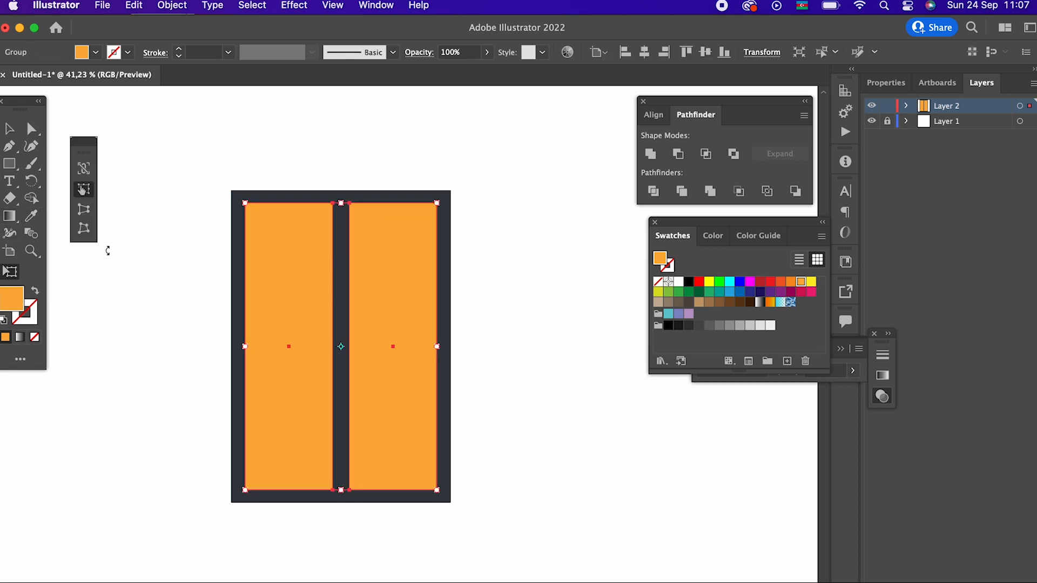
click(83, 228)
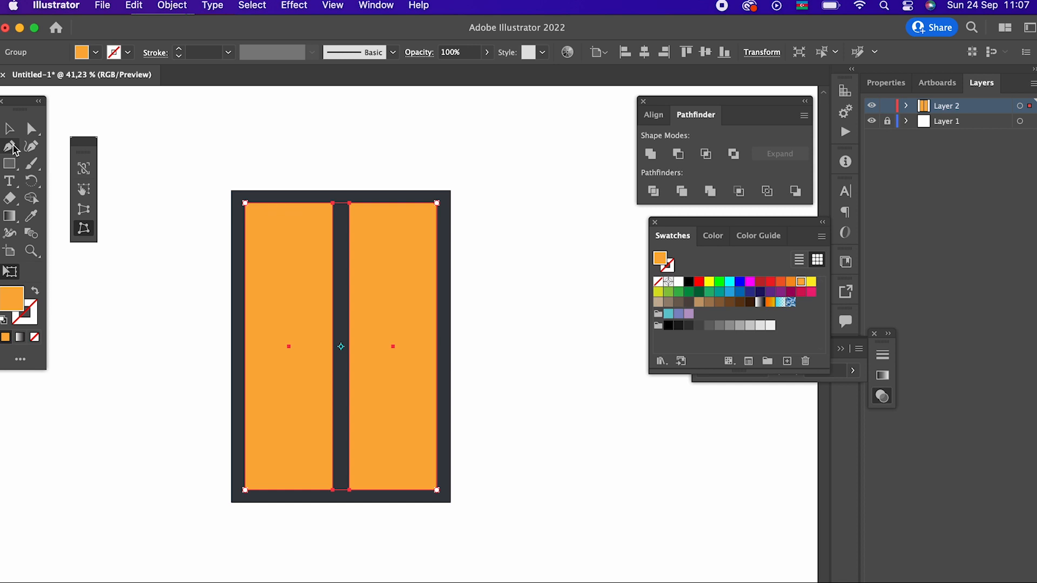
- Group the dark rectangle together with the orange panels
click(9, 128)
drag(216, 201, 407, 360)
right_click(381, 356)
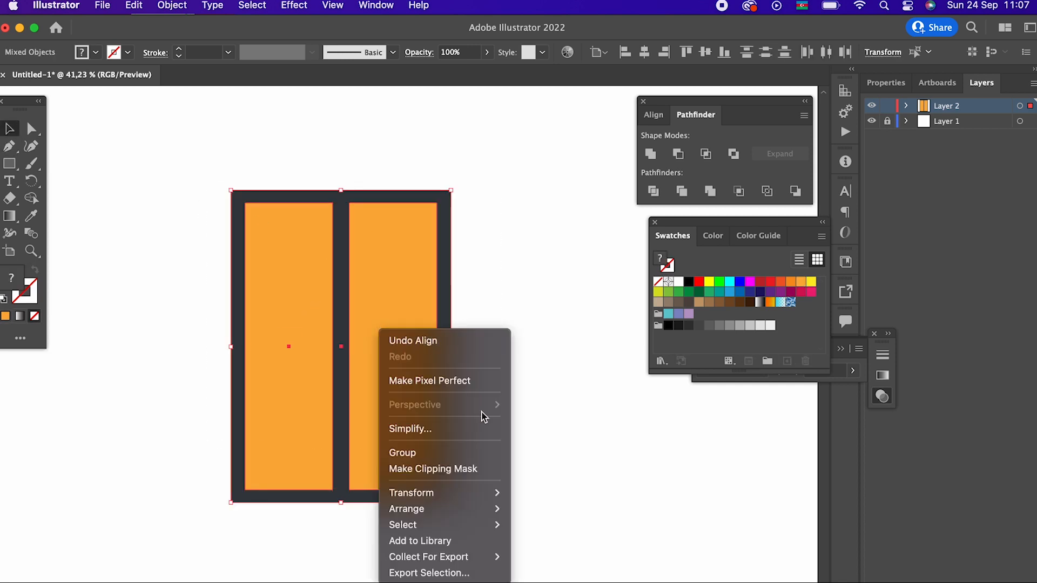
click(446, 452)
- Distort the lantern group in perspective with Free Transform, widening its top edge symmetrically so the body tapers downward
key(e)
click(83, 230)
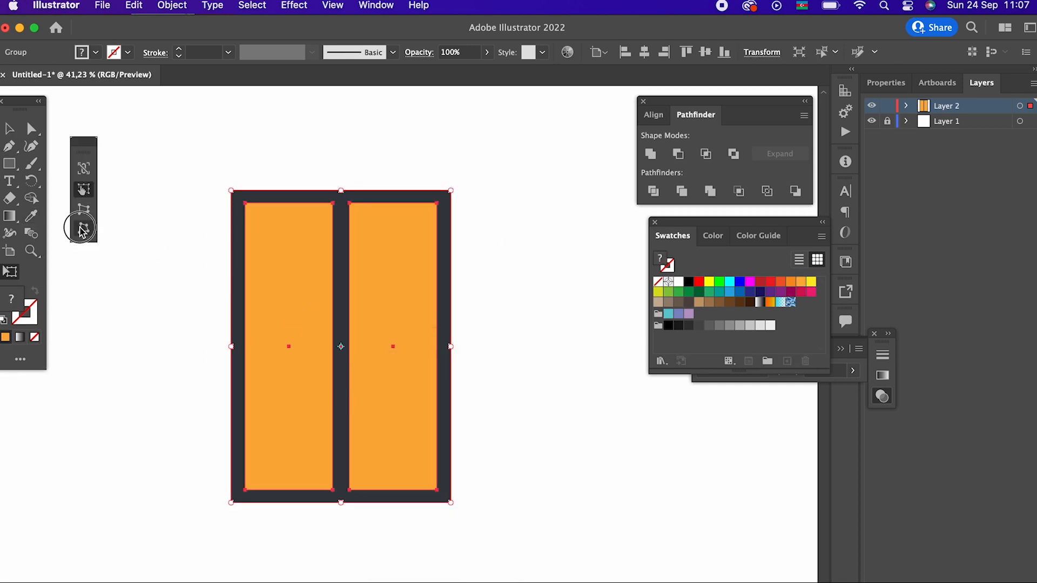
drag(236, 190, 174, 197)
click(4, 133)
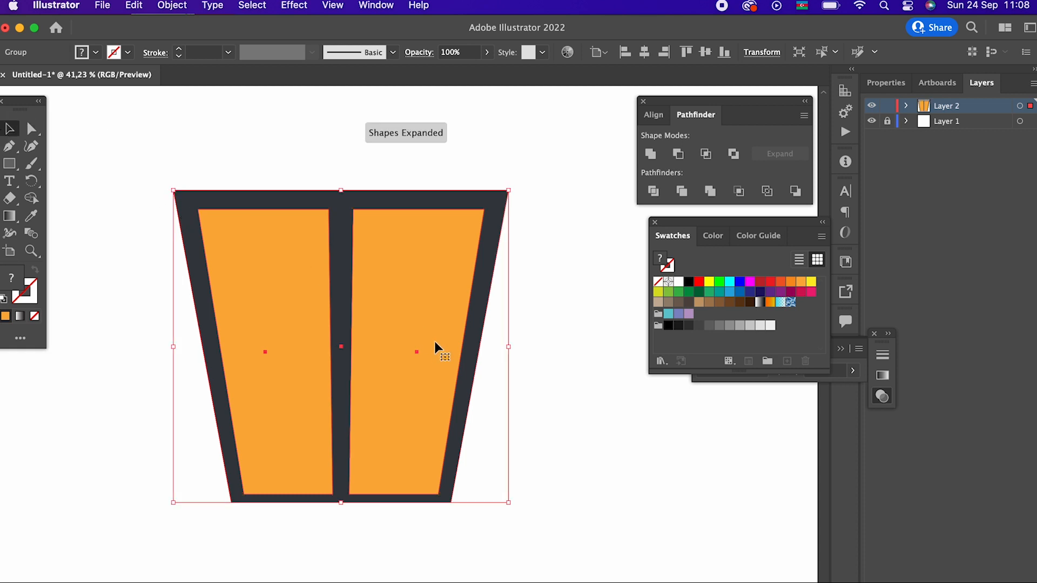
click(540, 396)
- Draw a thin horizontal bar overhanging the lantern body's top edge and give it the frame's dark fill with the Eyedropper
key(z)
drag(530, 378, 393, 380)
click(428, 419)
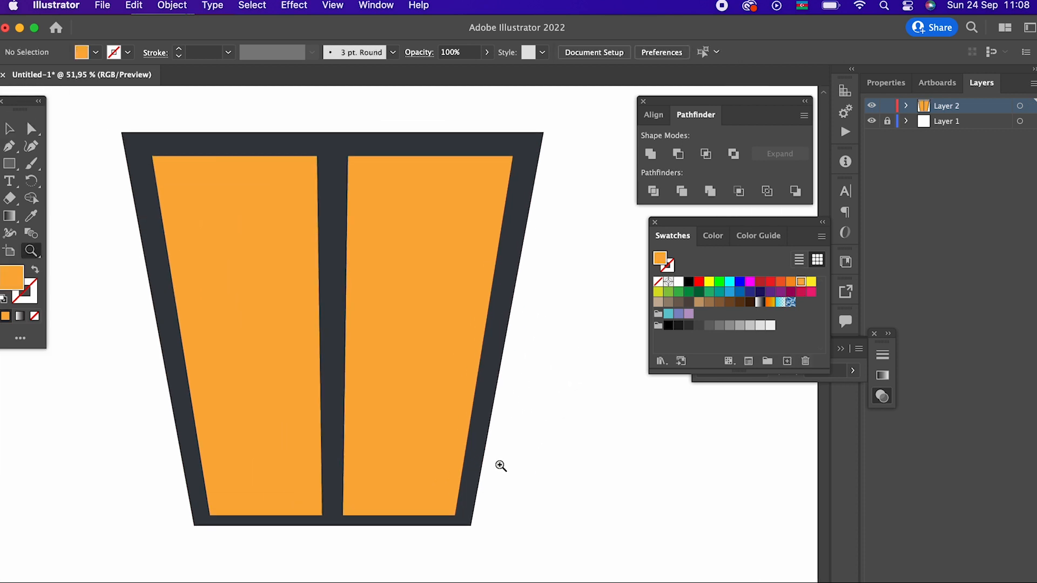
drag(471, 419, 408, 512)
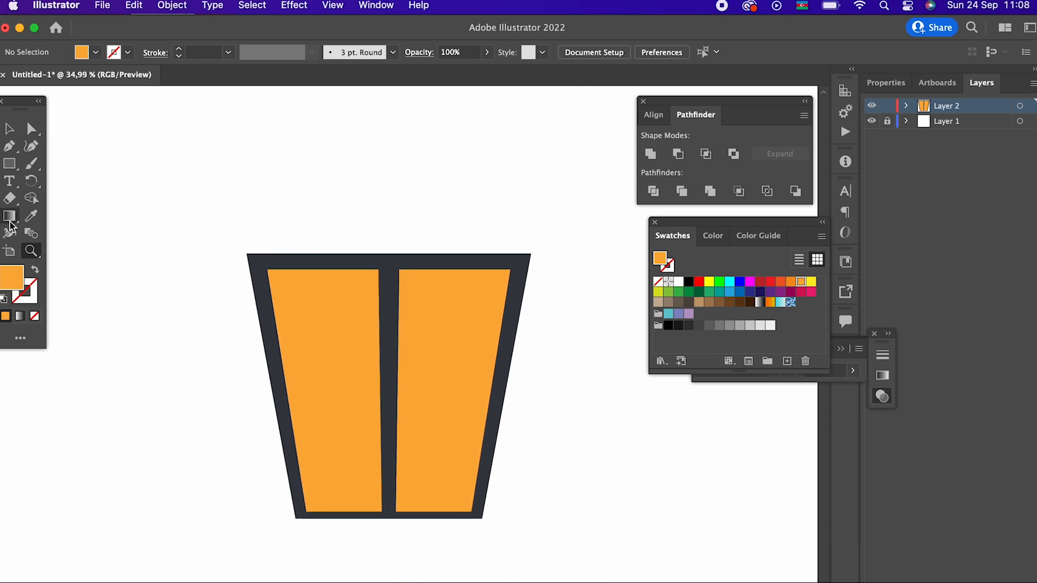
click(6, 167)
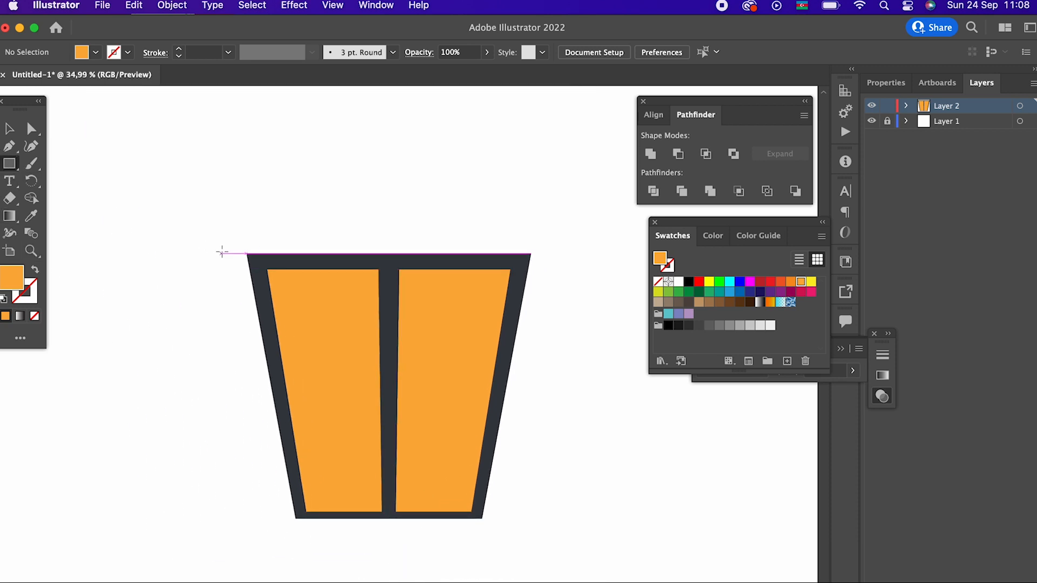
drag(224, 254, 556, 231)
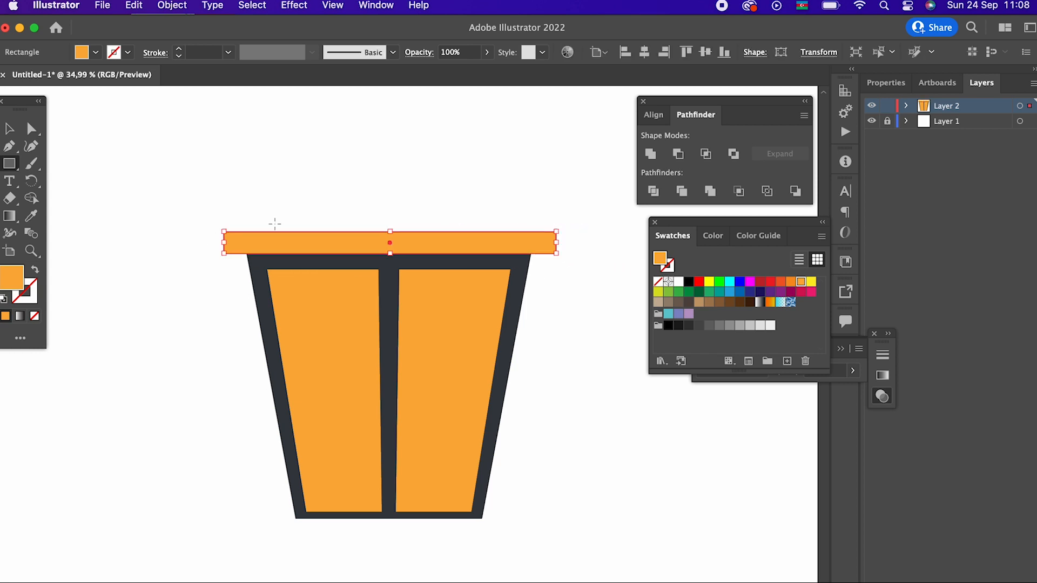
click(32, 216)
click(255, 256)
- Align the top bar and the lantern body on their horizontal centres
key(z)
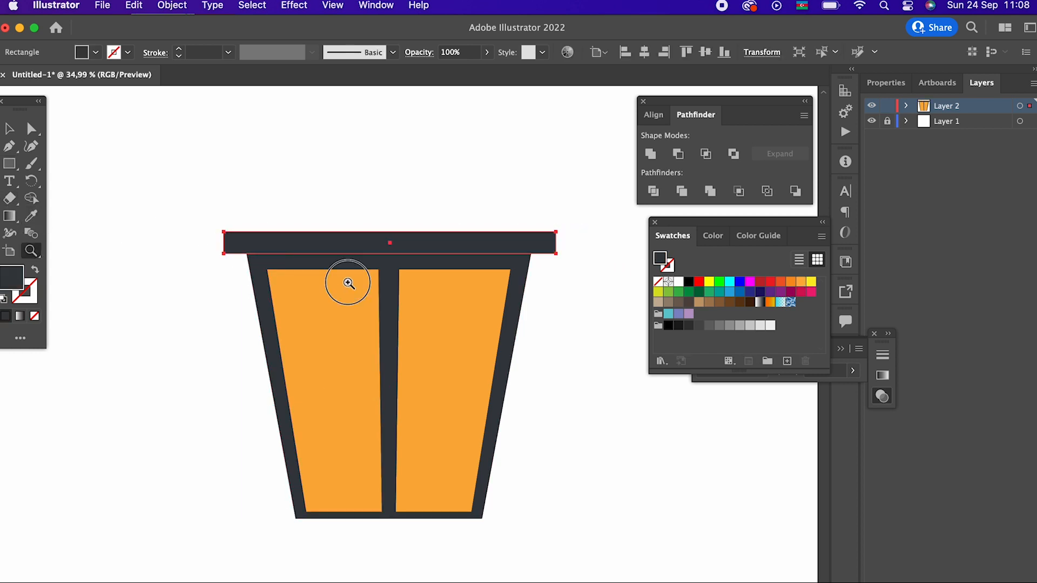
click(347, 283)
click(9, 128)
shift+click(375, 296)
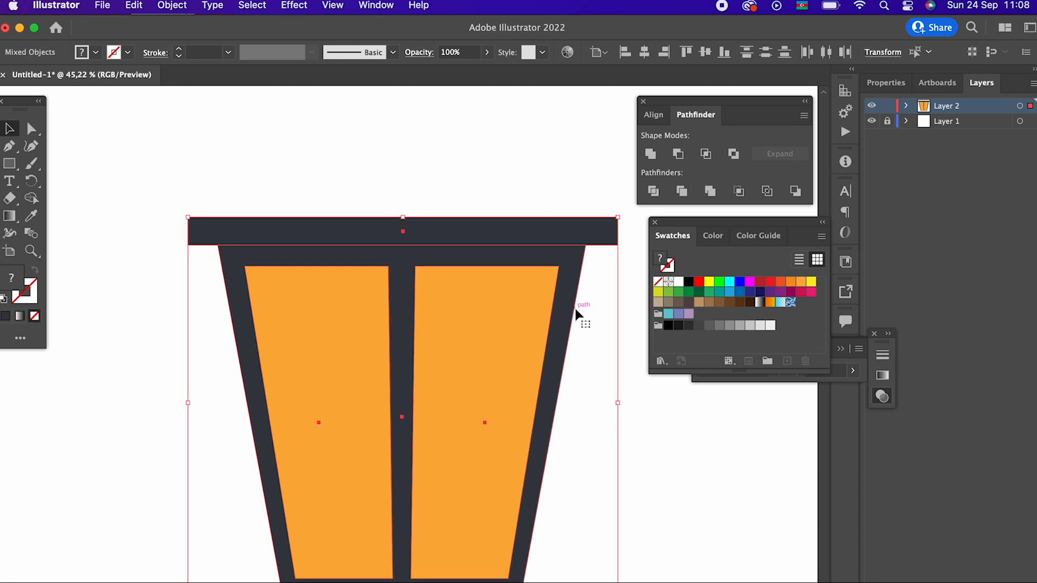
click(644, 53)
click(579, 128)
- Round the corners of the top bar slightly
drag(590, 235, 527, 194)
click(469, 193)
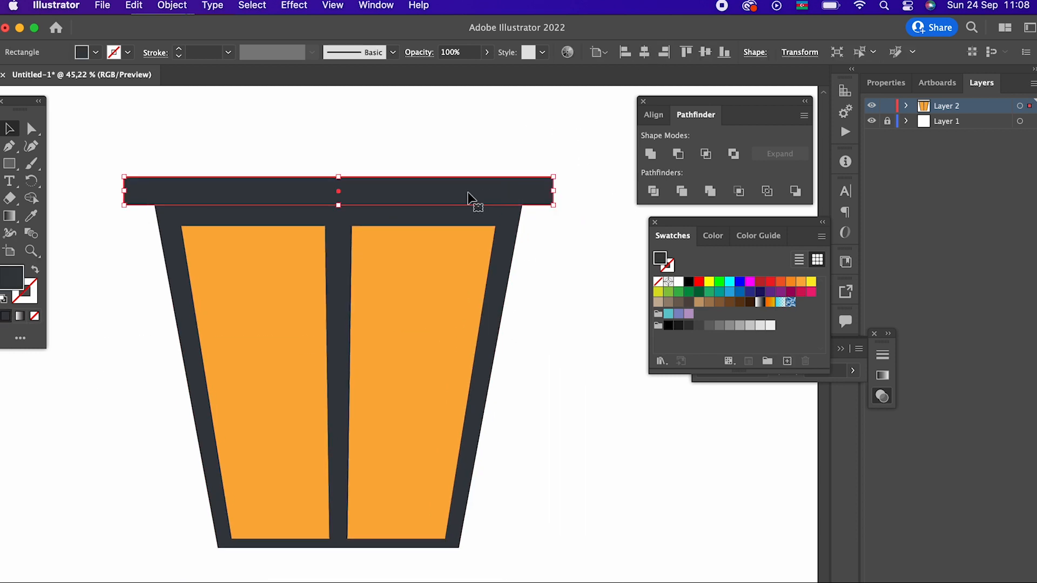
click(30, 128)
drag(136, 191, 131, 182)
click(10, 127)
click(352, 132)
- Draw a thin dark bar directly under the lantern body, slightly wider than its bottom edge
key(z)
drag(352, 132, 336, 196)
drag(336, 197, 291, 239)
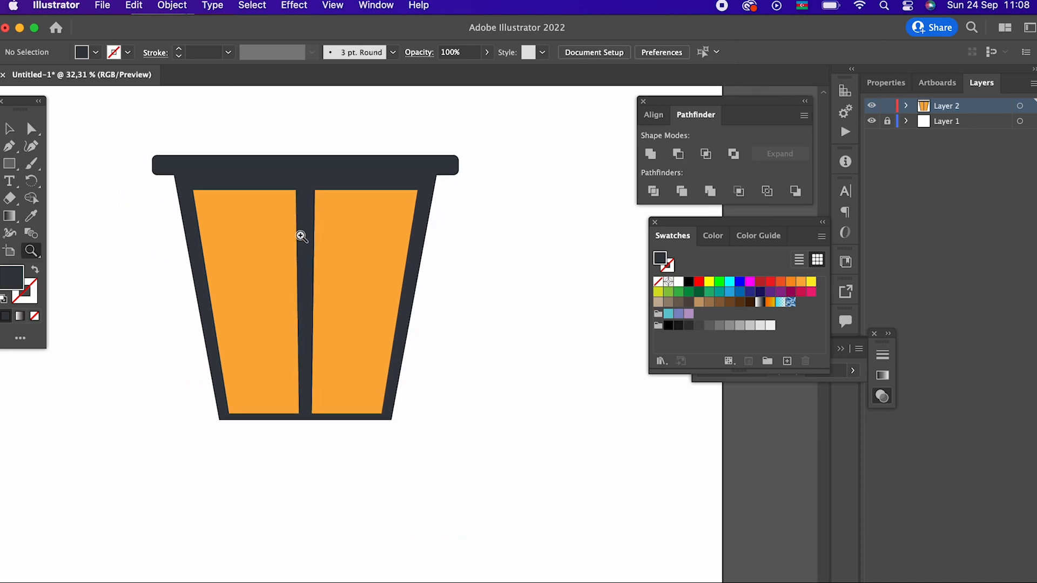
click(10, 162)
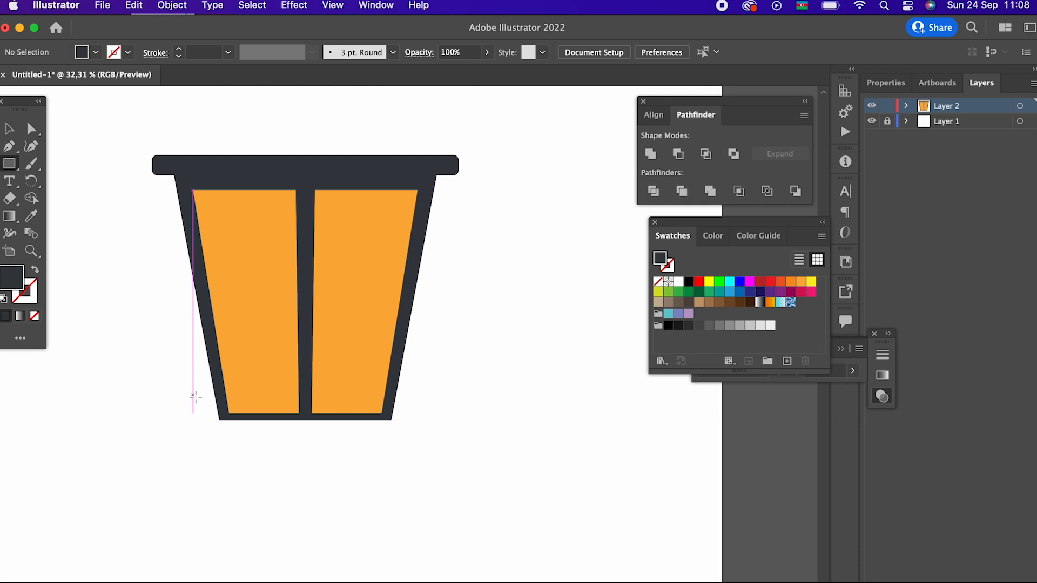
drag(205, 420, 407, 436)
click(8, 129)
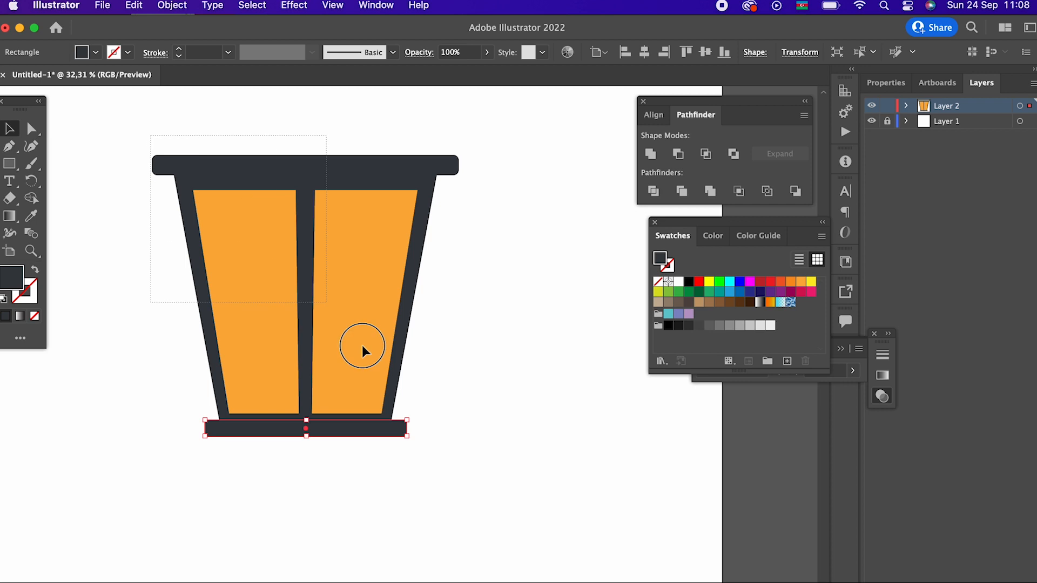
- Align all the lantern parts on their horizontal centres so the bottom bar is centred under the body
key(super+a)
click(645, 54)
click(356, 458)
- Round the corners of the bottom bar slightly
key(z)
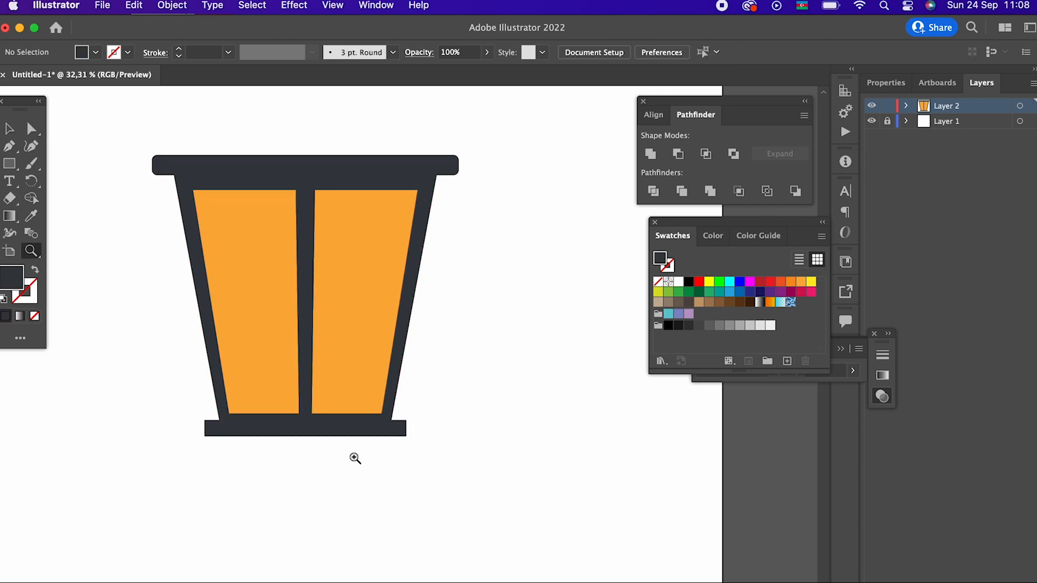
drag(332, 460, 425, 477)
click(31, 128)
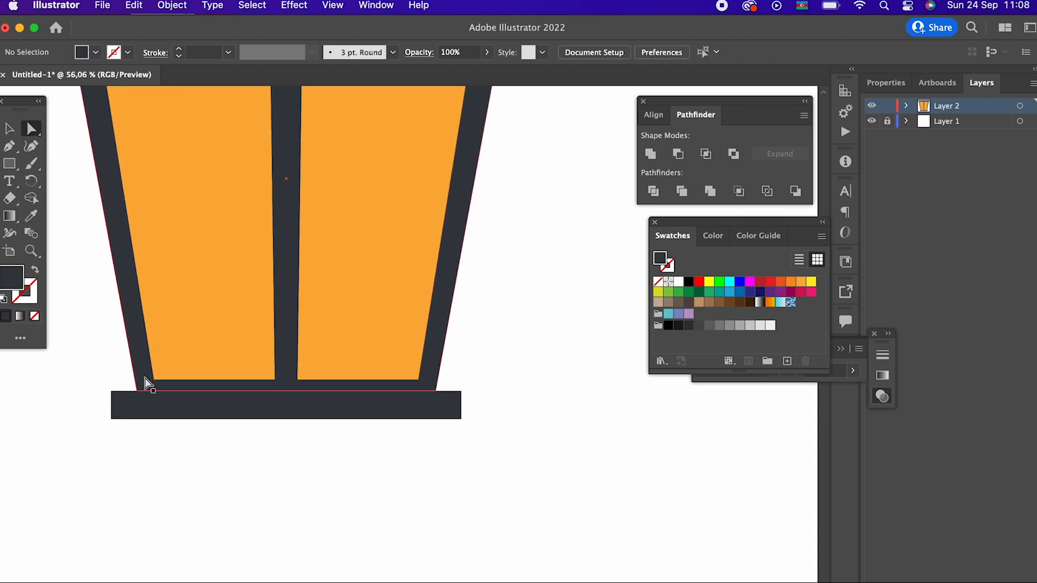
click(131, 411)
drag(125, 404, 116, 397)
- Draw a narrower strip directly beneath the rounded bottom bar and fill it with the lighter grey 42464C
key(z)
drag(268, 368, 335, 499)
click(9, 163)
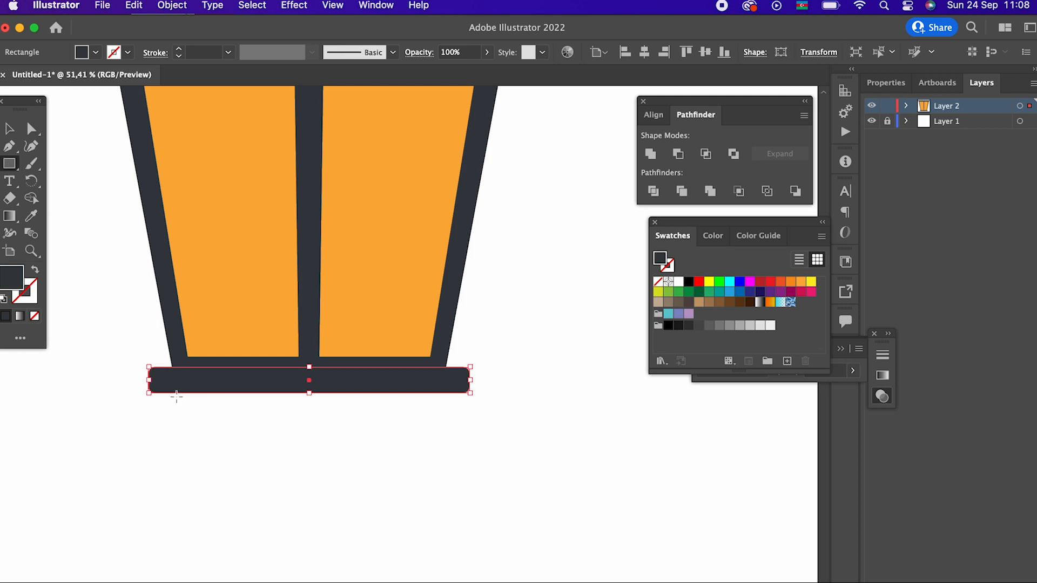
drag(174, 394, 443, 419)
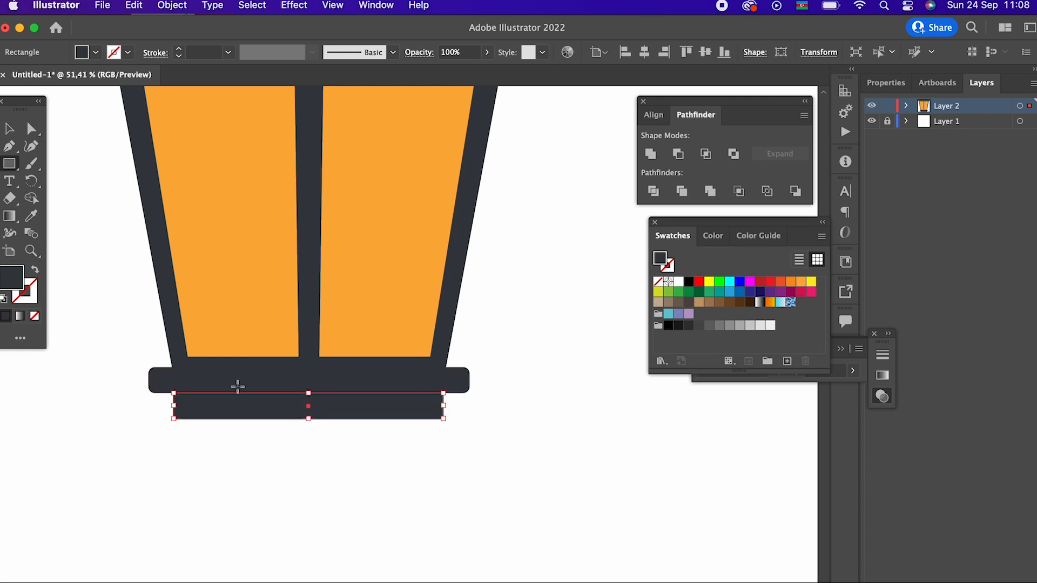
double_click(11, 278)
click(46, 195)
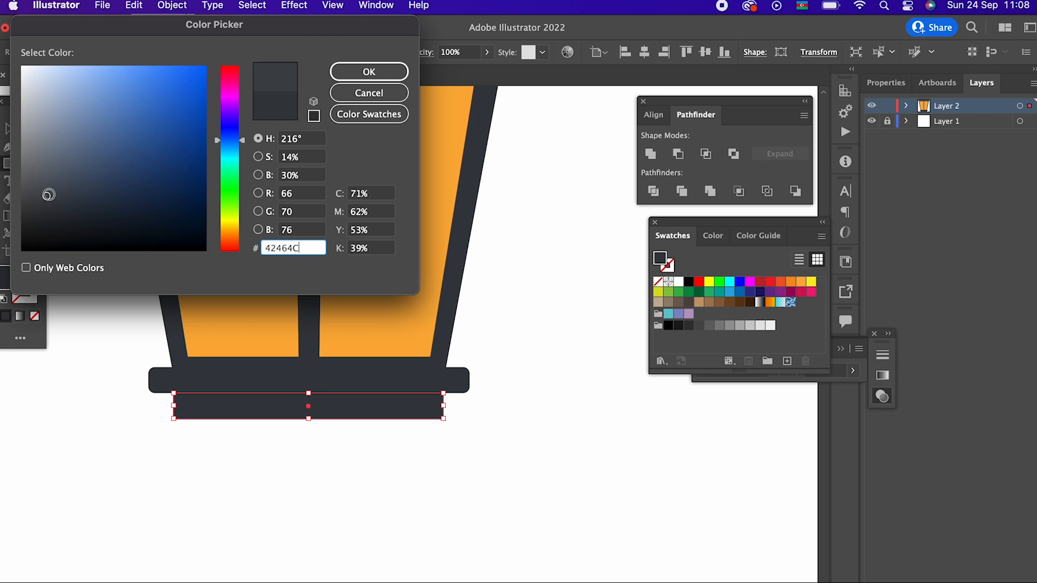
click(397, 79)
- Select the whole lantern and centre all its parts horizontally, including the new lower strip
key(z)
drag(426, 288, 426, 460)
drag(193, 212, 189, 318)
drag(494, 448, 370, 439)
click(10, 128)
key(super+a)
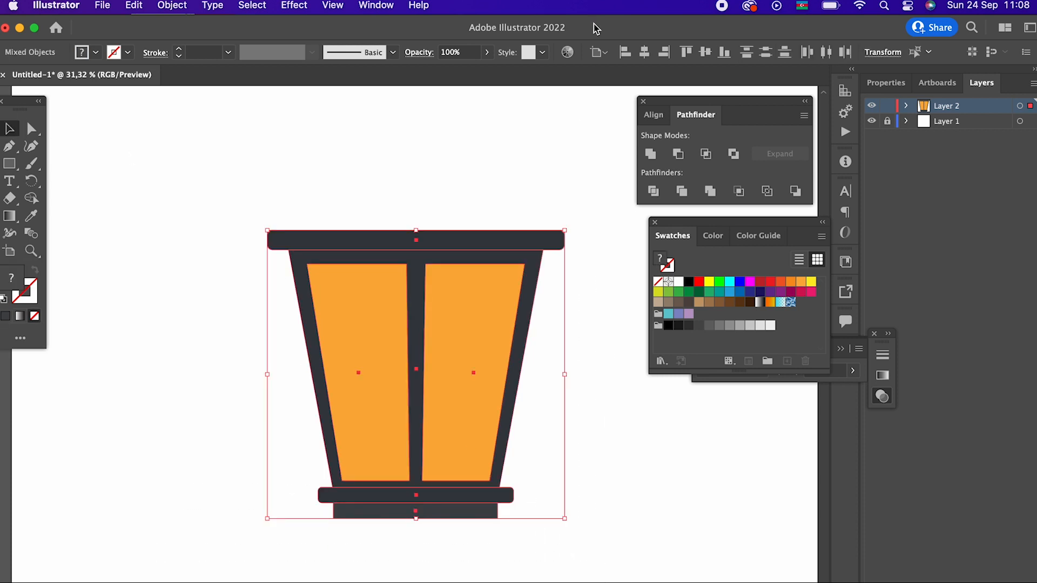
click(644, 52)
click(555, 481)
- Lighten the fill of the lower strip beneath the bottom bar to 4C5156
key(z)
drag(519, 541, 618, 559)
drag(326, 496, 401, 520)
click(9, 127)
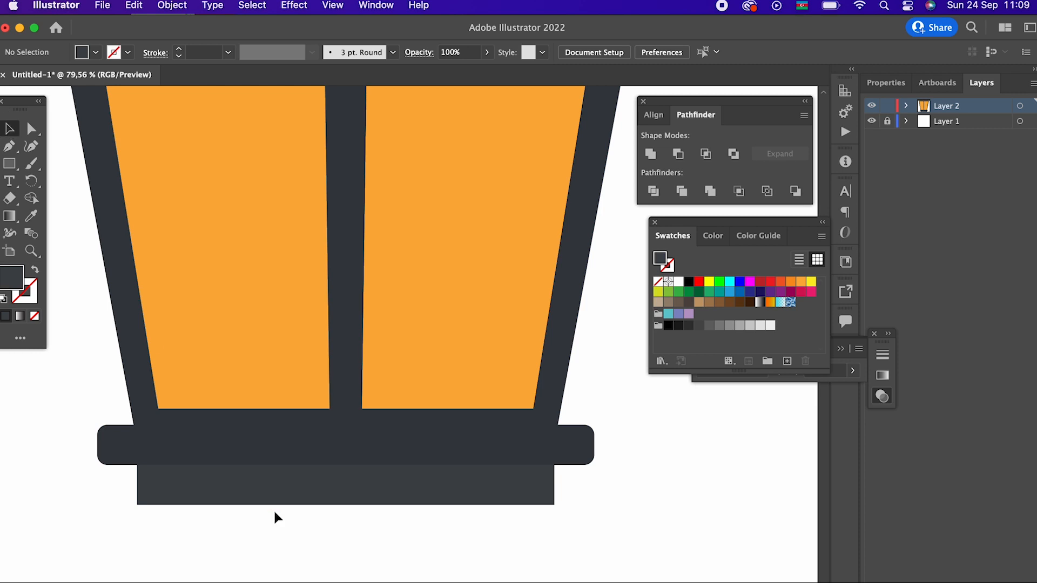
click(274, 494)
double_click(7, 280)
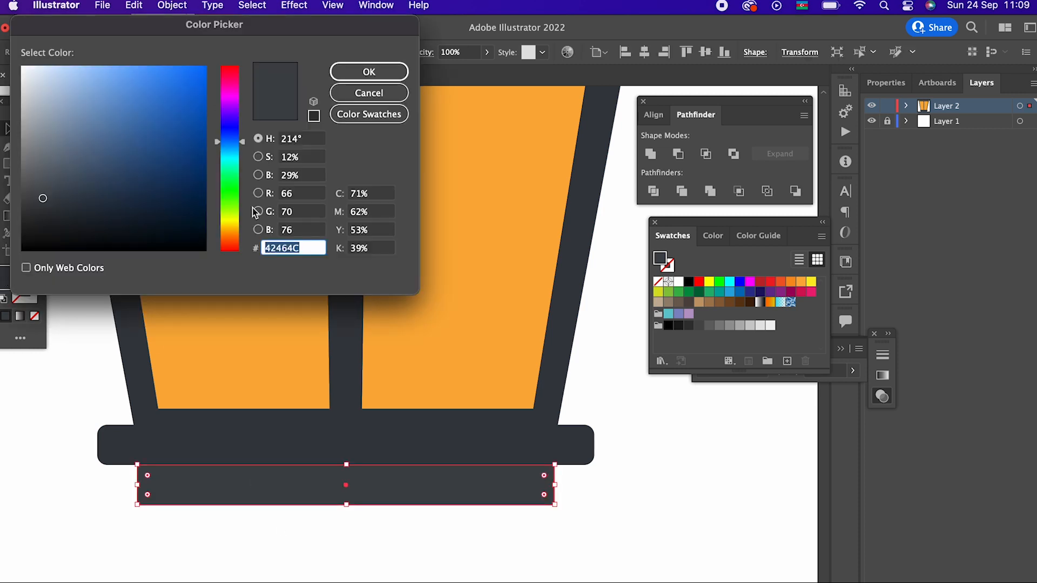
click(43, 184)
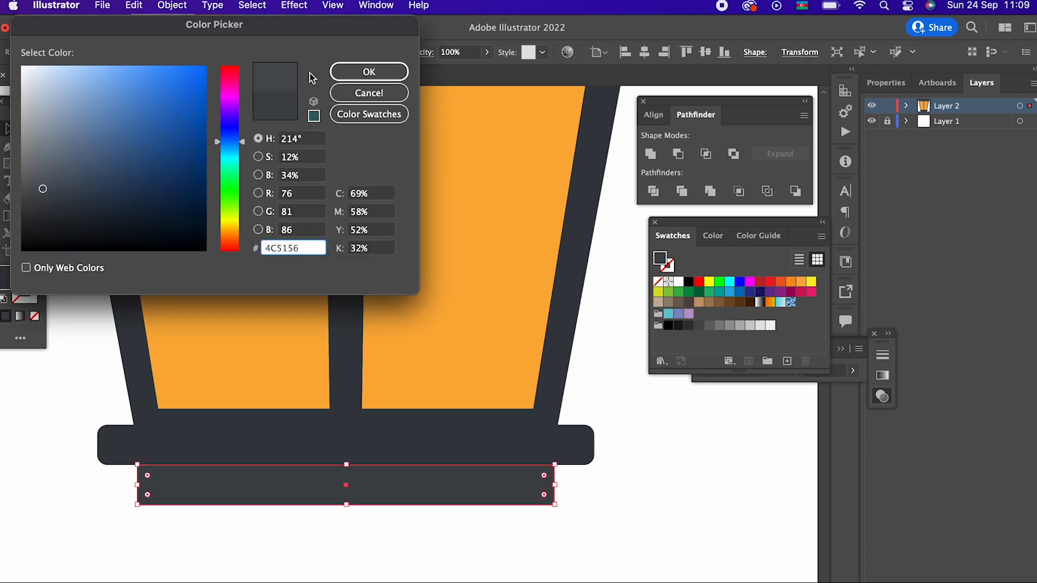
click(369, 72)
- Round the two lower corners of the grey strip beneath the bottom bar
click(32, 128)
drag(571, 500, 151, 492)
click(465, 551)
key(z)
drag(482, 541, 265, 495)
drag(302, 434, 501, 483)
drag(426, 427, 469, 467)
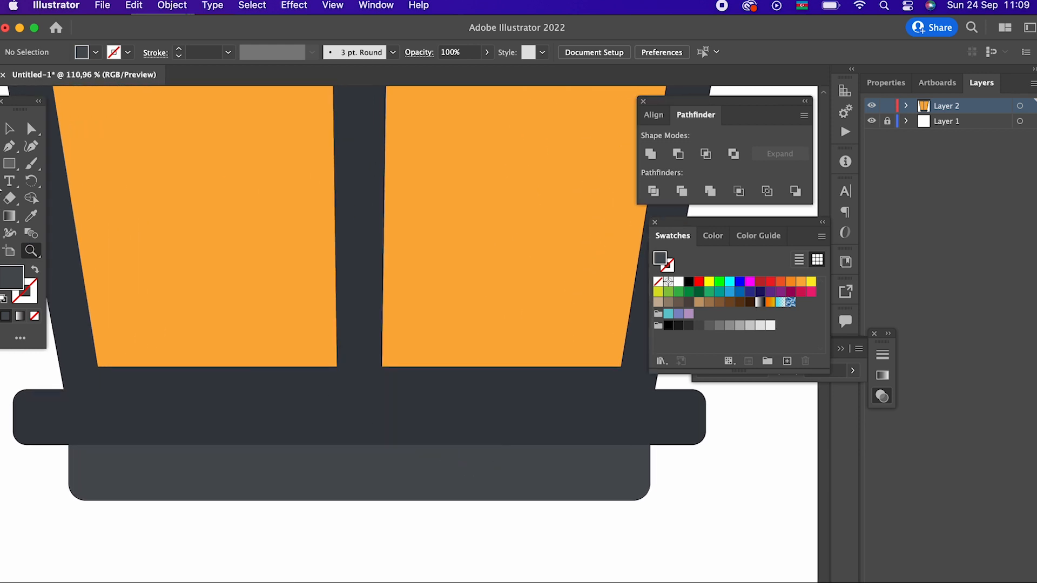
- Draw a thin full-width shadow rectangle along the upper edge of the lower strip and fill it with a darker grey
mouse_move(68, 445)
mouse_down()
mouse_move(691, 460)
mouse_move(650, 462)
mouse_up()
double_click(10, 280)
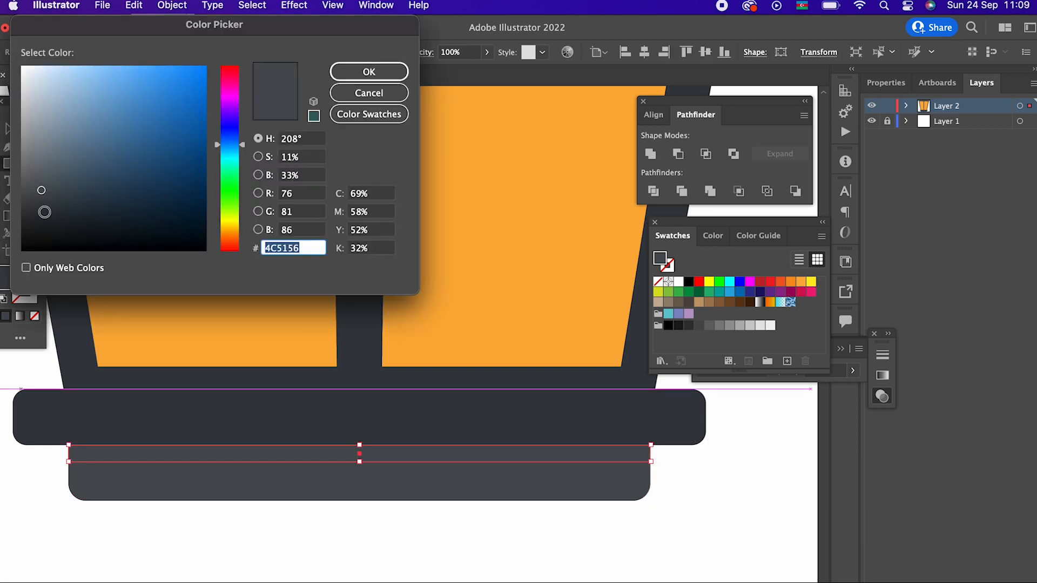
click(43, 214)
click(370, 70)
key(z)
drag(397, 239, 370, 395)
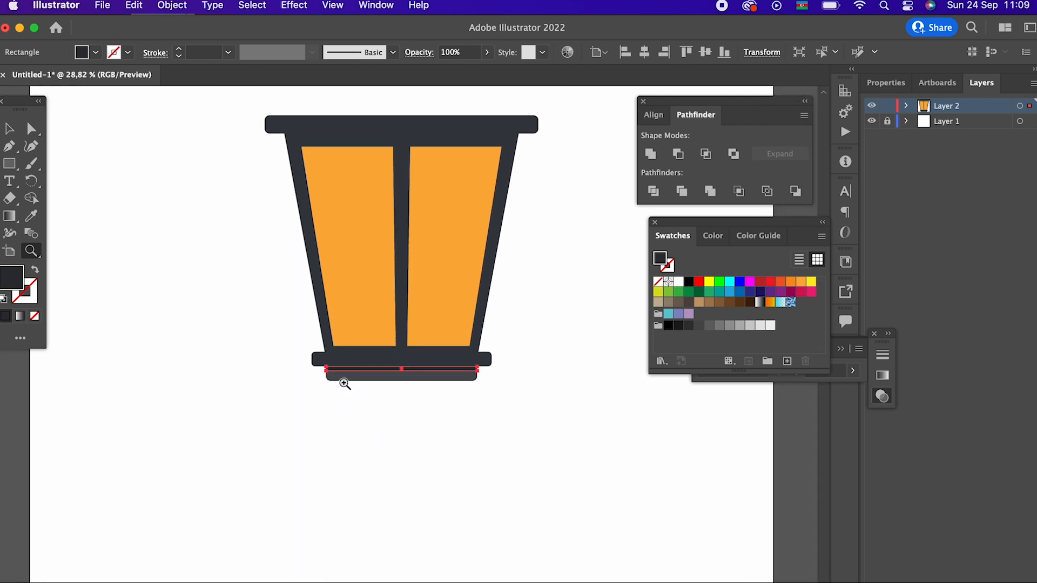
- Fill the right glass panel with the darker orange EF9A29
click(9, 128)
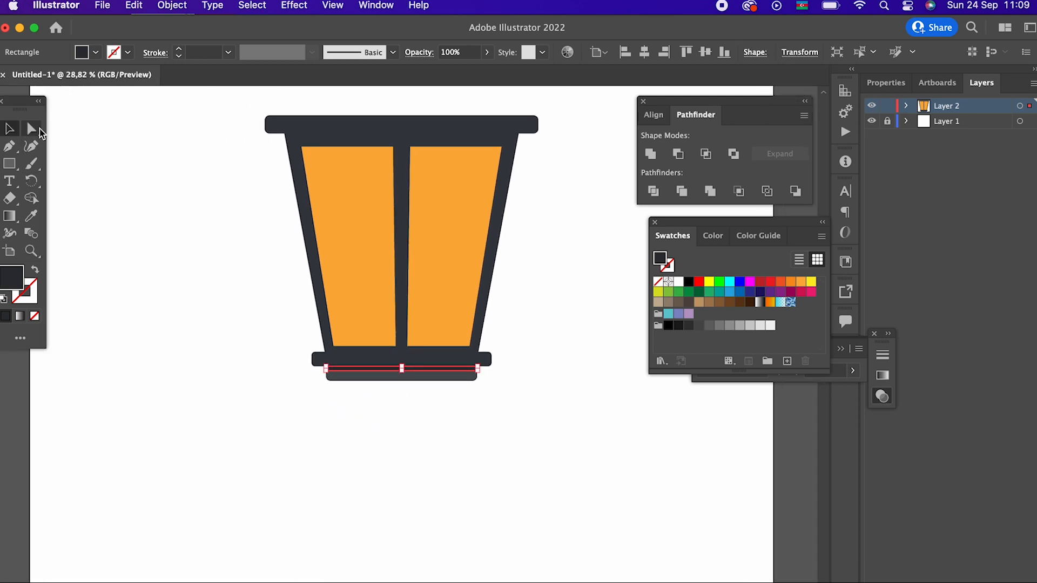
click(32, 128)
click(442, 205)
double_click(4, 285)
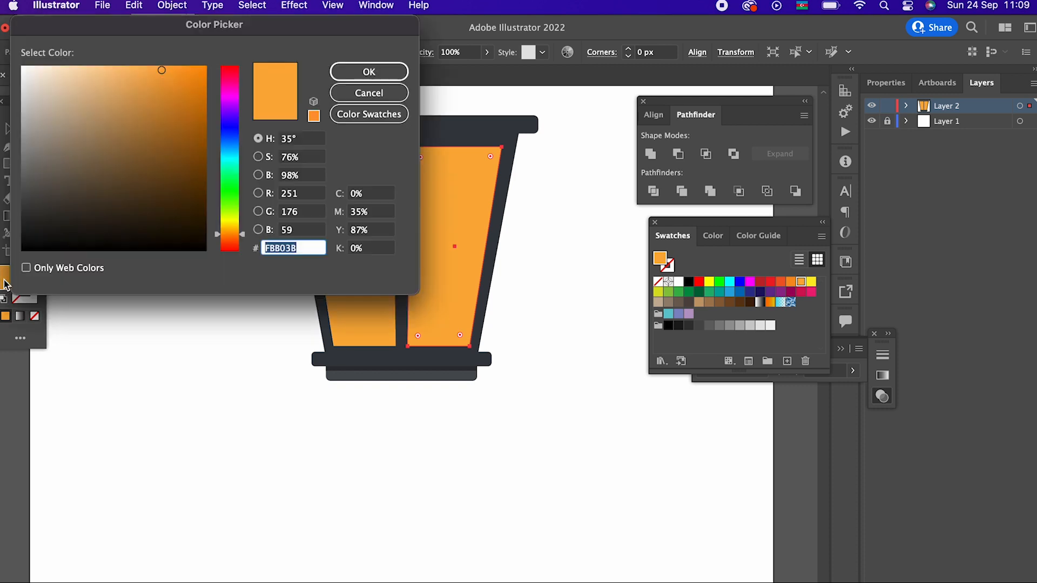
click(175, 77)
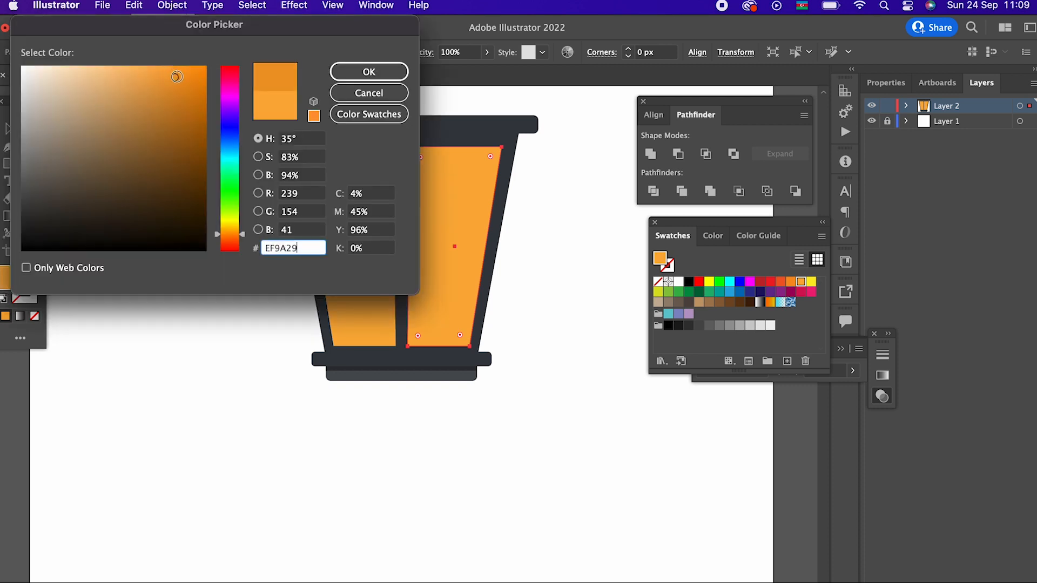
click(381, 71)
click(576, 319)
- Unite the lantern frame with its top and bottom bars into one shape
key(z)
drag(574, 319, 489, 342)
drag(441, 388, 405, 469)
click(8, 130)
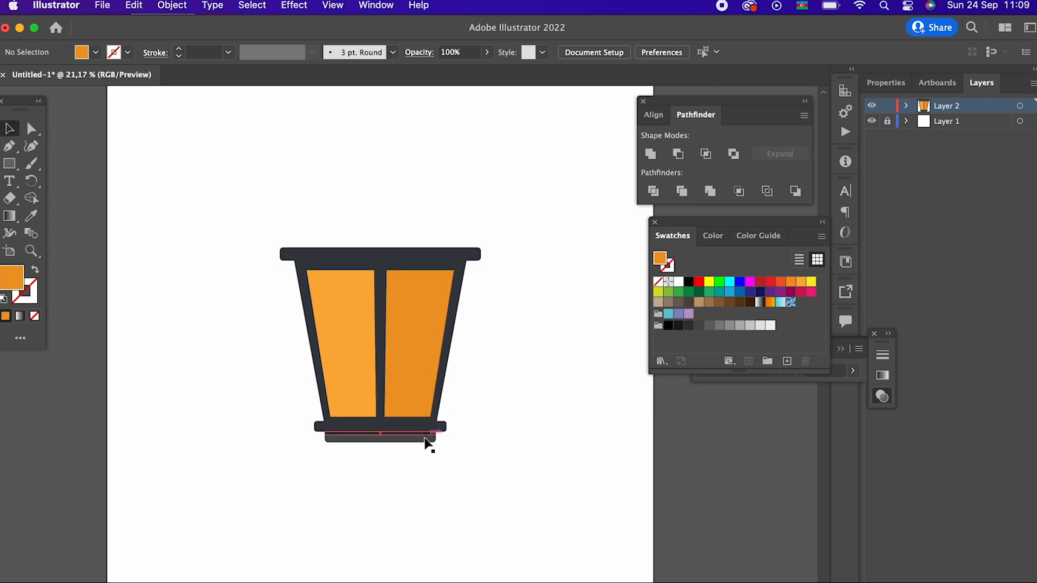
click(416, 442)
click(648, 155)
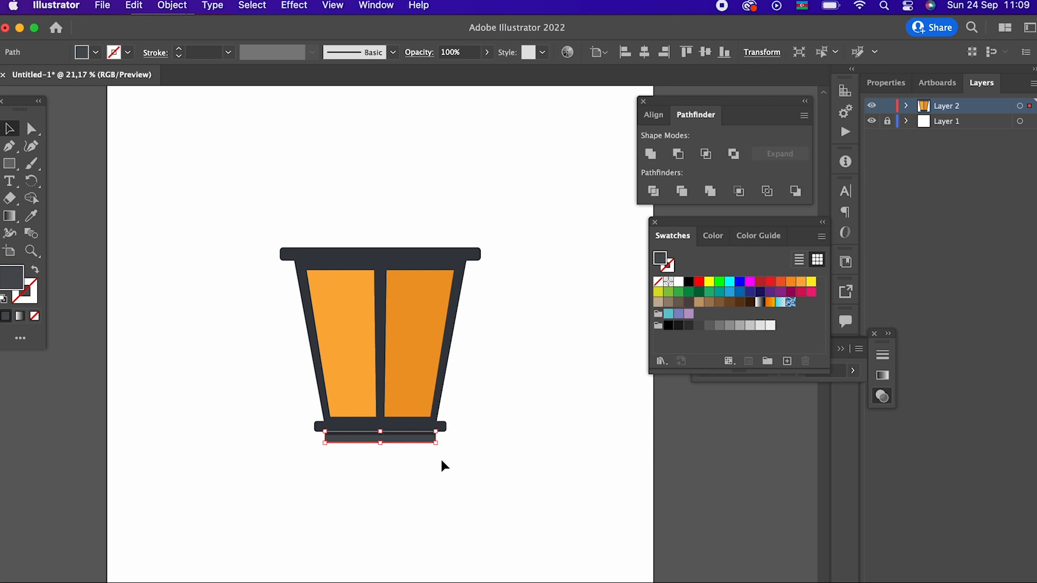
click(442, 426)
click(546, 430)
click(443, 429)
click(470, 258)
click(649, 158)
click(591, 242)
- Draw a large dark circle over the lantern's upper half and a wide rectangle covering the circle's lower part
scroll(588, 243, up, 2)
key(z)
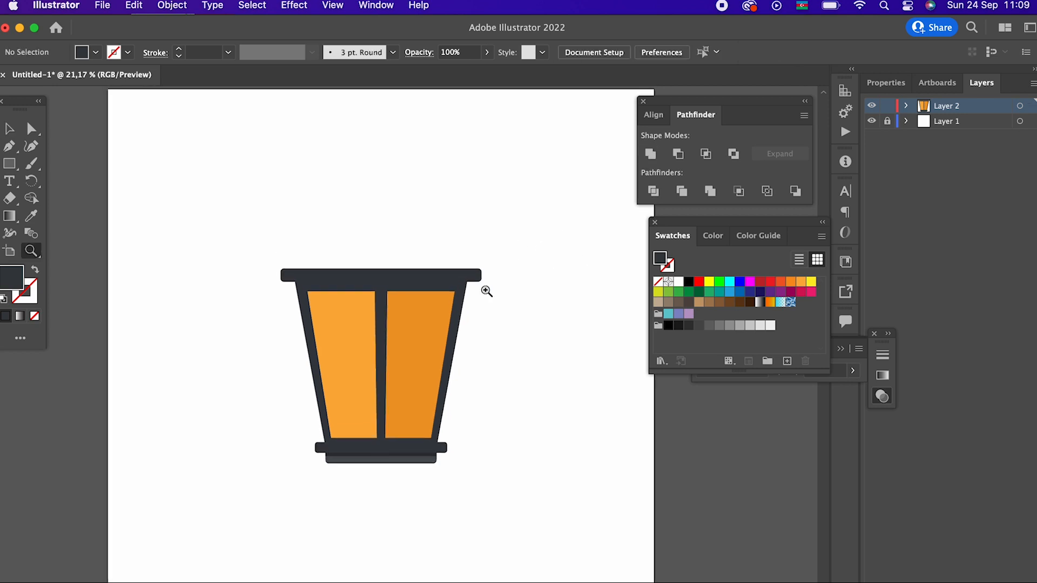
drag(525, 259, 523, 343)
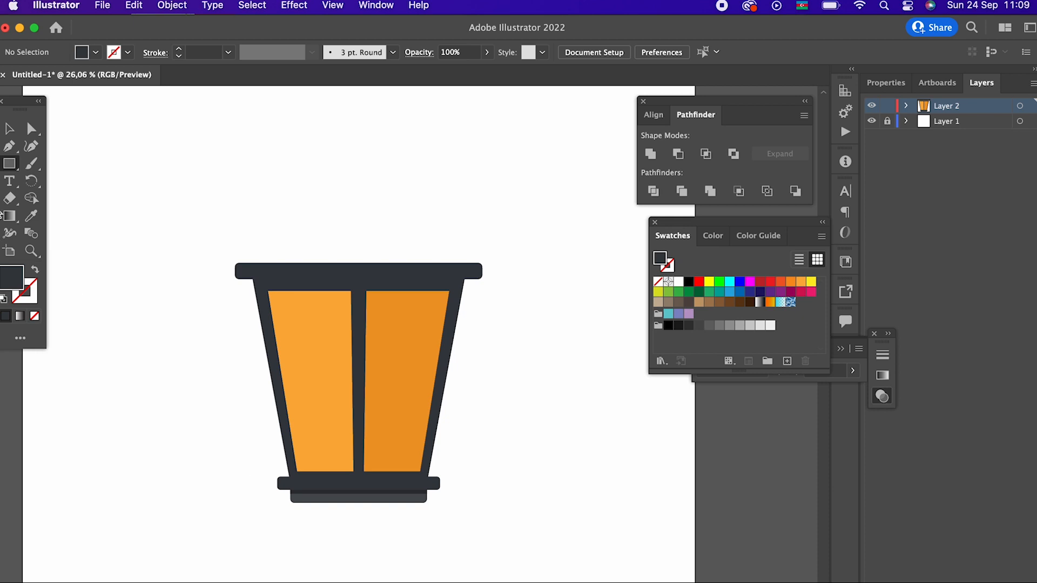
drag(10, 175, 93, 181)
drag(322, 239, 465, 329)
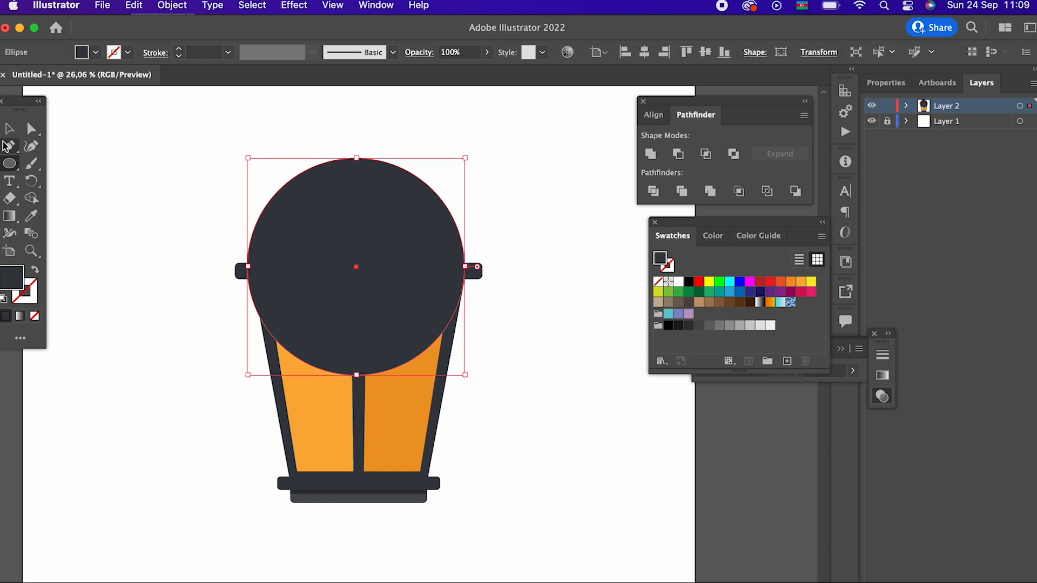
drag(9, 161, 54, 162)
drag(192, 243, 558, 462)
- Divide the circle with the rectangle, ungroup the pieces and delete everything except the circle's upper cap
click(9, 129)
shift+click(308, 189)
click(653, 191)
right_click(434, 278)
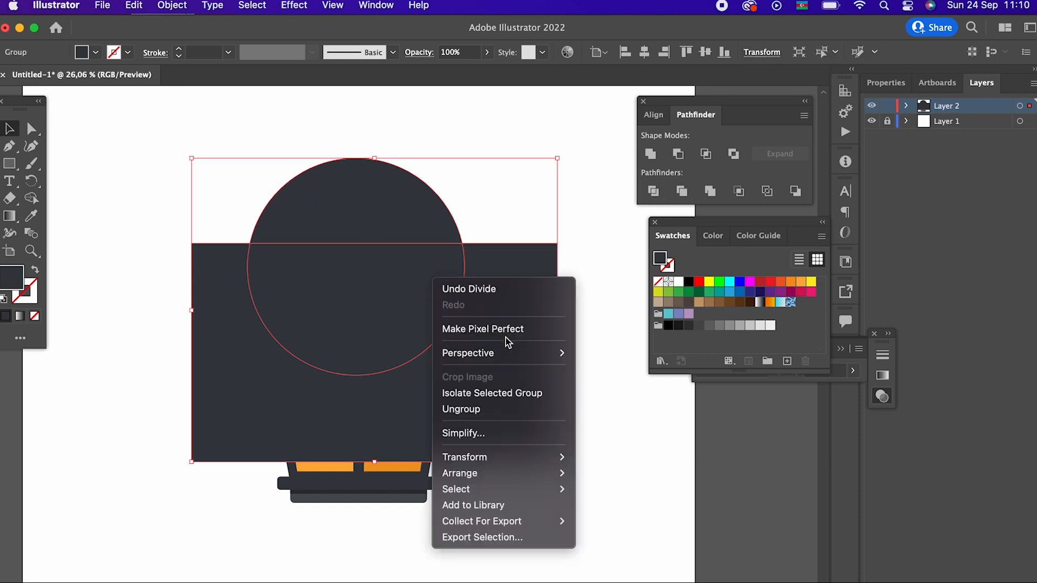
click(493, 409)
click(520, 363)
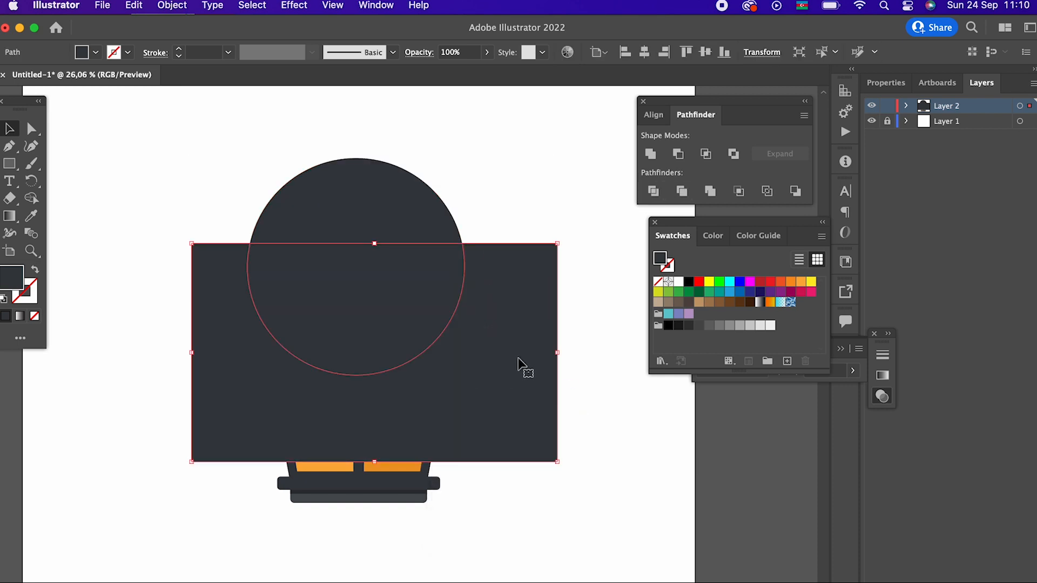
key(Delete)
click(428, 304)
key(Delete)
- Centre the dome horizontally on the lantern and move it down to sit on the top bar
click(408, 229)
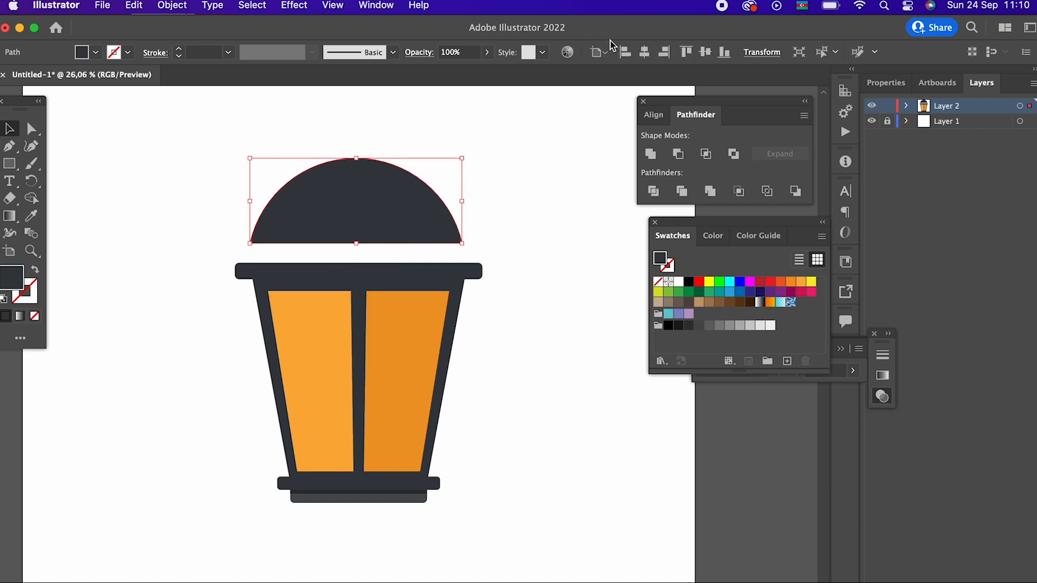
drag(169, 180, 169, 179)
click(644, 52)
click(540, 205)
drag(439, 205, 439, 223)
click(574, 313)
- Flatten the dome by moving its top anchor point slightly down
key(z)
drag(548, 268, 418, 300)
click(356, 165)
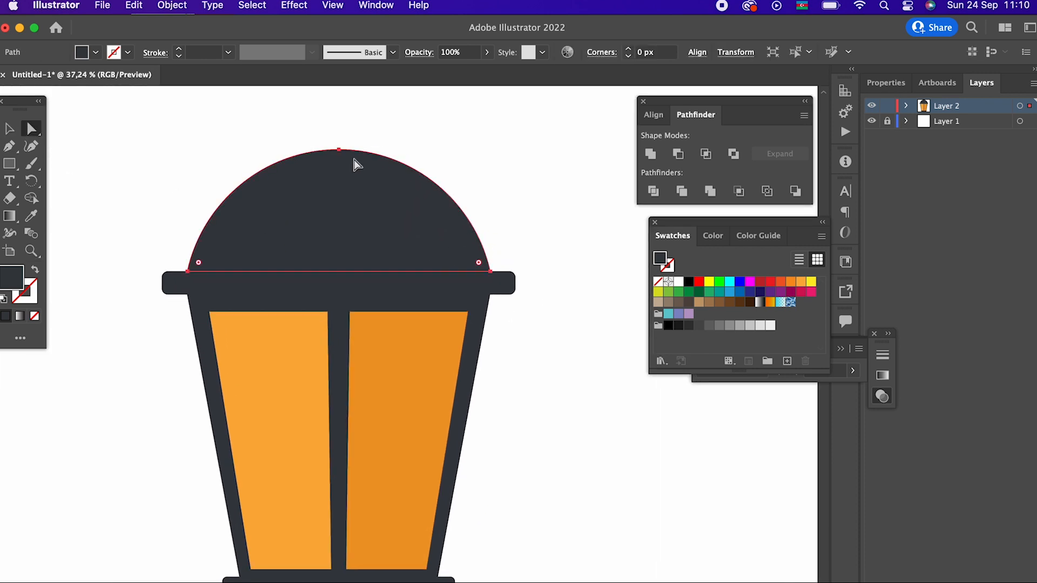
click(339, 149)
drag(337, 164, 338, 179)
click(410, 153)
- Draw a closed curved shadow shape with the Pen tool on the right half of the dome
key(z)
drag(411, 153, 440, 315)
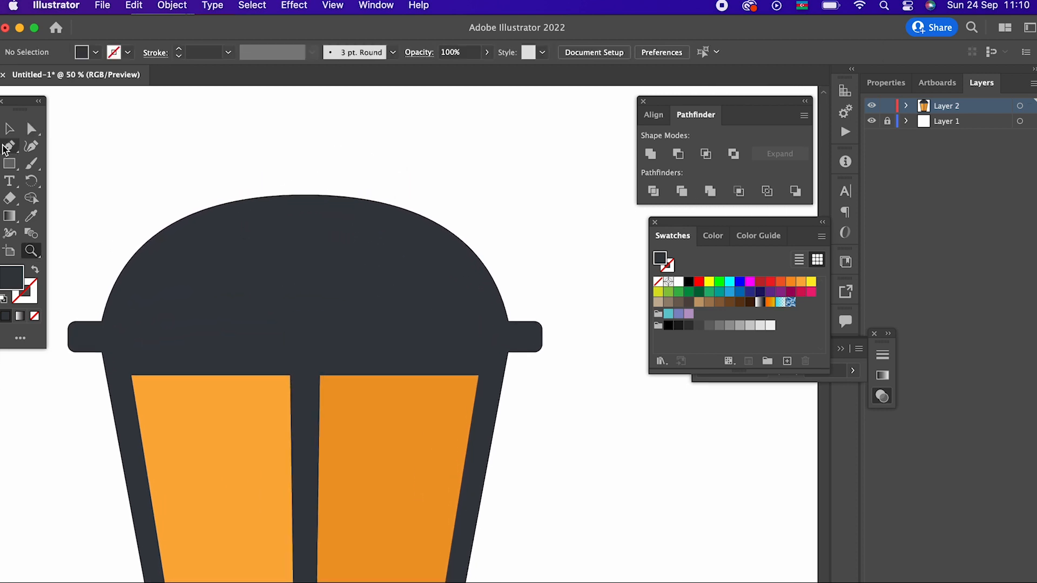
click(308, 202)
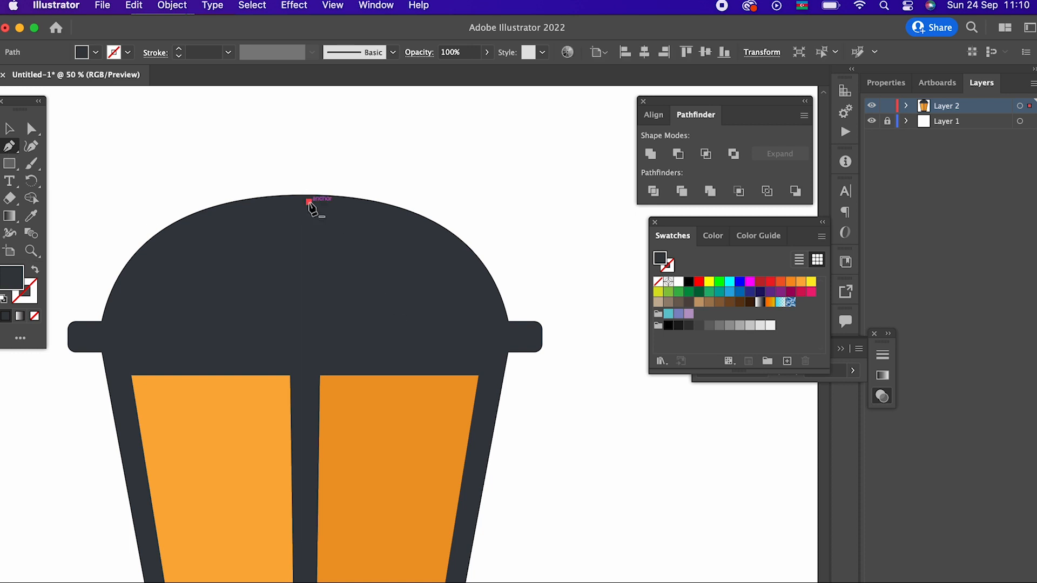
click(470, 248)
click(490, 313)
click(511, 381)
drag(510, 380, 524, 433)
click(490, 314)
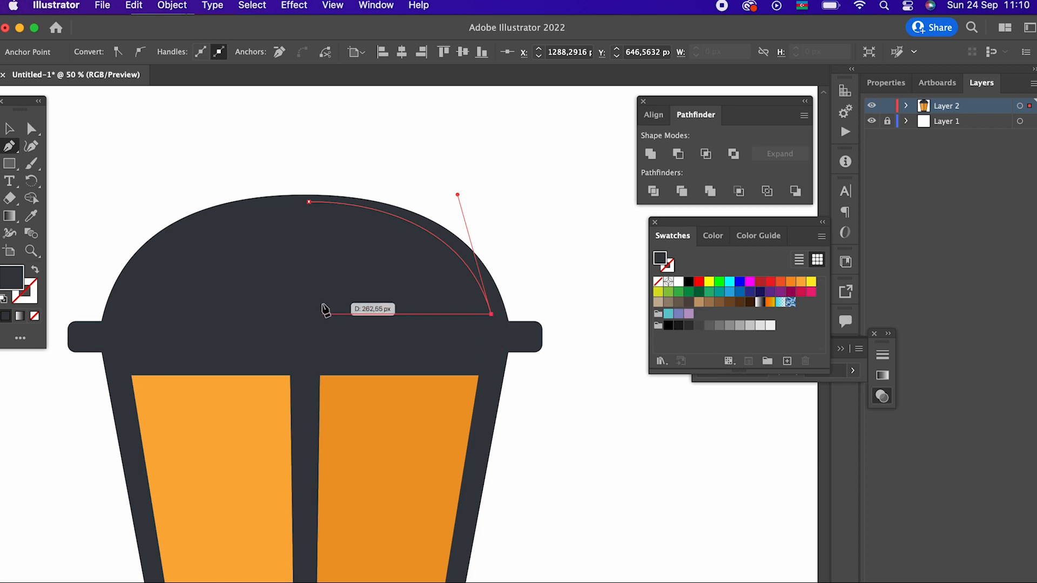
click(349, 314)
drag(308, 202, 214, 166)
- Fill the dome's shadow shape with the near-black colour 232528
double_click(10, 290)
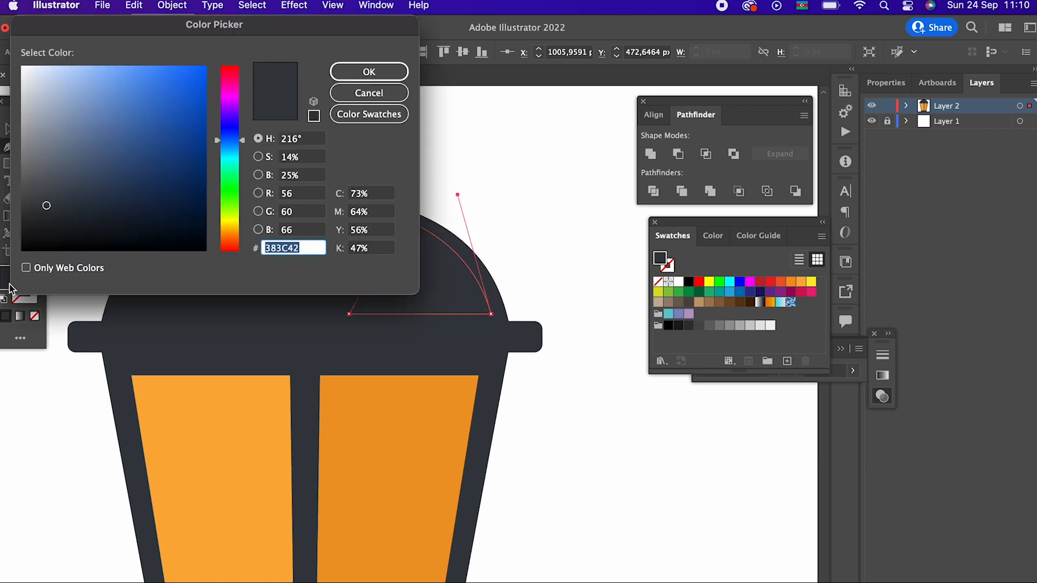
click(48, 221)
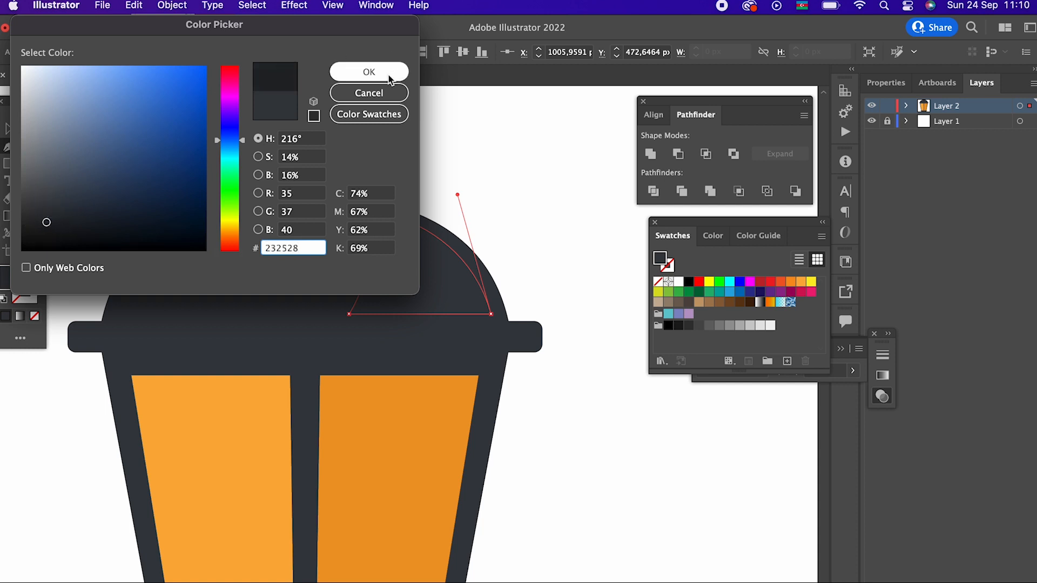
click(358, 71)
- Draw a small dark rectangle at the dome's peak and send it to the back
key(z)
drag(498, 247, 360, 308)
key(space)
drag(459, 288, 428, 293)
drag(396, 230, 482, 294)
key(space)
drag(473, 296, 455, 350)
drag(389, 259, 488, 349)
mouse_move(250, 222)
mouse_down()
mouse_move(319, 270)
mouse_move(341, 309)
mouse_up()
key(space)
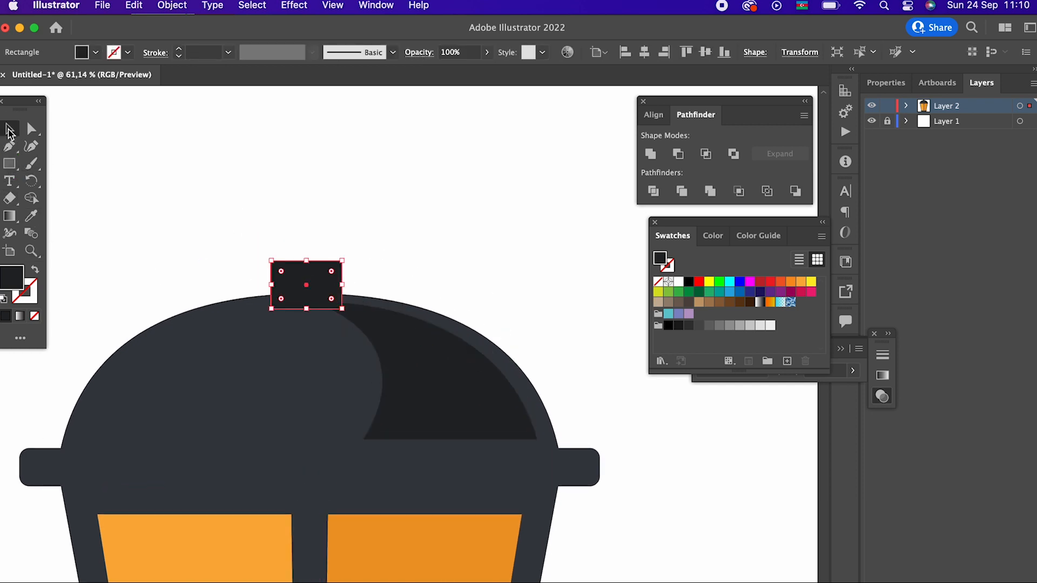
click(172, 6)
mouse_move(200, 41)
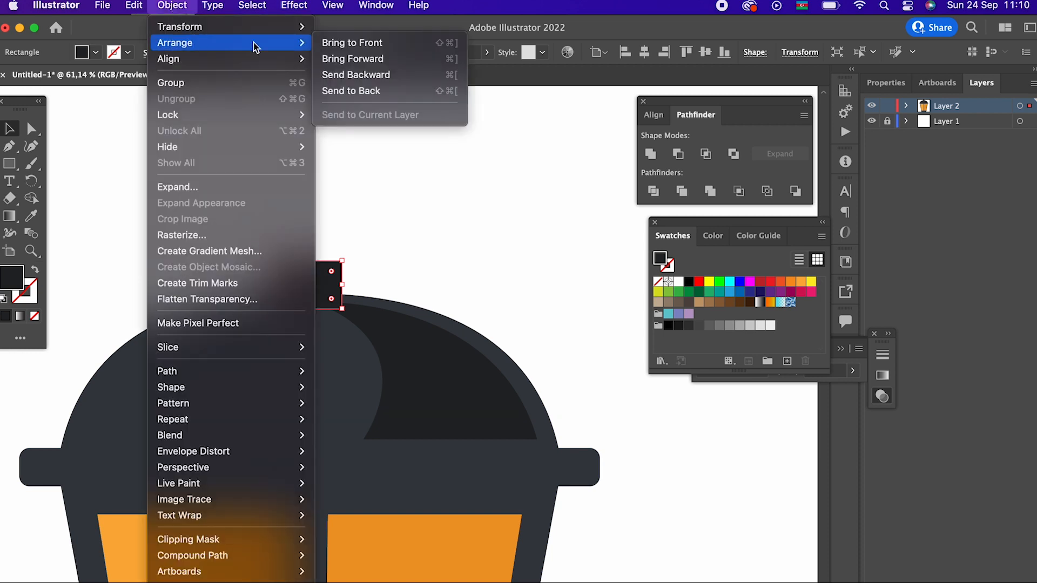
click(395, 96)
- Round the small rectangle's two upper corners fully to form a semicircular knob on the dome
key(z)
drag(335, 261, 378, 264)
click(33, 130)
drag(157, 199, 412, 268)
drag(243, 272, 292, 407)
- Reshape the inner curved edge of the dome's shadow with the Curvature tool, pulling it slightly to the left
key(z)
drag(347, 208, 341, 362)
key(v)
click(287, 201)
scroll(500, 421, down, 5)
click(469, 292)
click(30, 145)
drag(363, 274, 347, 286)
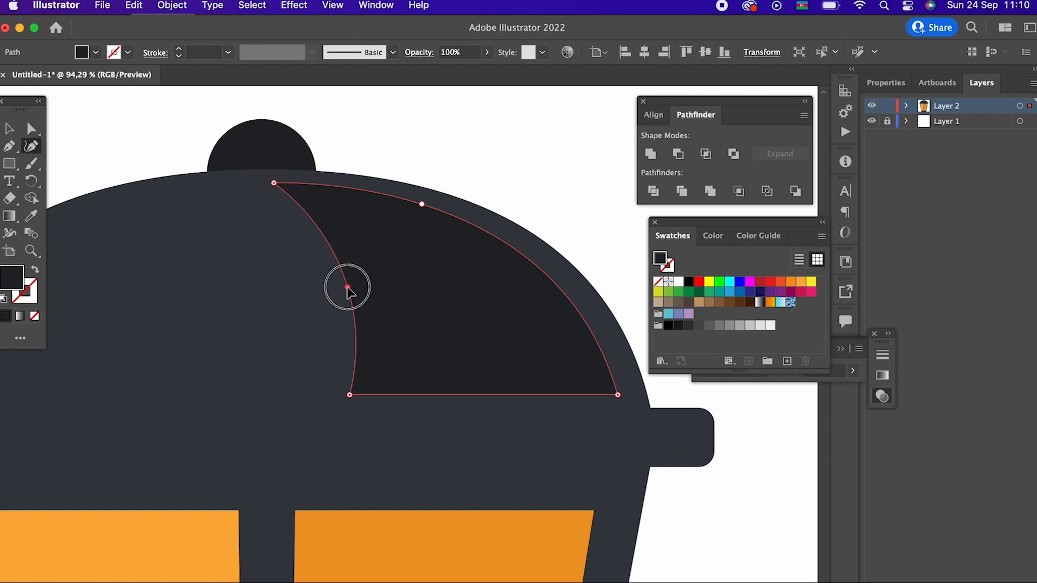
- Group the dome with its shadow shape
click(9, 129)
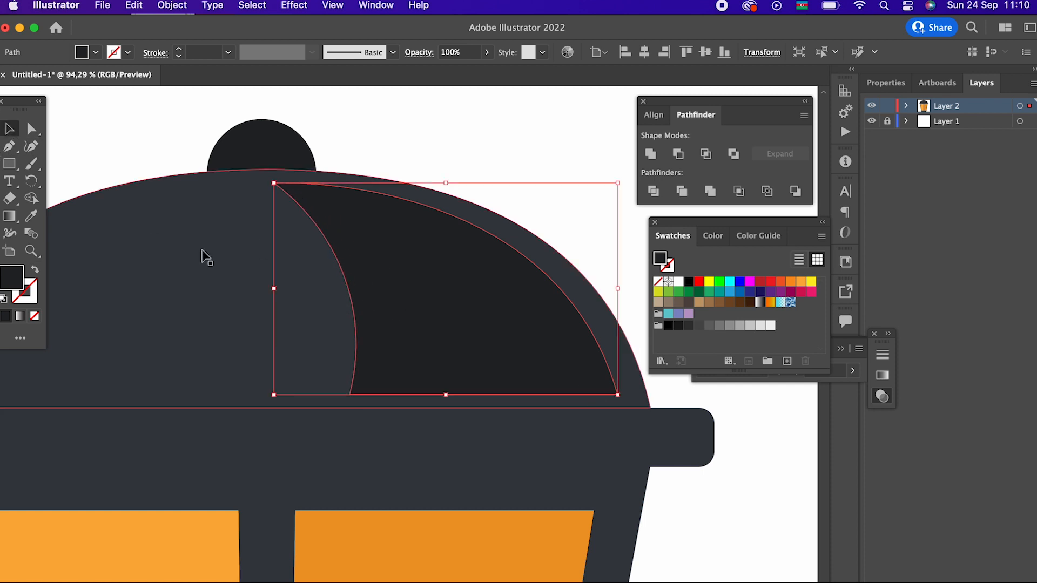
shift+click(351, 181)
click(167, 6)
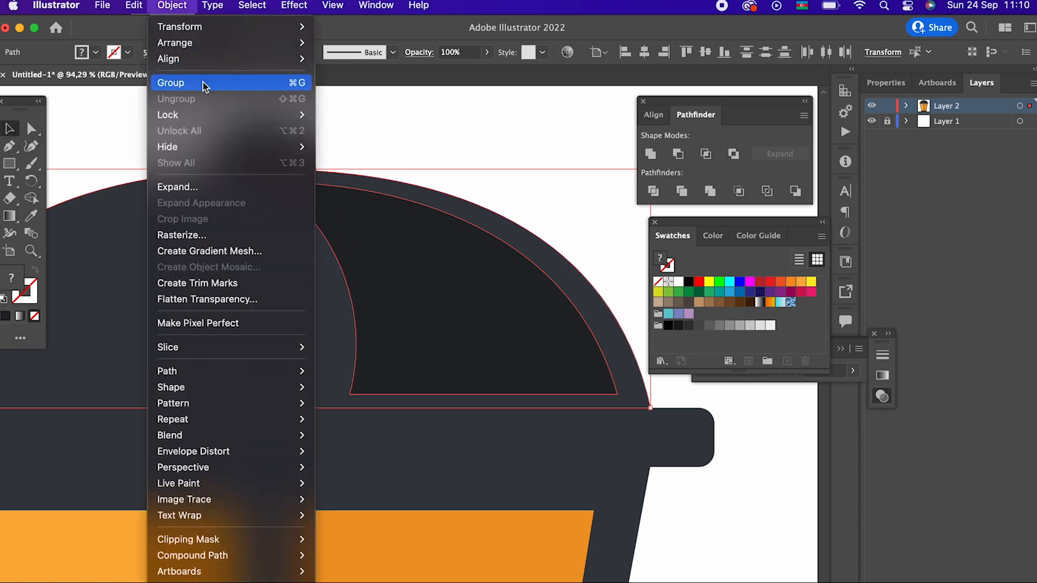
click(204, 84)
click(426, 151)
- Centre the knob and the grouped dome horizontally on each other
scroll(389, 168, up, 3)
scroll(389, 168, left, 2)
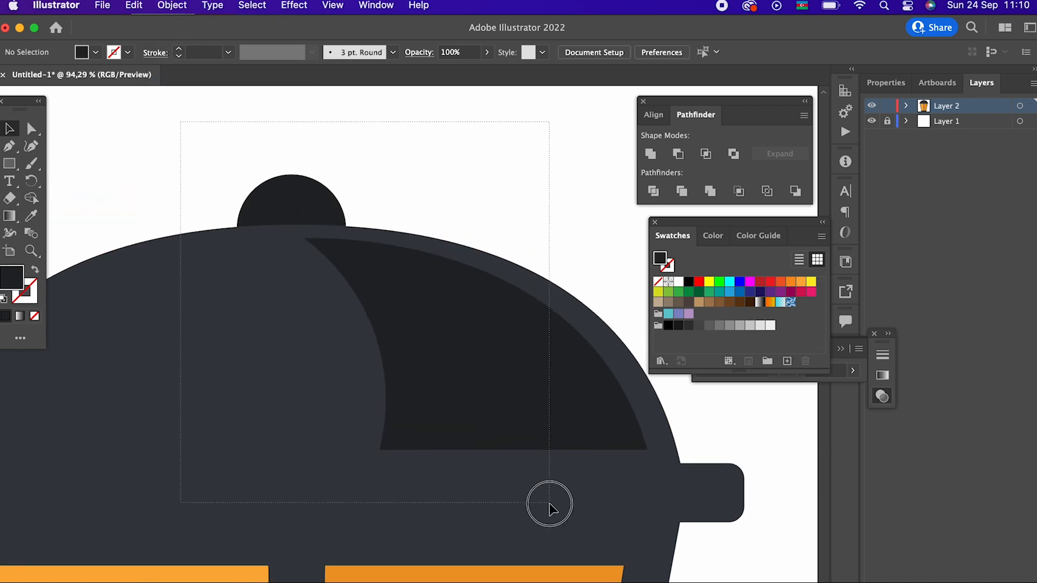
drag(410, 199, 463, 279)
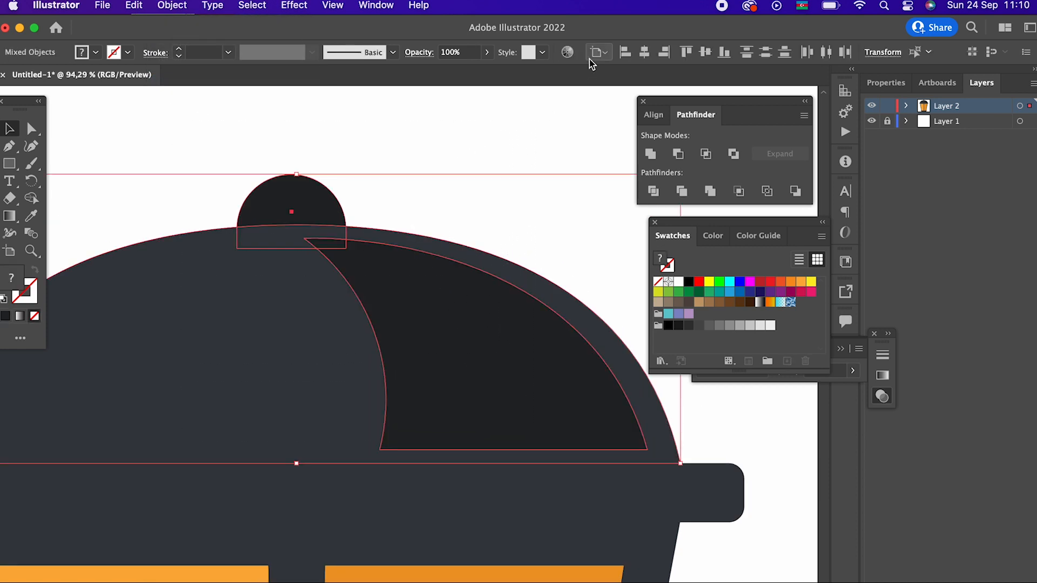
click(644, 53)
click(432, 155)
- Draw a small circle on top of the knob as the lantern's finial
key(z)
drag(431, 169, 447, 324)
drag(10, 163, 81, 180)
mouse_move(317, 259)
mouse_down()
mouse_move(370, 269)
mouse_move(365, 225)
mouse_move(1, 246)
mouse_move(204, 347)
mouse_up()
key(z)
key(v)
- Recolour the small circle and the knob with the dark grey sampled from the lantern's frame
click(356, 213)
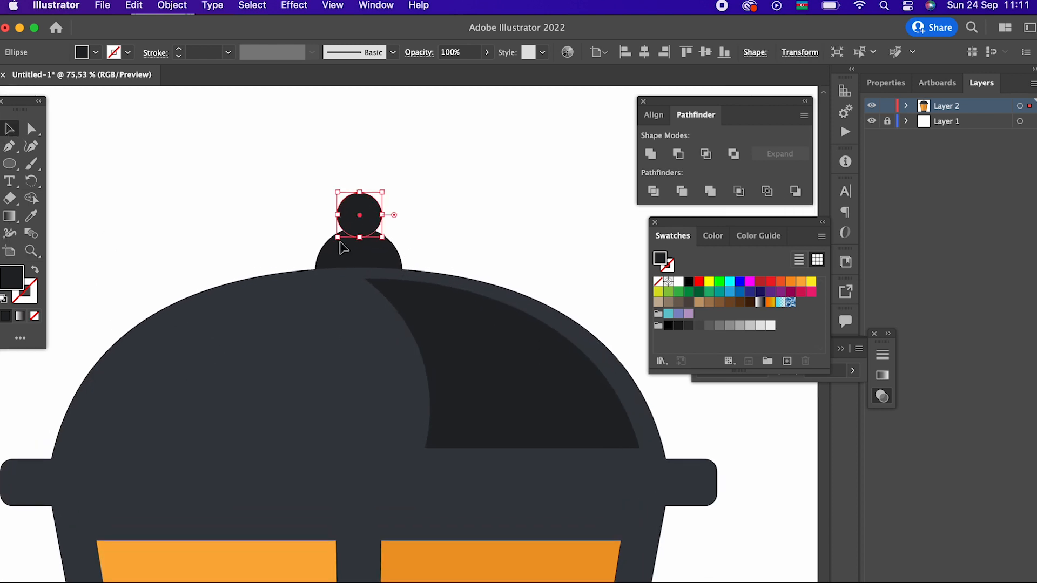
shift+click(385, 264)
key(z)
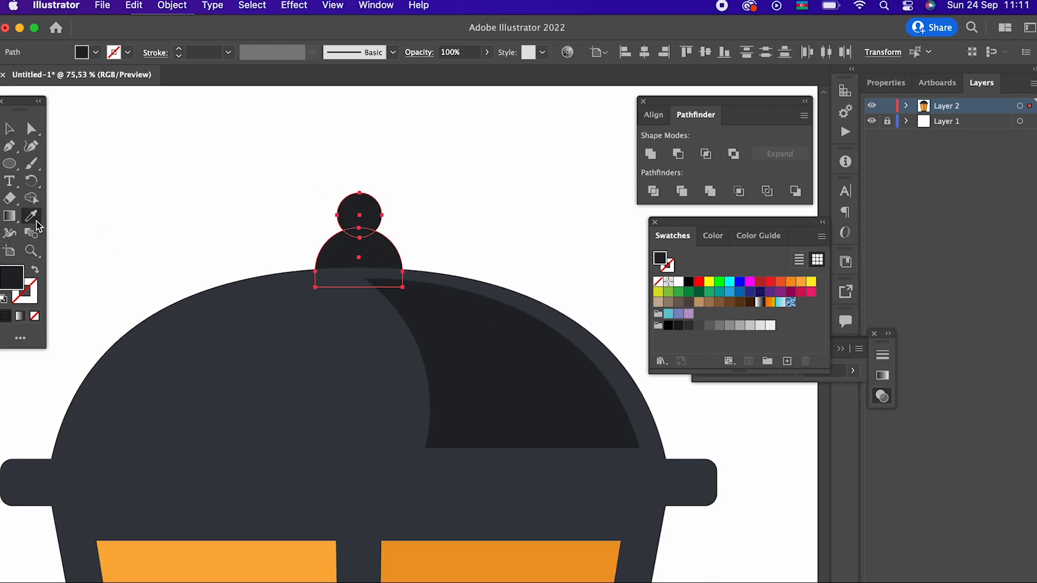
drag(138, 475, 126, 289)
click(10, 135)
click(152, 139)
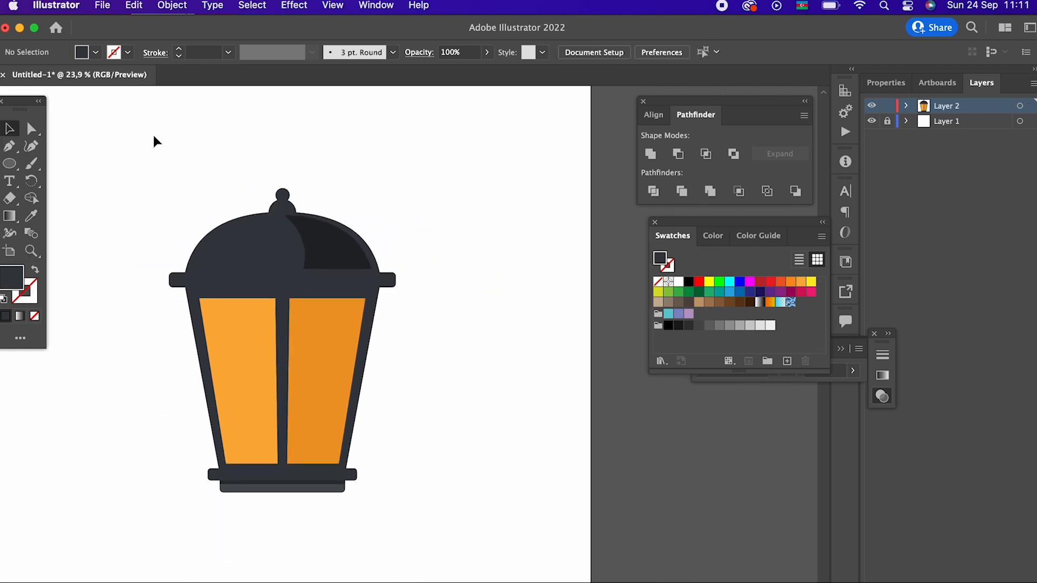
scroll(348, 263, down, 2)
scroll(348, 263, left, 1)
drag(383, 420, 437, 505)
key(z)
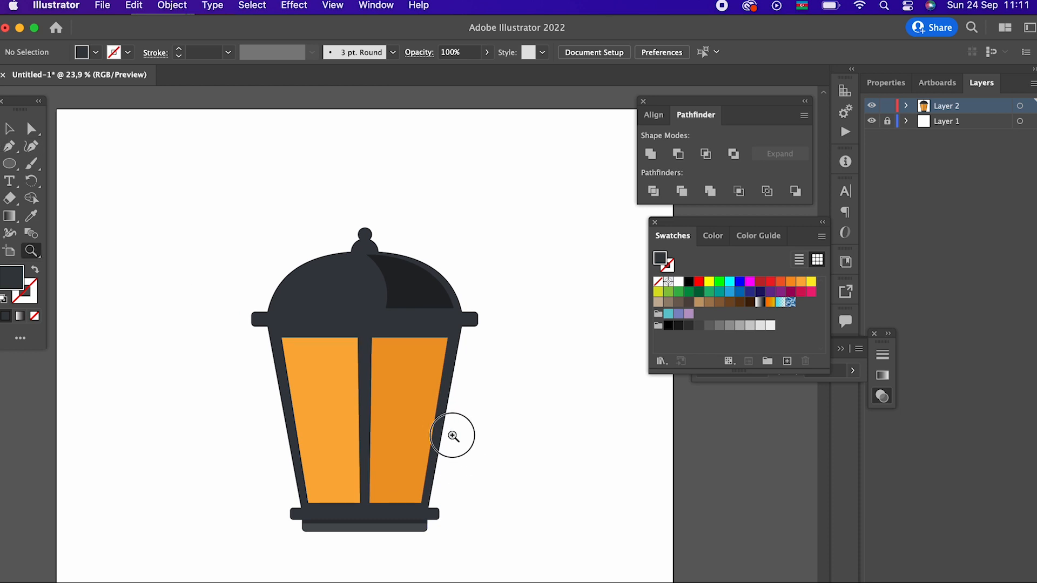
click(454, 435)
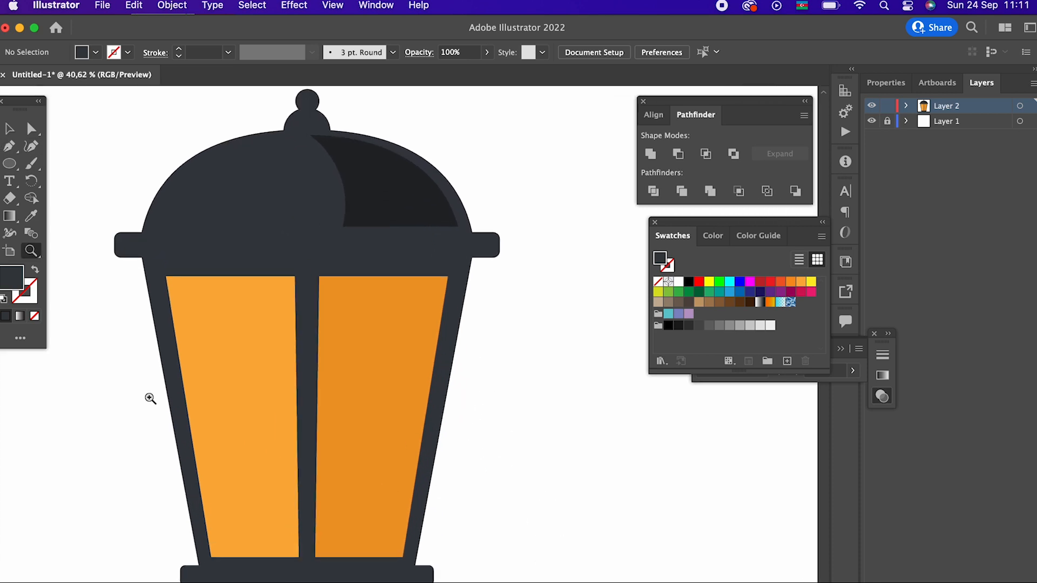
- Draw a four-cornered shadow shape about 491 px tall inside the right glass pane, with a slanted edge across its upper side
click(437, 292)
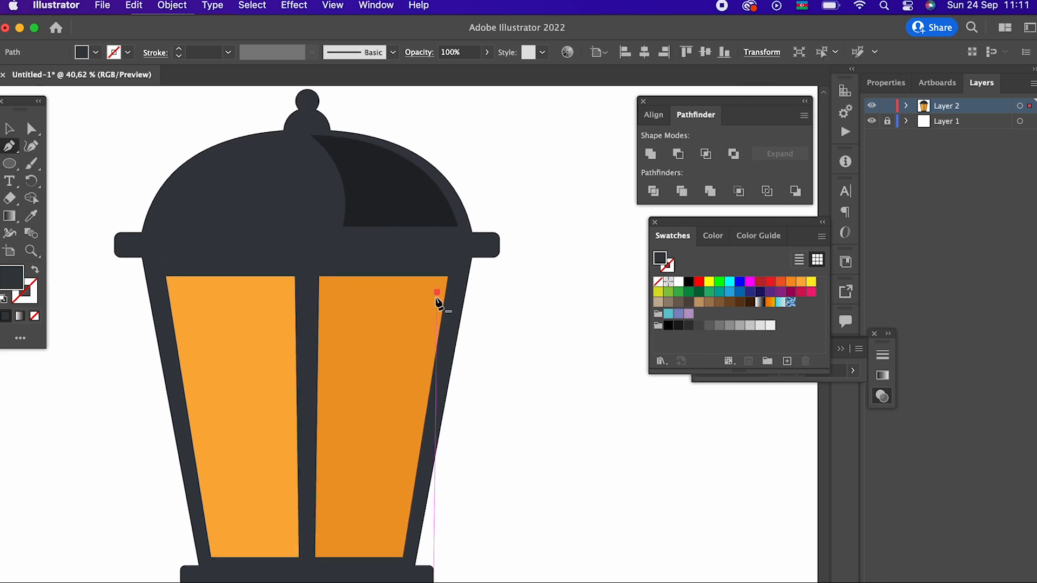
click(396, 550)
click(324, 549)
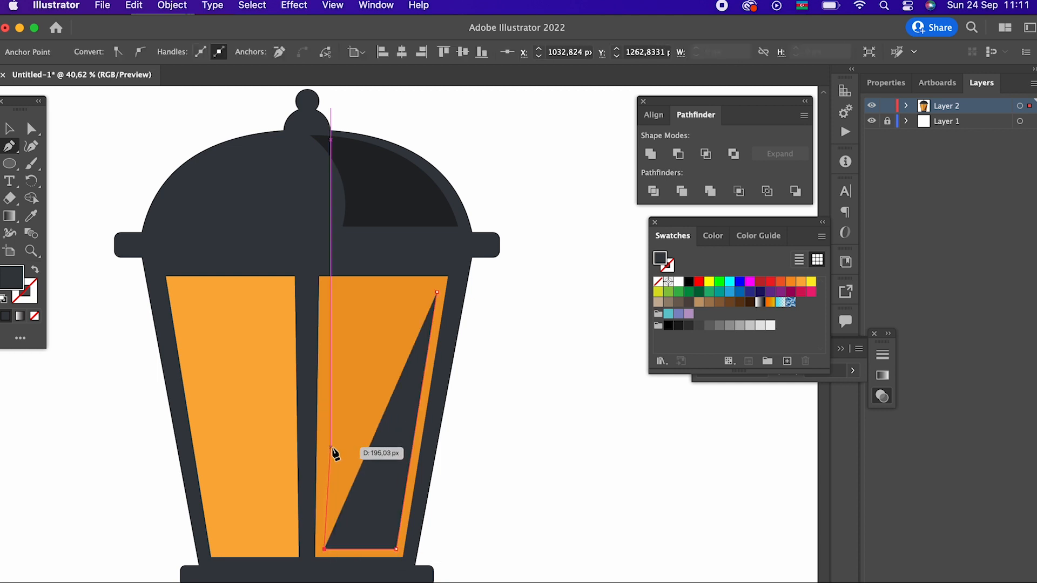
click(330, 447)
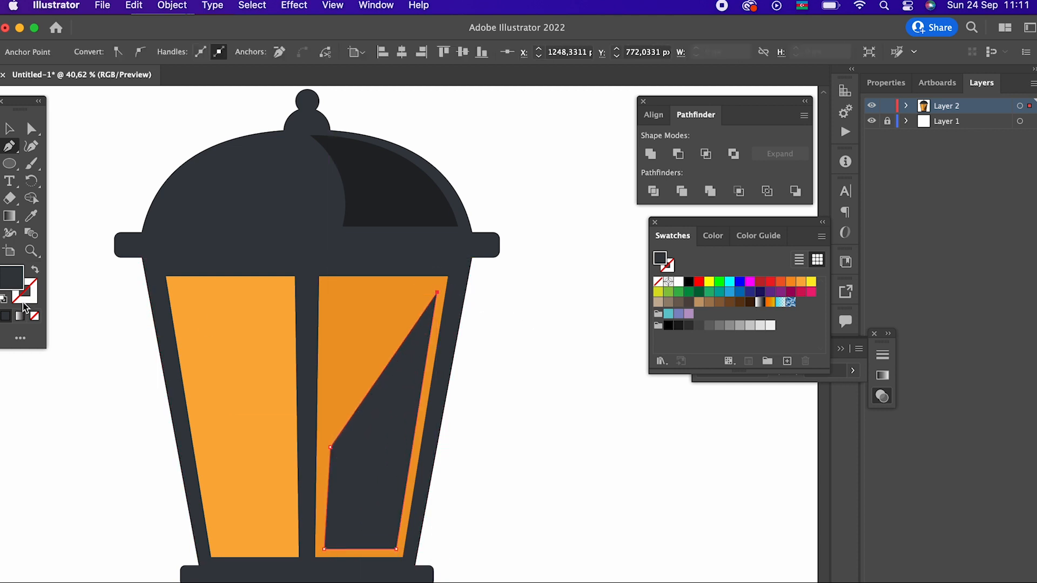
- Fill the right pane's shadow shape with a darker shade of the orange sampled from that pane
click(31, 217)
click(291, 324)
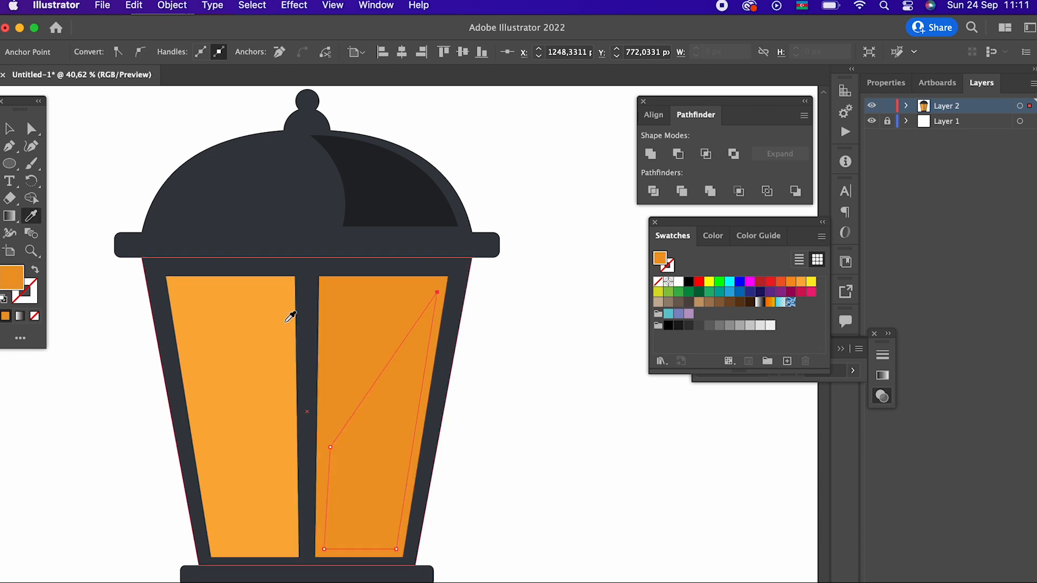
double_click(11, 278)
click(185, 86)
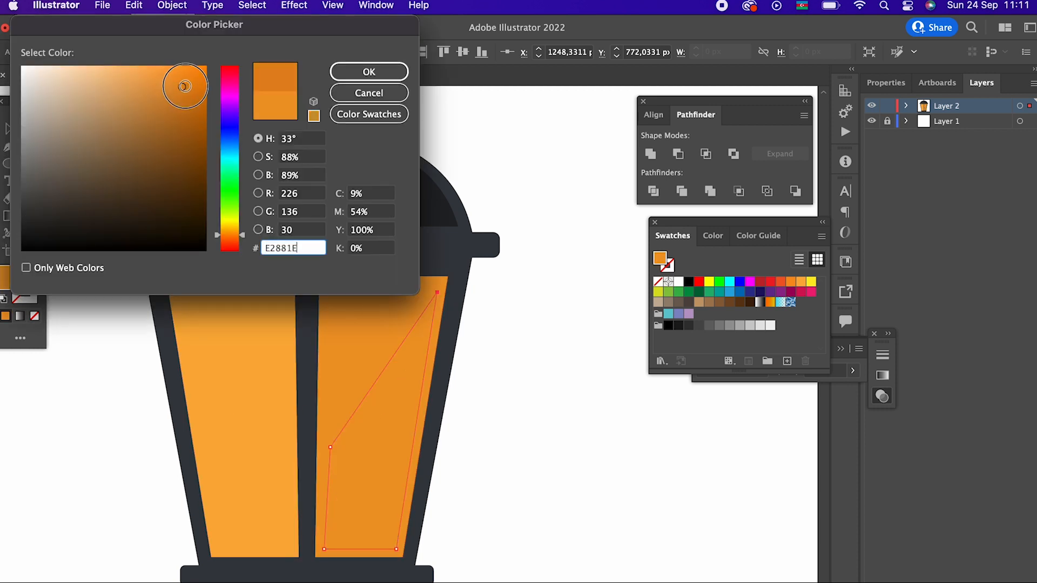
click(330, 72)
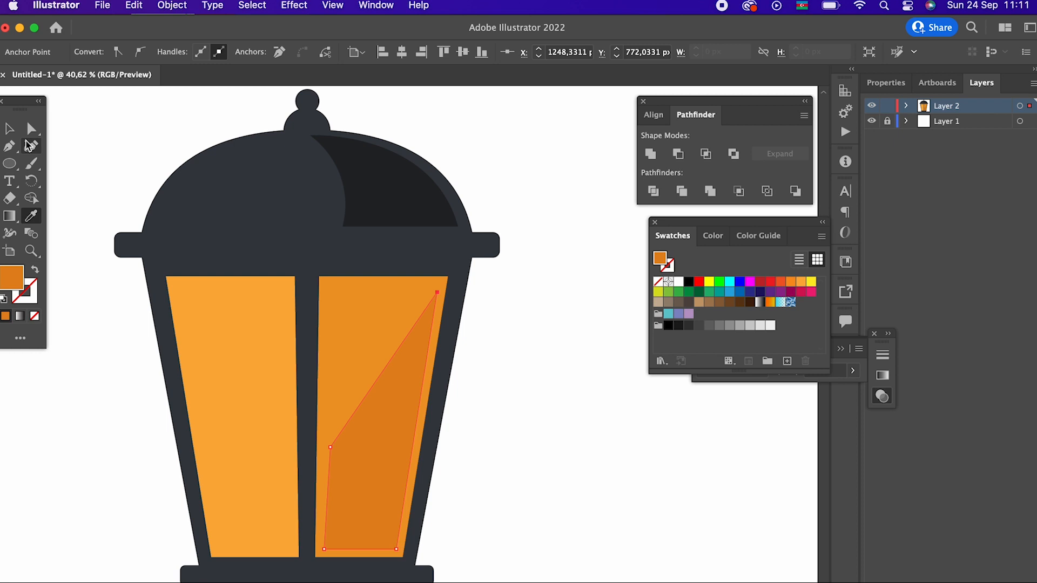
- Bend the slanted edge of the right pane's shadow shape into a smooth inward curve
click(29, 145)
drag(369, 394, 329, 490)
drag(349, 441, 342, 477)
key(z)
drag(394, 399, 395, 511)
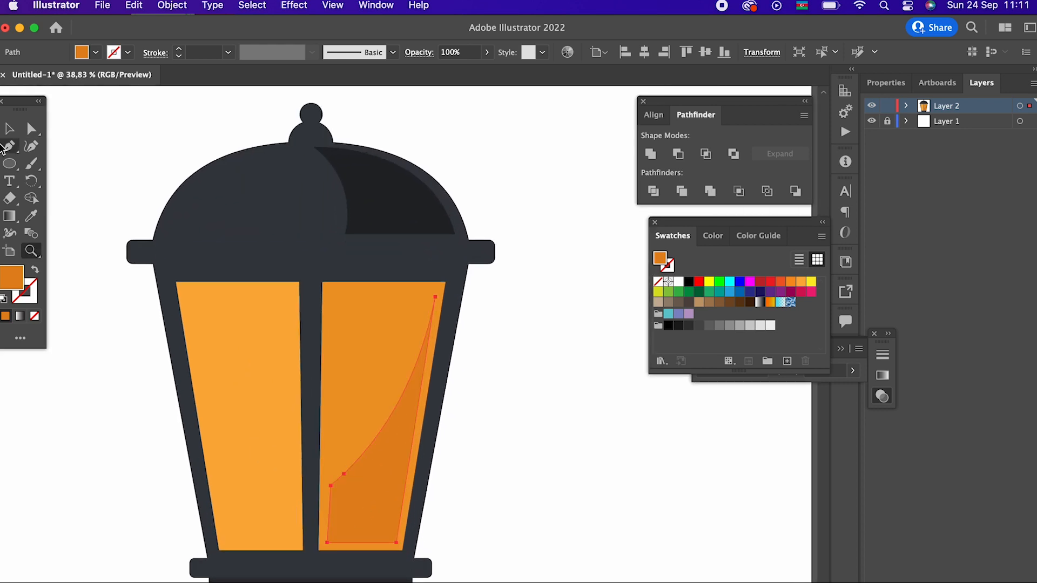
- Draw a matching four-cornered shadow shape about 500 px tall in the left pane and fill it with the right pane's base orange
click(288, 292)
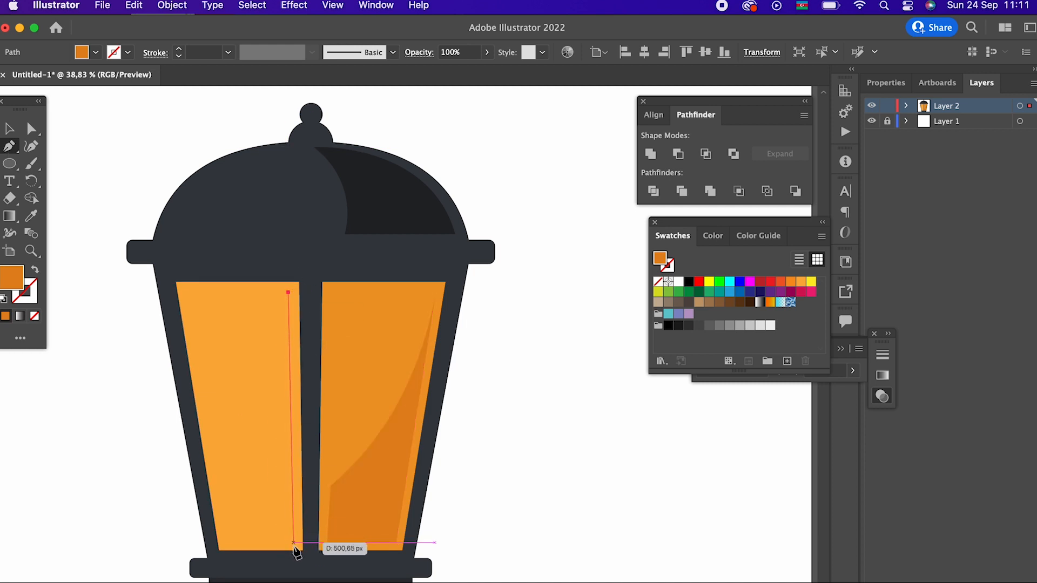
click(293, 542)
click(227, 543)
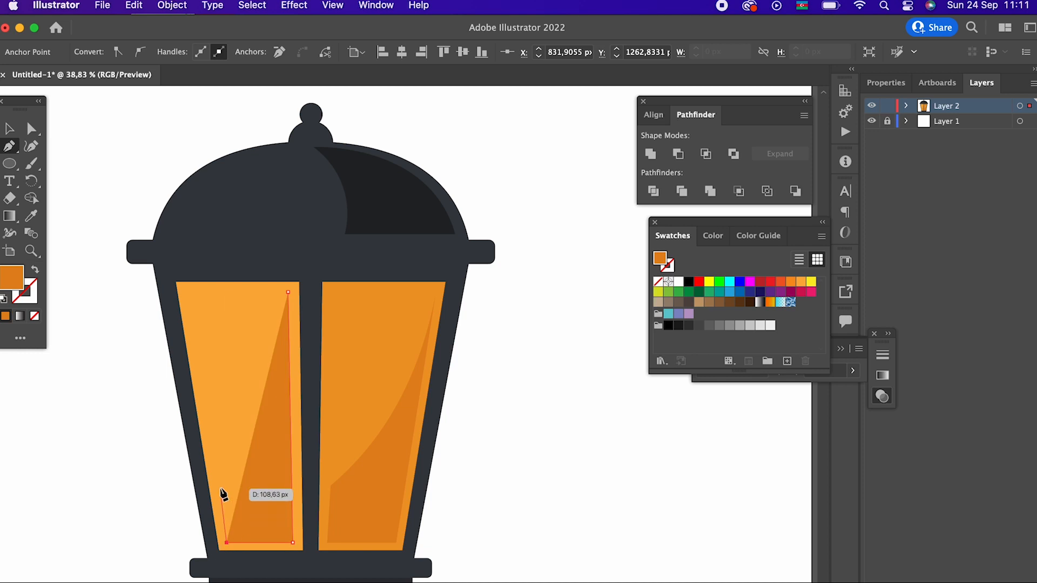
click(217, 477)
click(288, 292)
click(314, 330)
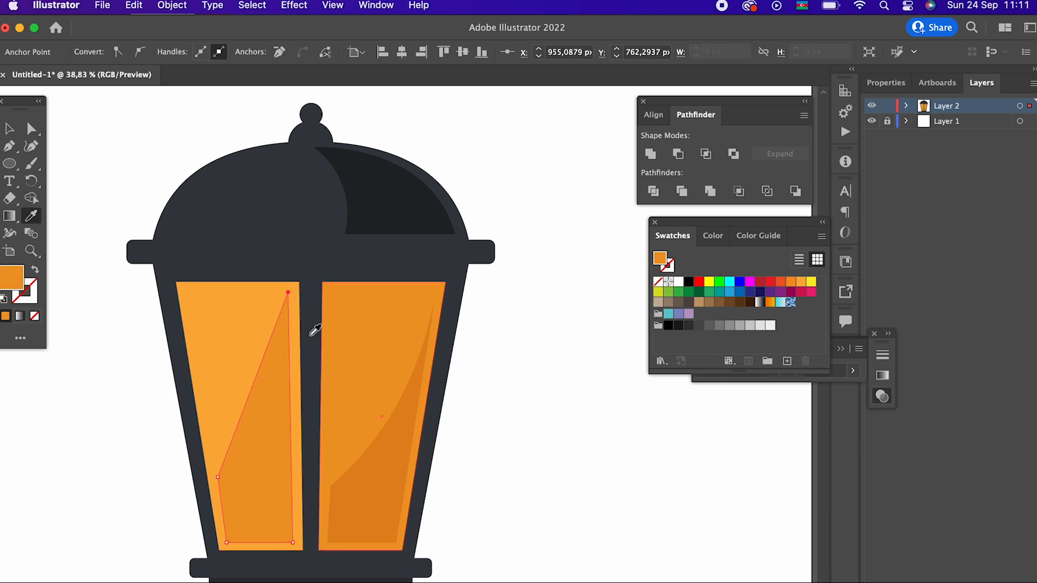
- Bend the slanted edge of the left pane's shadow shape into an inward curve and deselect it
click(31, 146)
drag(248, 413, 244, 448)
key(z)
drag(338, 352, 306, 297)
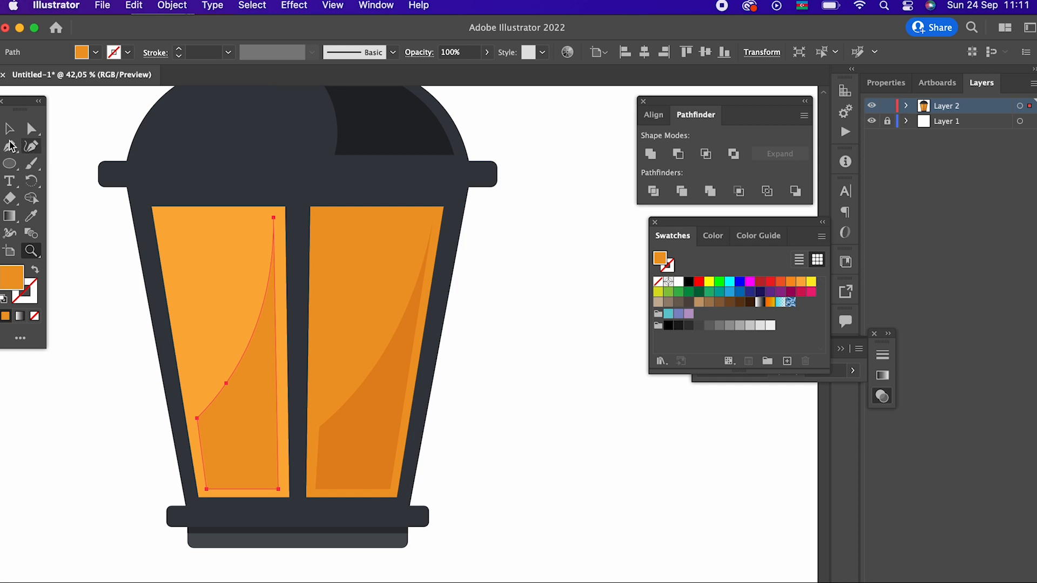
click(10, 129)
click(119, 319)
- Draw a diagonal reflection band across the left pane's upper outer corner, with a top edge about 74 px wide
drag(170, 340, 195, 377)
key(z)
drag(274, 356, 301, 389)
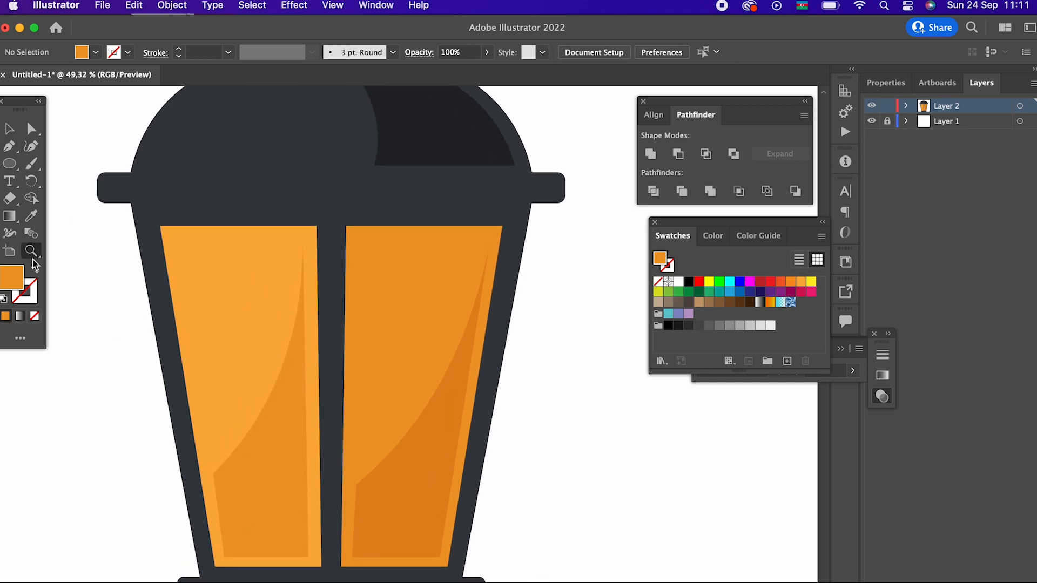
click(206, 225)
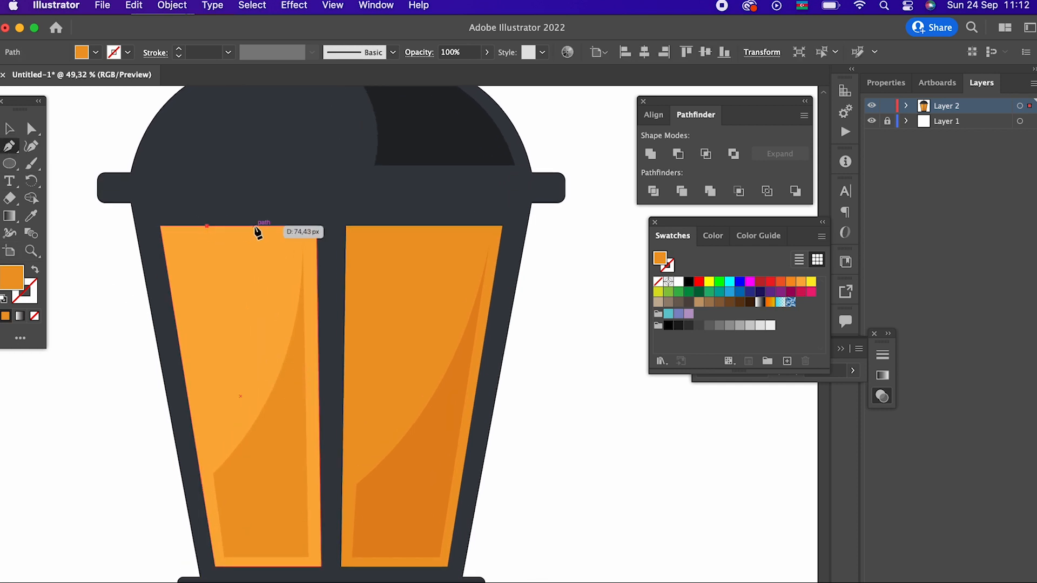
click(255, 226)
click(183, 365)
click(173, 311)
click(207, 226)
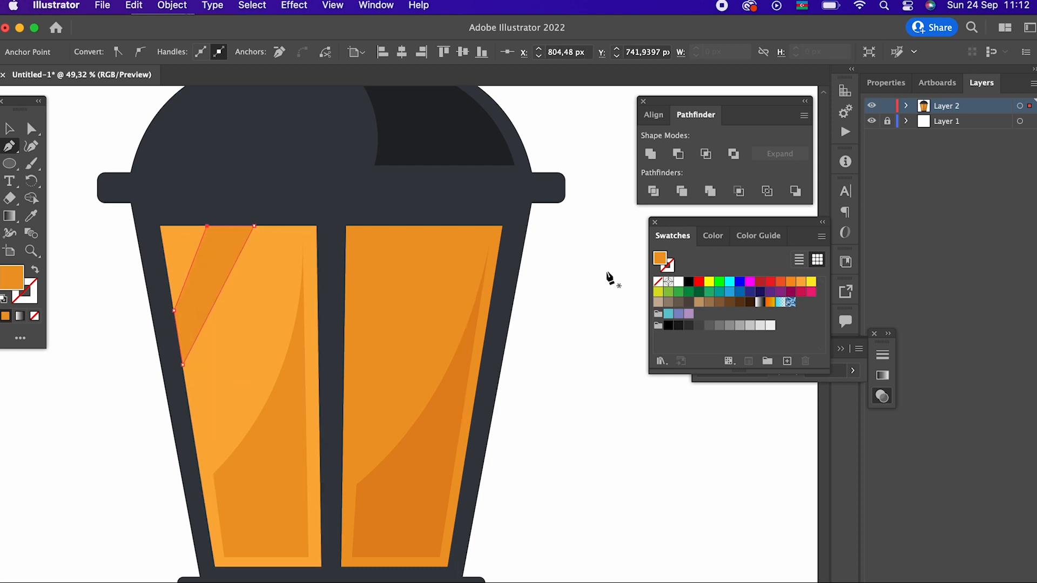
- Recolour the left pane's reflection band with the light orange FFBC64
click(810, 283)
key(z)
drag(435, 300, 420, 367)
click(273, 326)
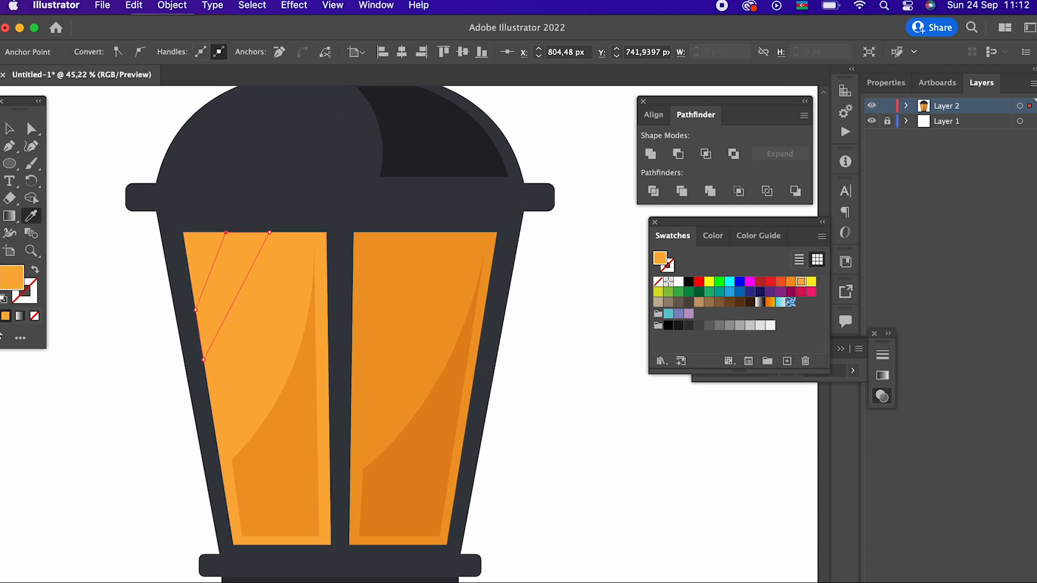
double_click(9, 281)
drag(147, 71, 138, 59)
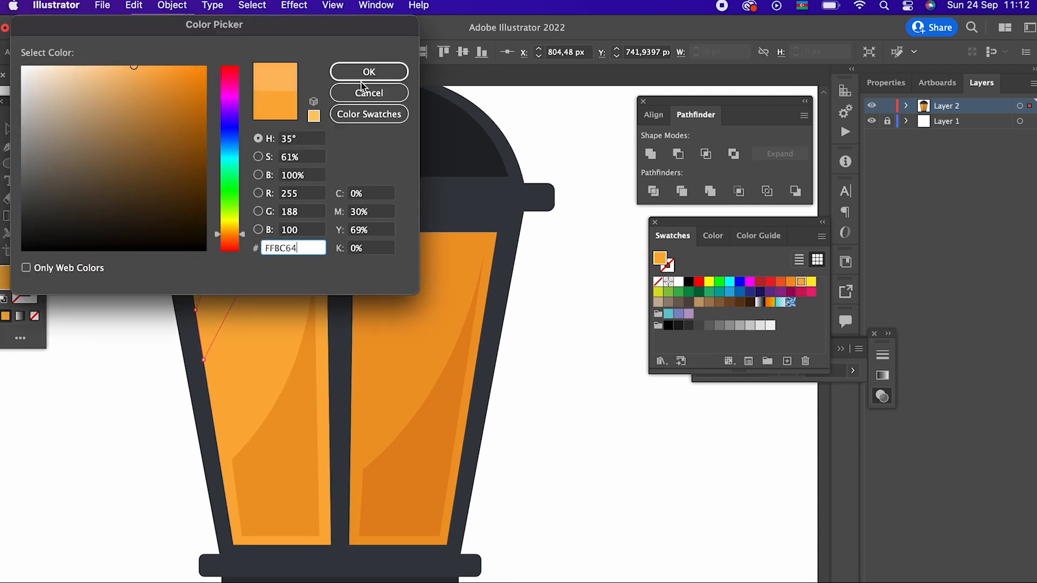
click(362, 76)
- Narrow the left pane's reflection band by moving its outer top and side corner points along the pane's edges until its long sides are parallel
key(z)
drag(276, 206, 443, 350)
click(31, 131)
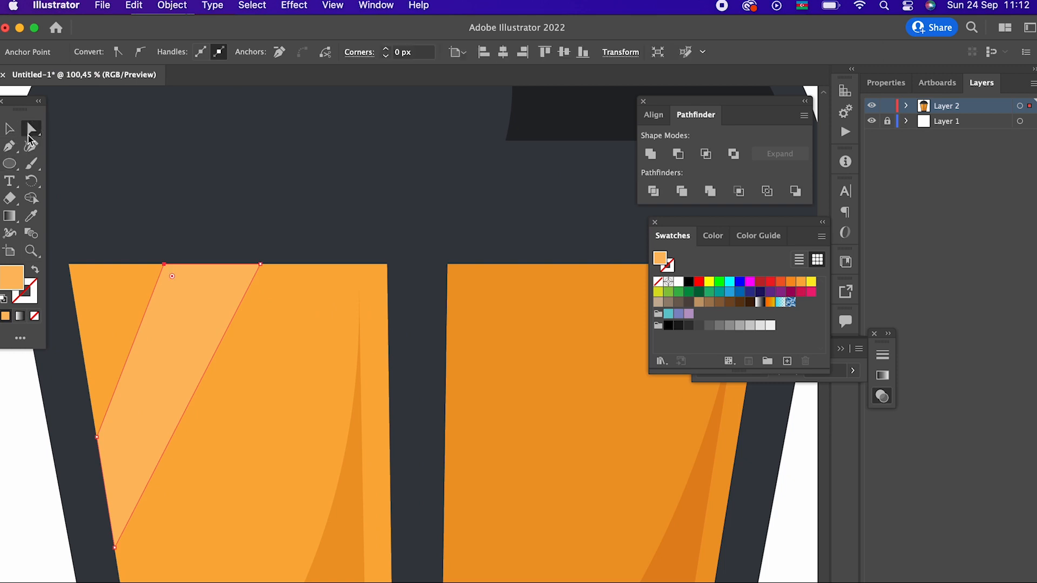
drag(163, 264, 198, 265)
key(z)
drag(294, 286, 270, 324)
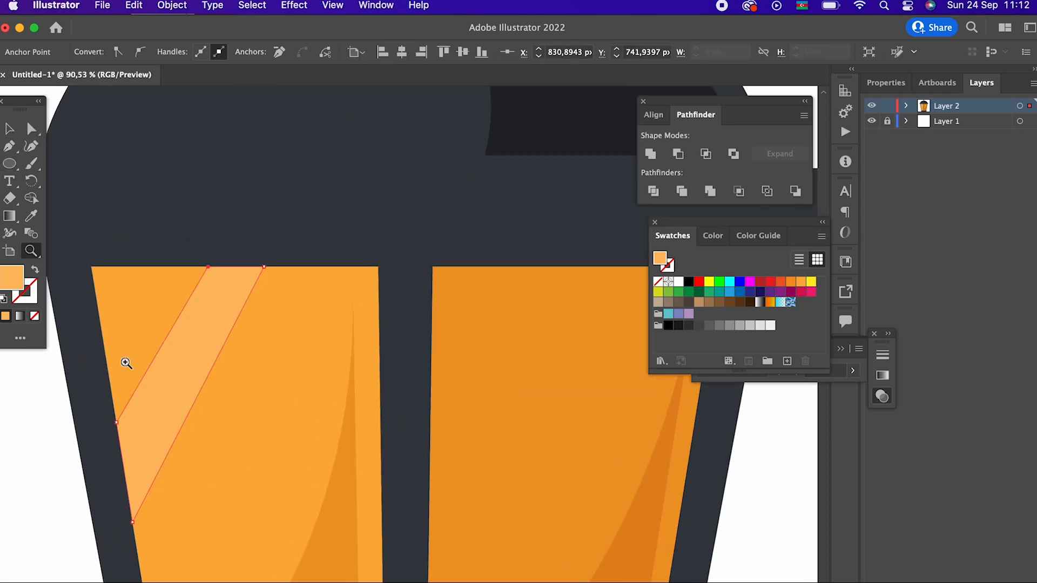
click(32, 133)
drag(121, 424, 122, 443)
key(z)
drag(186, 373, 130, 402)
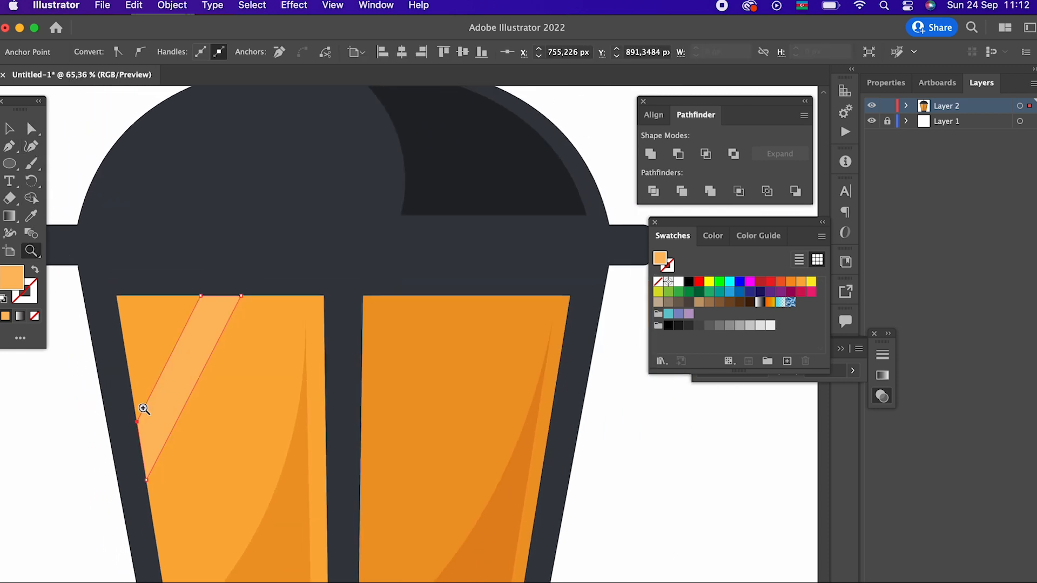
- Draw a diagonal reflection band across the right pane, from its top edge down to the central bar
scroll(145, 410, down, 4)
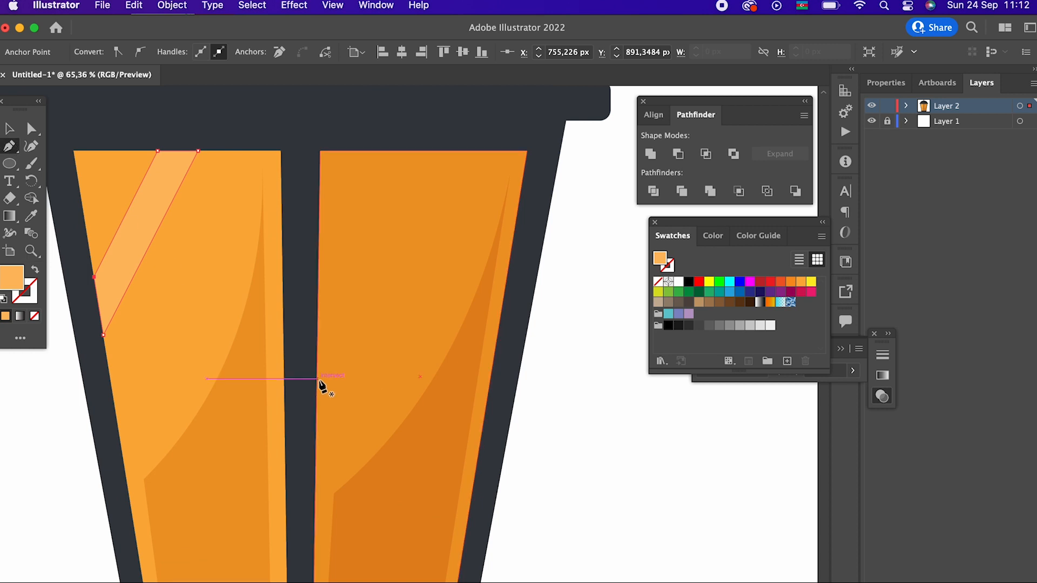
click(316, 391)
drag(505, 153, 459, 156)
click(458, 152)
click(317, 334)
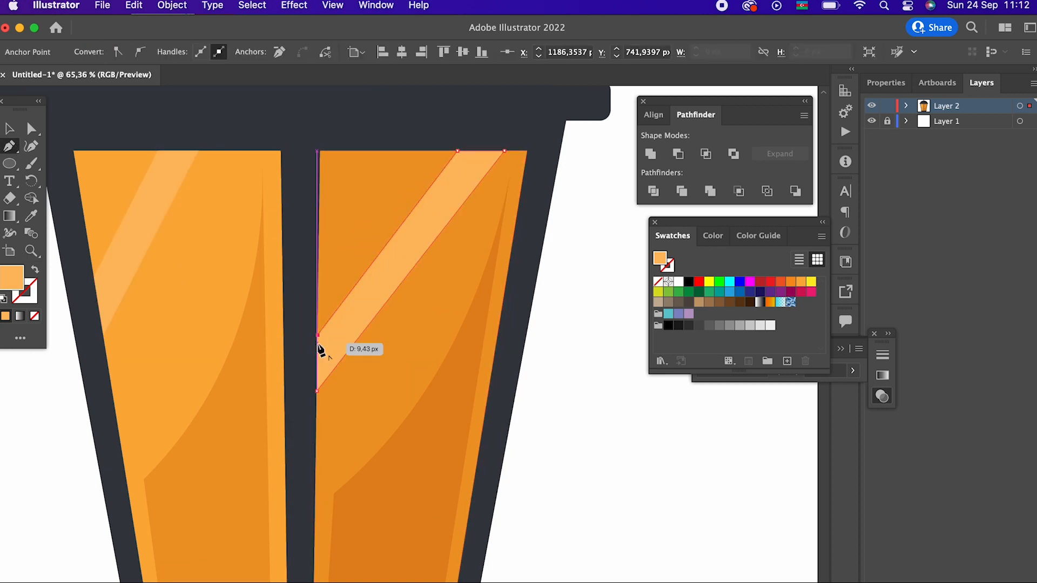
click(317, 390)
- Recolour the right pane's reflection band with the base orange sampled from the left pane and deselect it
key(z)
drag(409, 260, 236, 300)
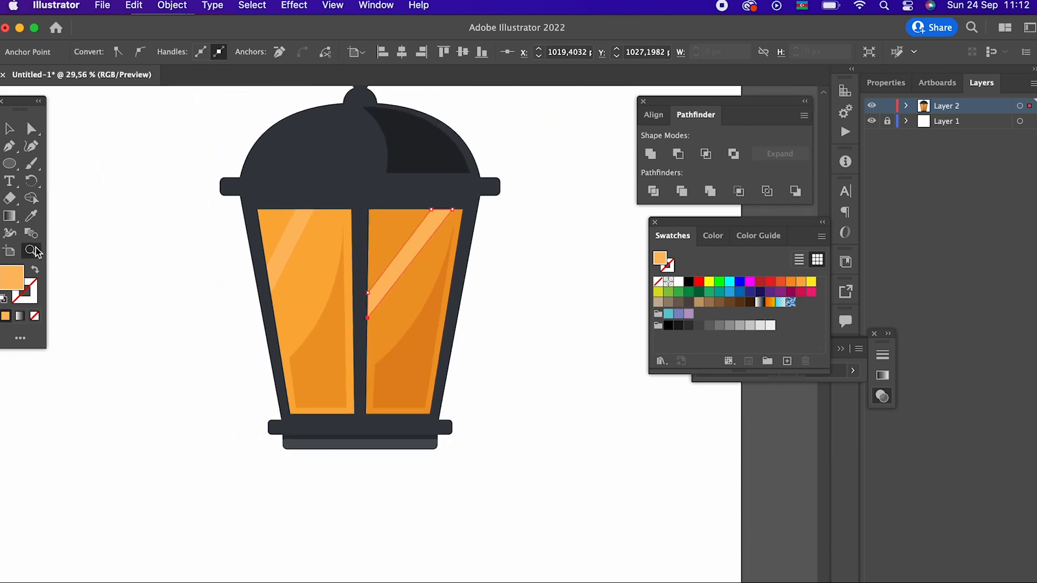
click(302, 277)
key(z)
drag(302, 277, 363, 385)
click(10, 129)
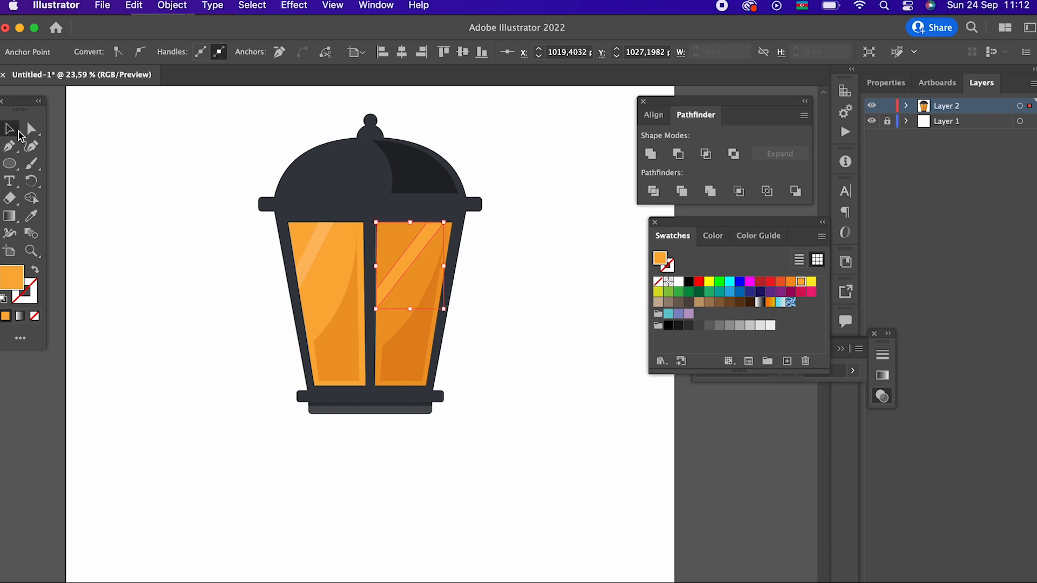
click(488, 352)
drag(489, 352, 494, 499)
- Examine the whole lantern, comparing the shading of the panes with that of the dome
key(z)
drag(505, 553, 432, 372)
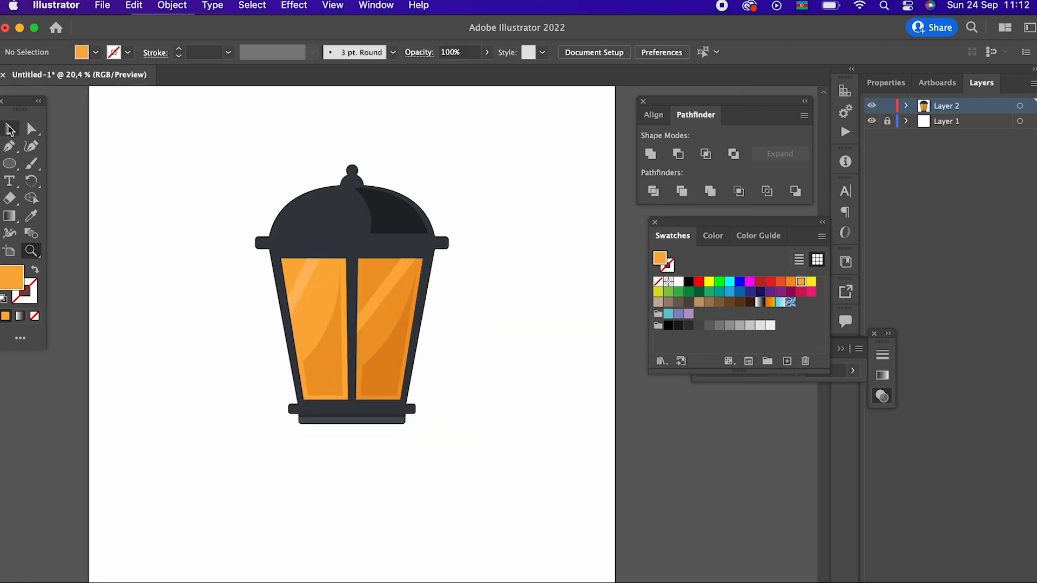
key(z)
drag(369, 292, 321, 322)
drag(394, 326, 431, 365)
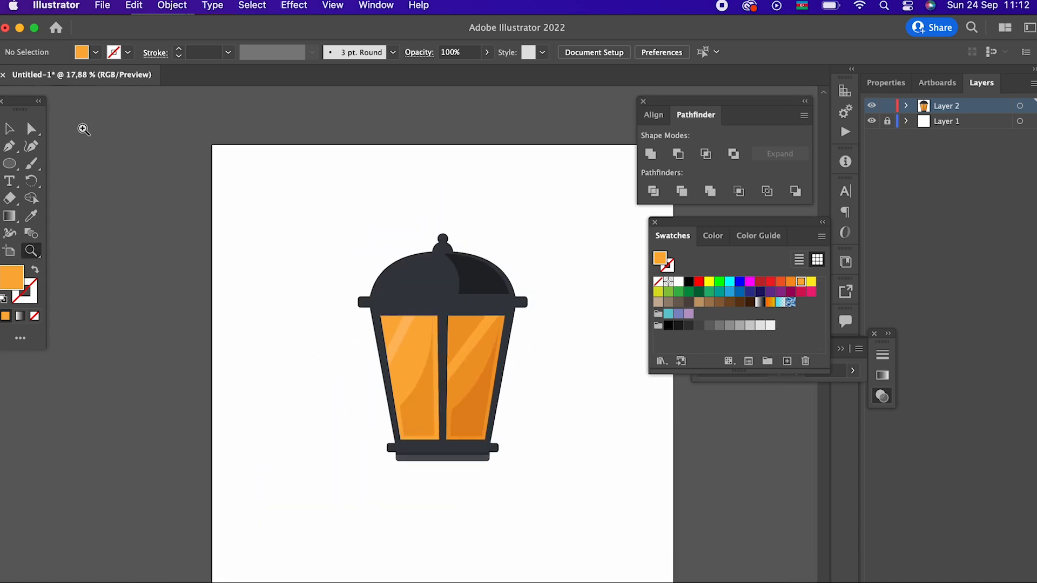
click(407, 222)
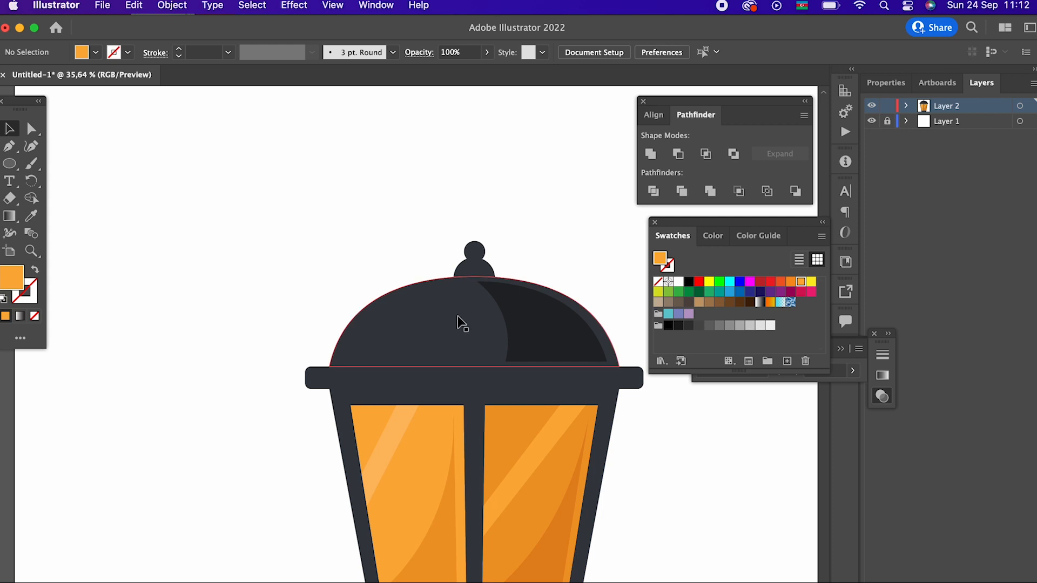
click(514, 322)
drag(595, 452, 462, 310)
click(590, 425)
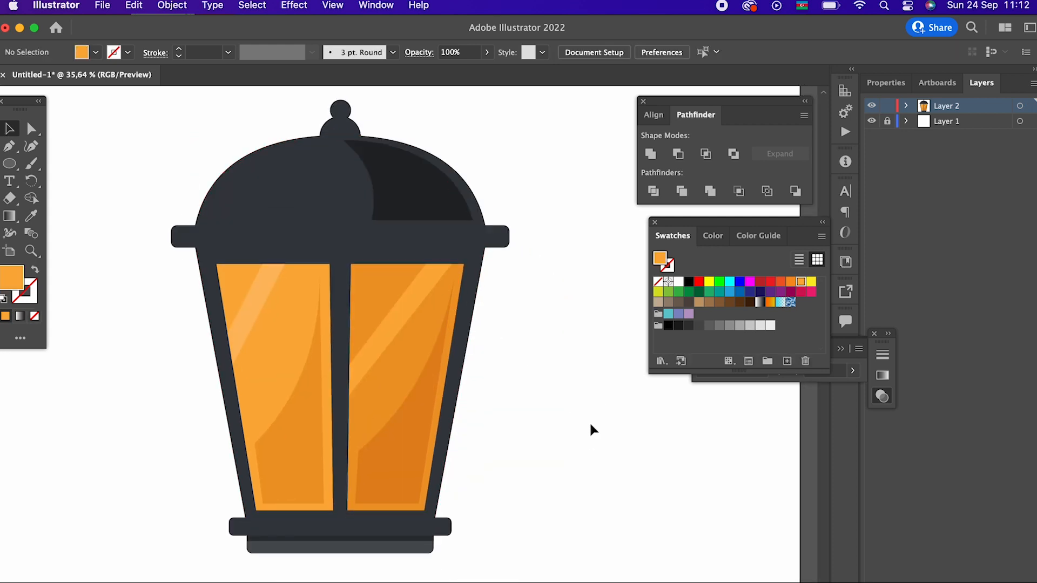
- Soften the dome's shadow by filling it with a slightly darker shade of the dark grey sampled from the dome
click(426, 201)
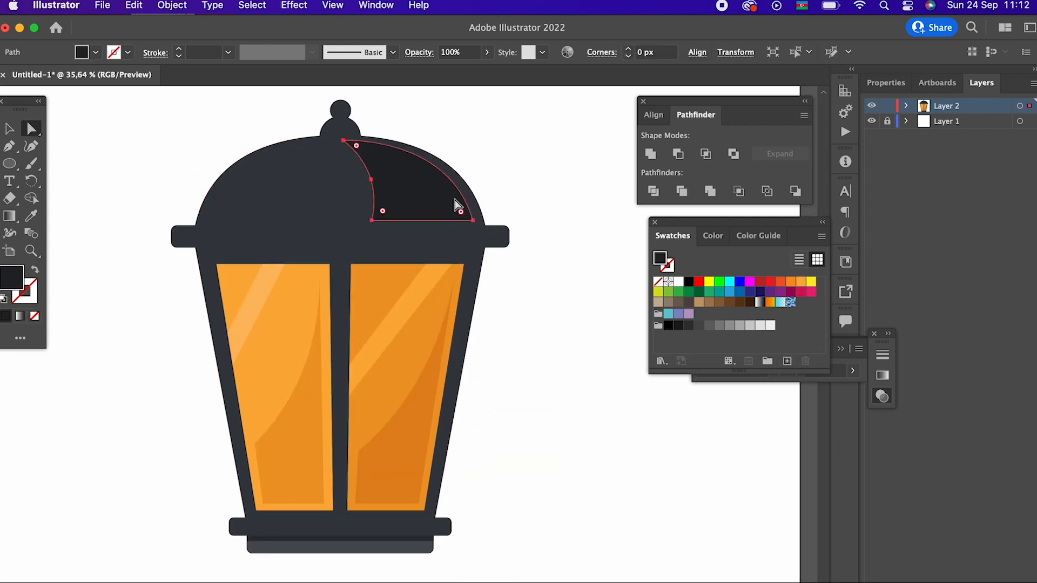
click(31, 216)
click(230, 215)
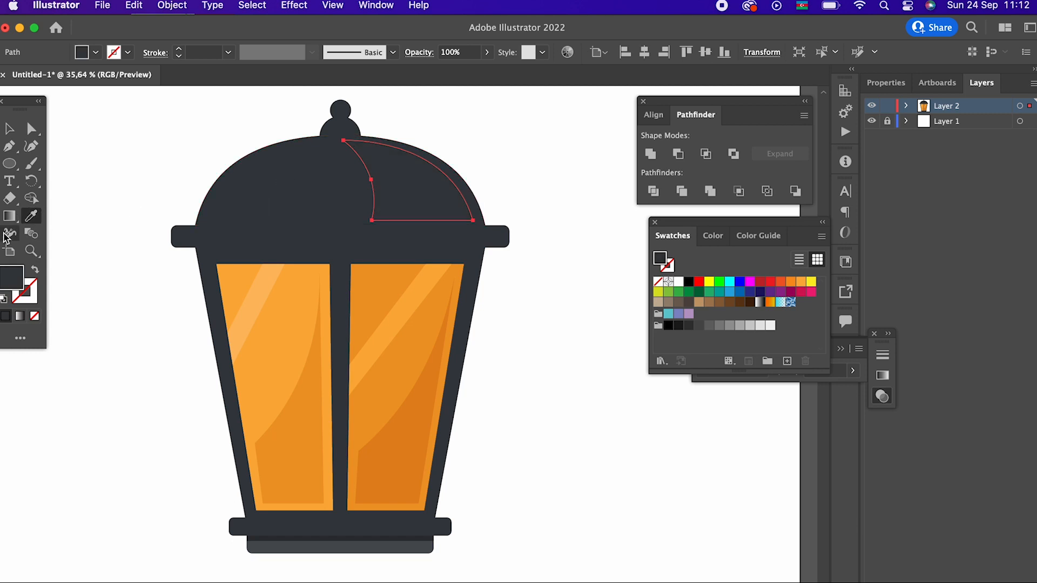
double_click(11, 282)
click(47, 216)
click(353, 77)
key(z)
drag(621, 278, 593, 325)
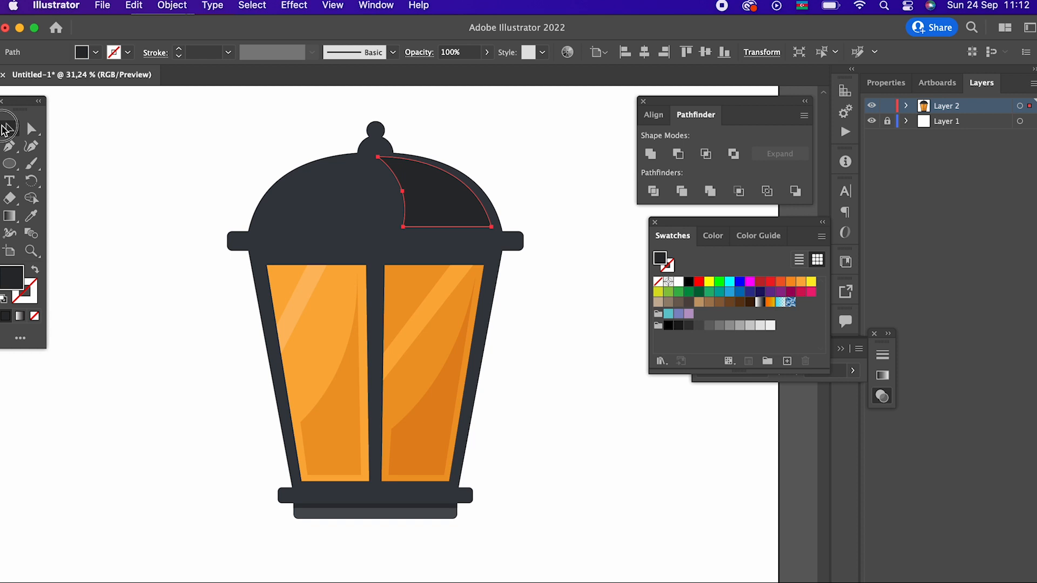
click(544, 322)
- Draw a dark shadow strip about 24 px high across the frame directly beneath the upper bar and deselect it
key(z)
drag(456, 218, 601, 328)
drag(237, 288, 272, 254)
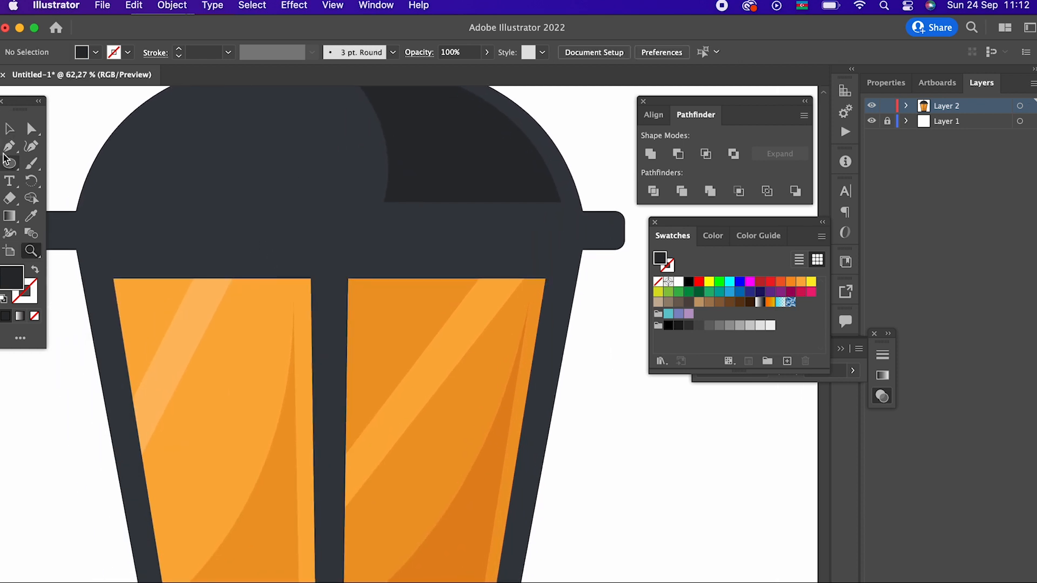
click(77, 250)
click(582, 250)
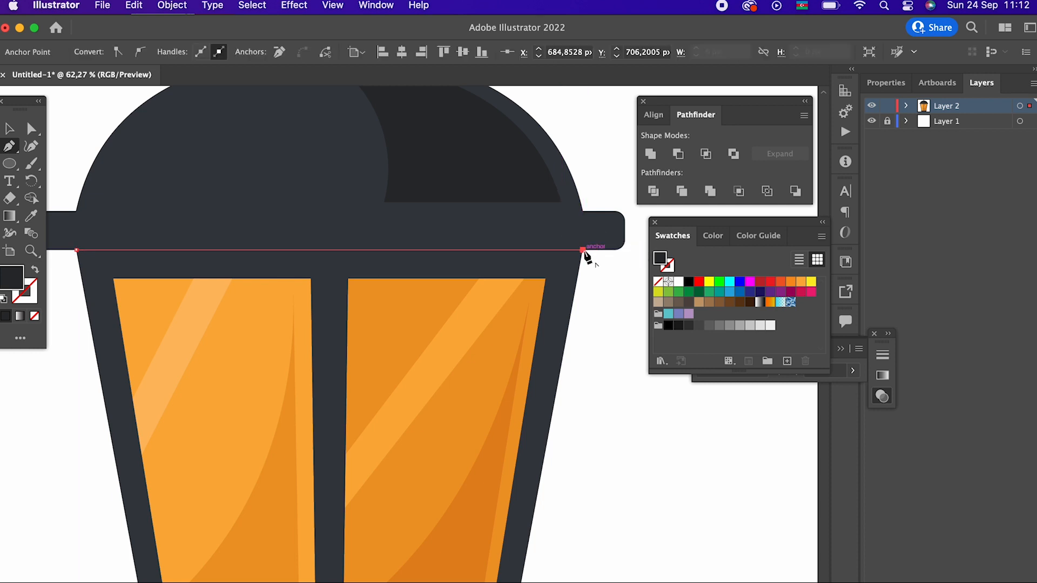
click(578, 268)
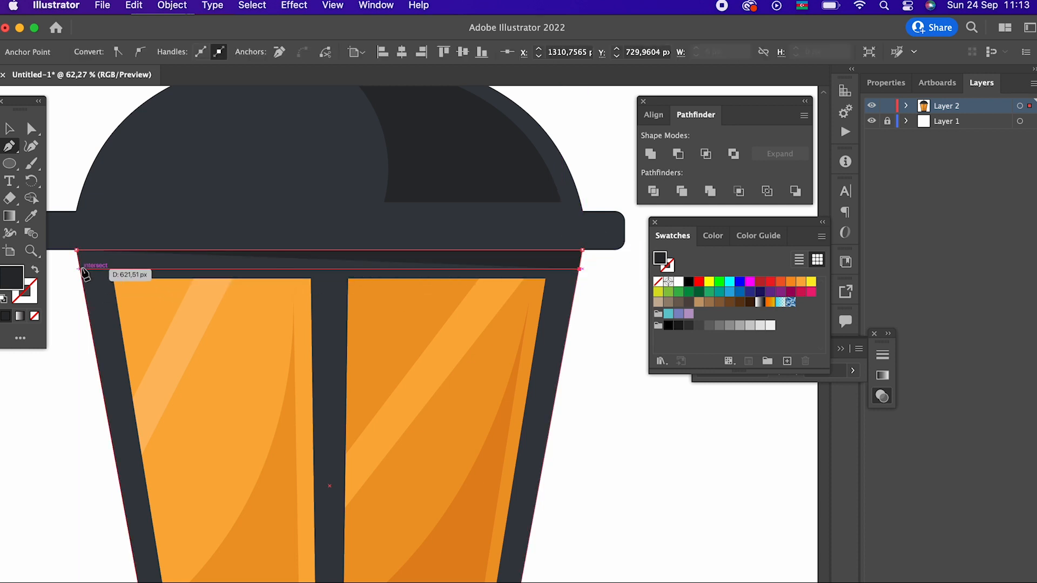
click(80, 269)
drag(442, 248, 284, 295)
drag(318, 259, 289, 275)
click(9, 129)
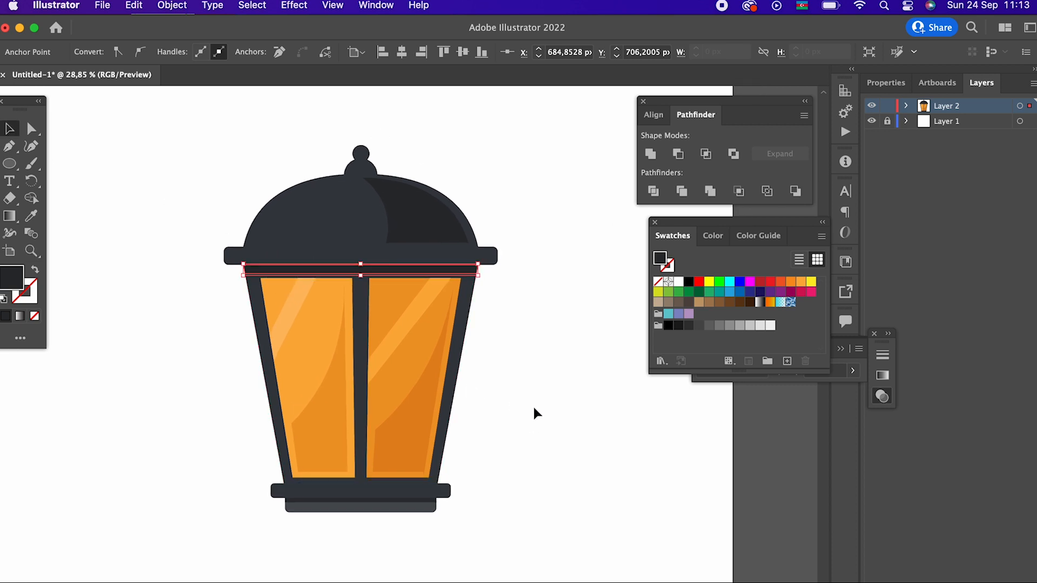
click(462, 365)
drag(173, 143, 174, 143)
click(584, 321)
- Add a dark crescent shadow to the knob's ball by drawing two overlapping circles and subtracting the front one
key(z)
drag(389, 116, 615, 330)
drag(305, 221, 541, 353)
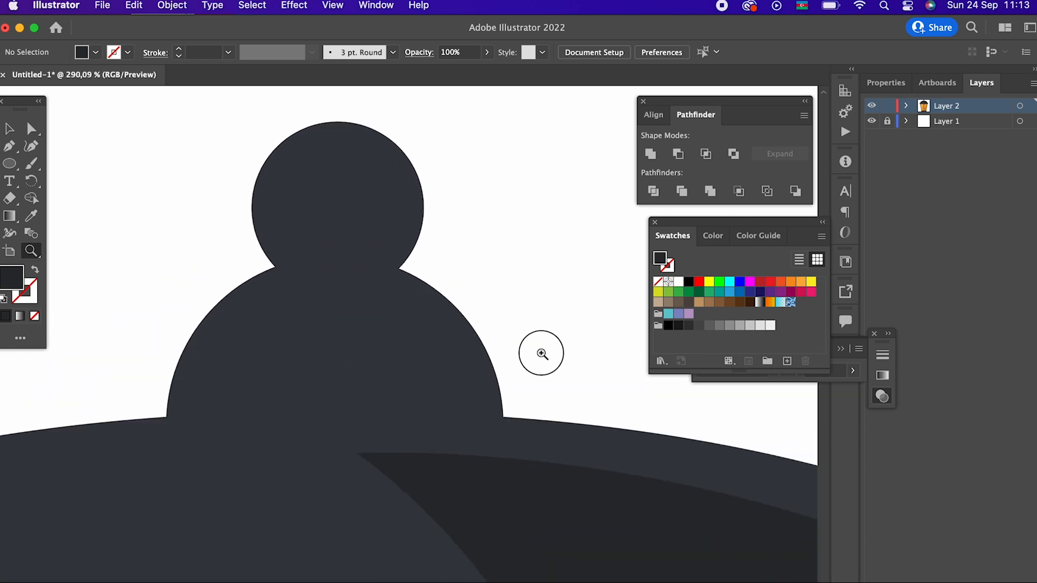
mouse_move(344, 175)
mouse_down()
mouse_move(442, 248)
mouse_move(396, 227)
mouse_move(404, 234)
mouse_up()
mouse_move(289, 157)
mouse_down()
mouse_move(380, 220)
mouse_move(383, 245)
mouse_up()
click(18, 133)
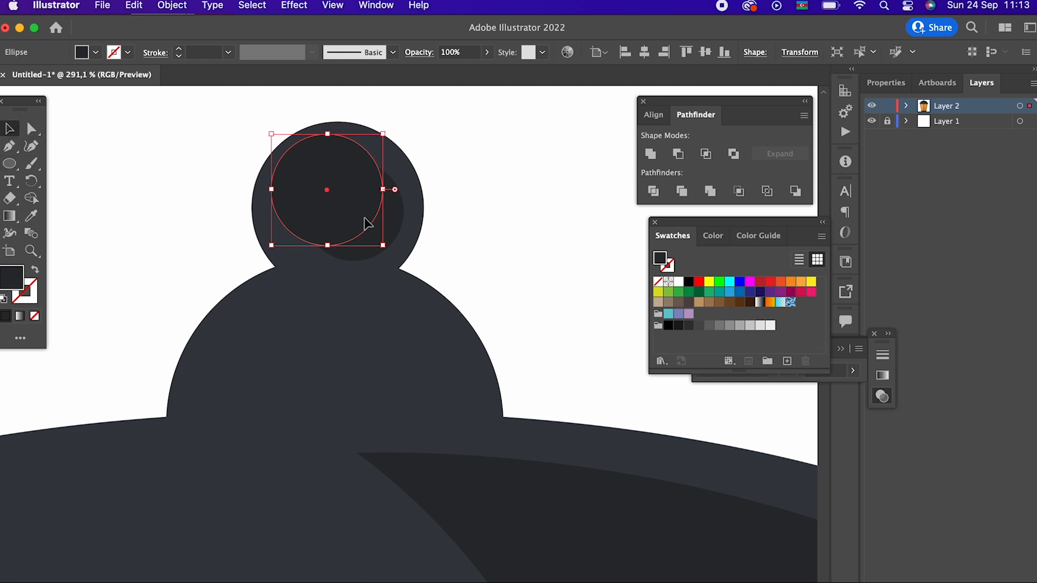
shift+click(406, 224)
click(679, 155)
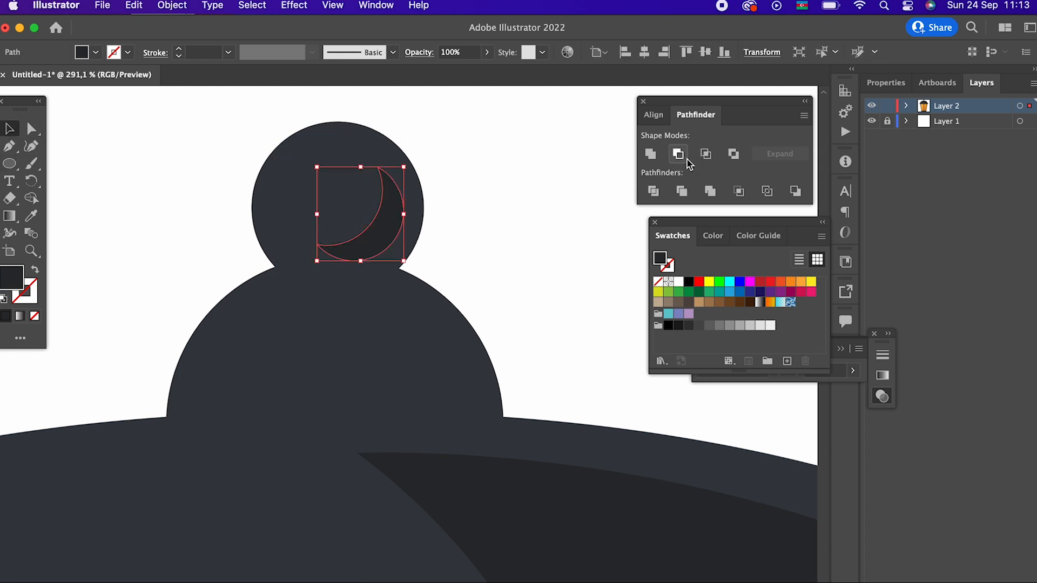
click(516, 260)
- Draw a dark shadow with a curved outer edge along the right side of the knob's dome-shaped base using the Pen tool
drag(531, 345, 38, 346)
drag(639, 302, 343, 325)
scroll(343, 325, up, 5)
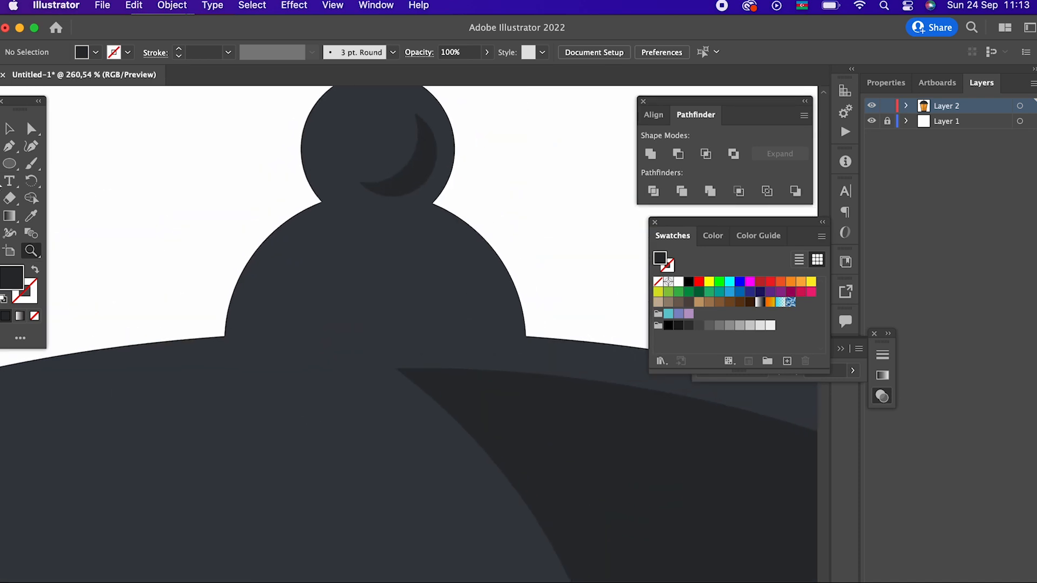
key(p)
click(409, 220)
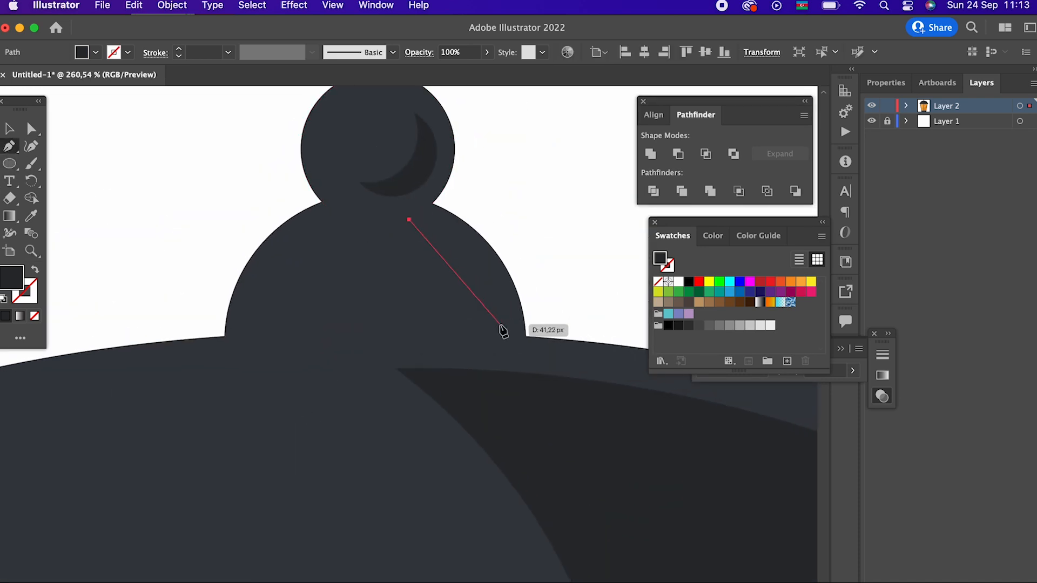
drag(500, 330, 513, 431)
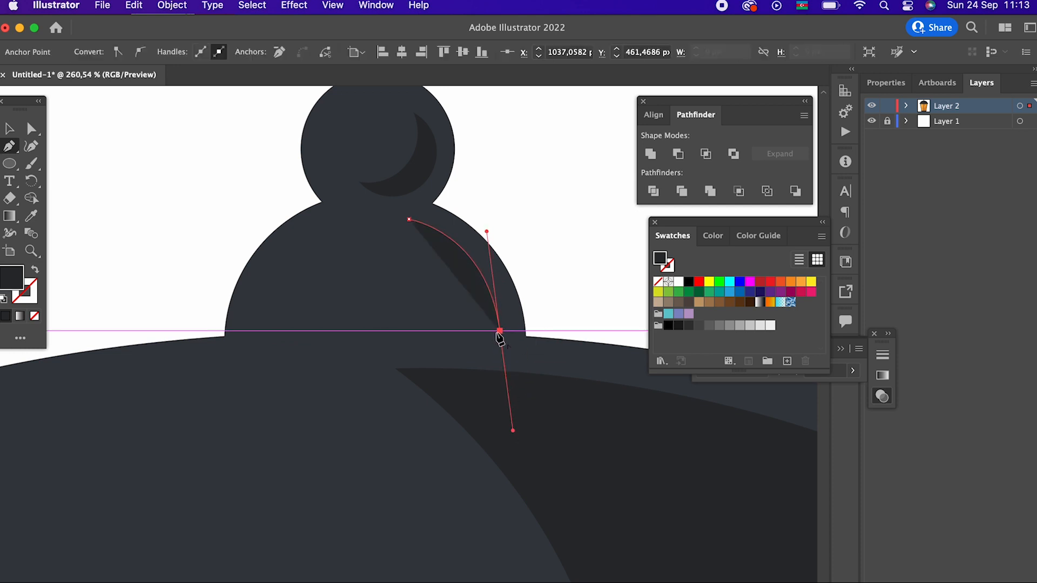
click(427, 328)
drag(409, 220, 148, 255)
key(z)
drag(424, 276, 289, 331)
click(146, 176)
- Draw a small flat ellipse on the dome's upper left and fill it with a slightly lighter shade of the dark grey
key(z)
drag(233, 207, 111, 268)
drag(323, 316, 322, 321)
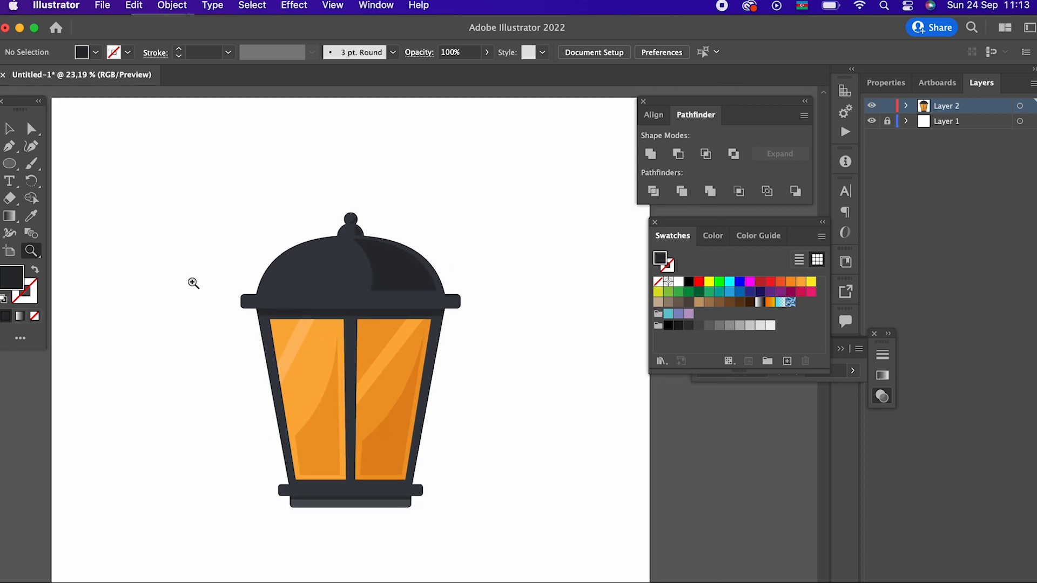
click(9, 133)
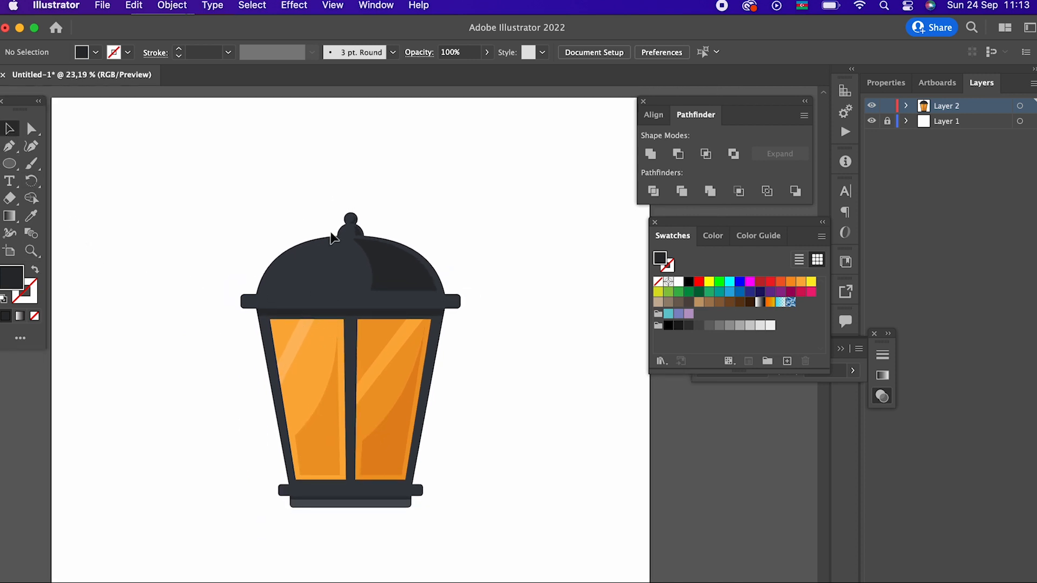
drag(211, 190, 423, 212)
key(z)
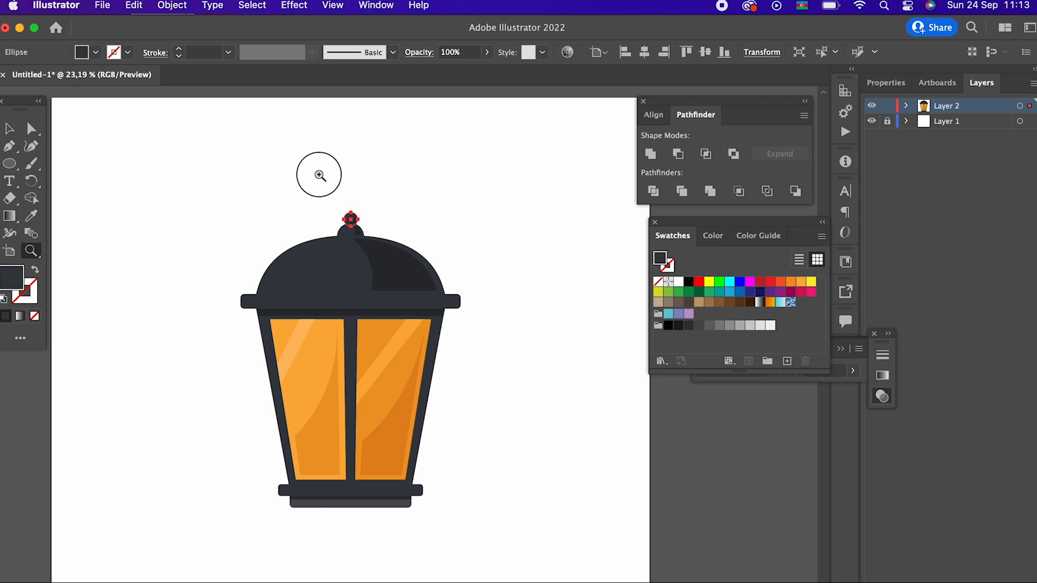
click(322, 174)
click(9, 163)
drag(284, 341, 335, 361)
double_click(11, 277)
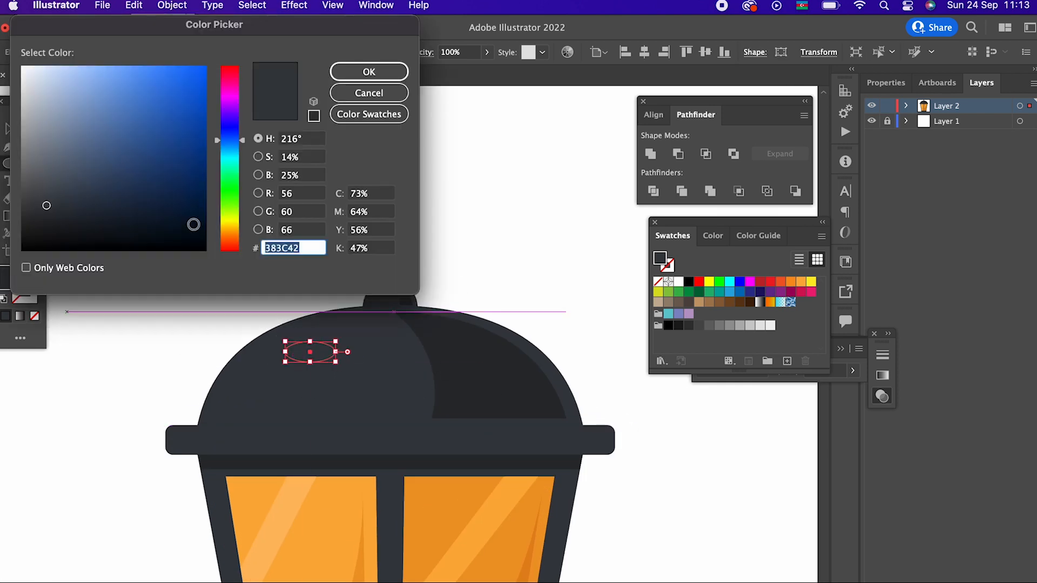
click(43, 189)
click(336, 69)
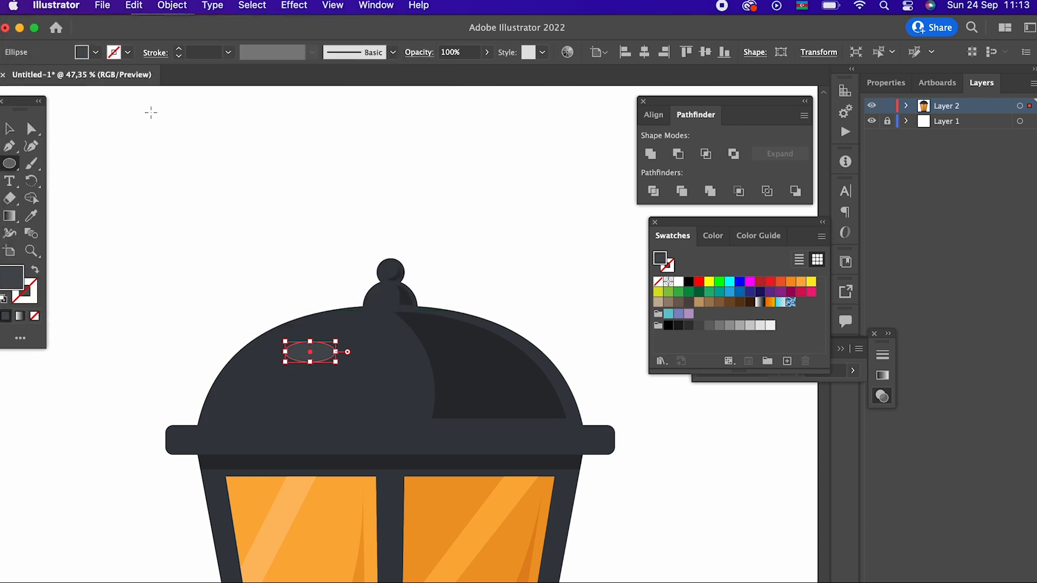
- Rotate the dome's highlight ellipse so it slants along the dome's left curve, then deselect it
click(12, 129)
click(178, 183)
click(328, 358)
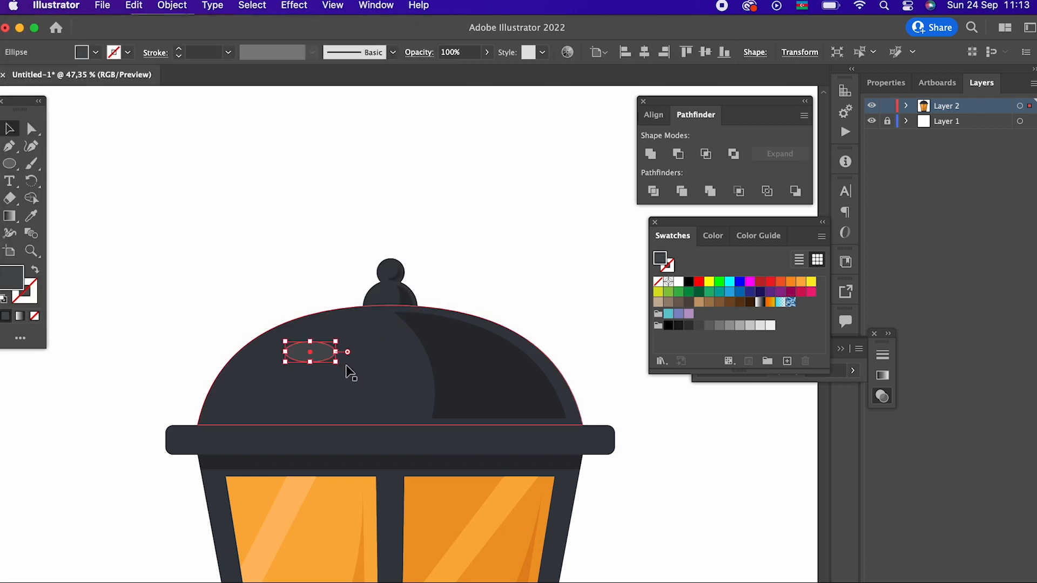
drag(344, 369, 281, 353)
click(276, 231)
click(293, 204)
key(z)
drag(344, 211, 427, 216)
drag(373, 306, 86, 324)
drag(306, 343, 269, 271)
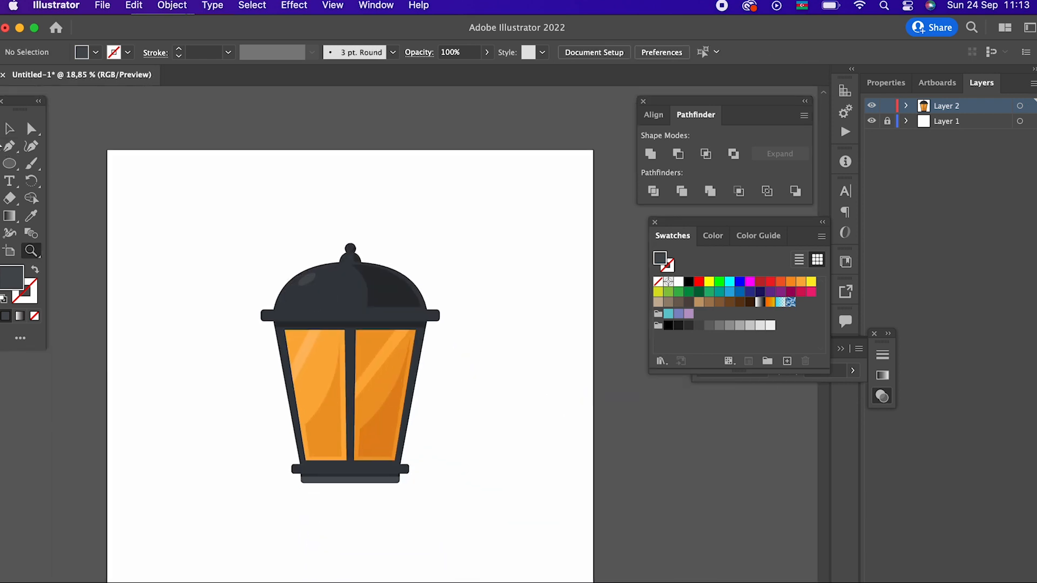
- Group all parts of the lantern and centre the group on the artboard
key(z)
drag(301, 513, 394, 500)
click(9, 130)
drag(146, 135, 532, 574)
click(172, 6)
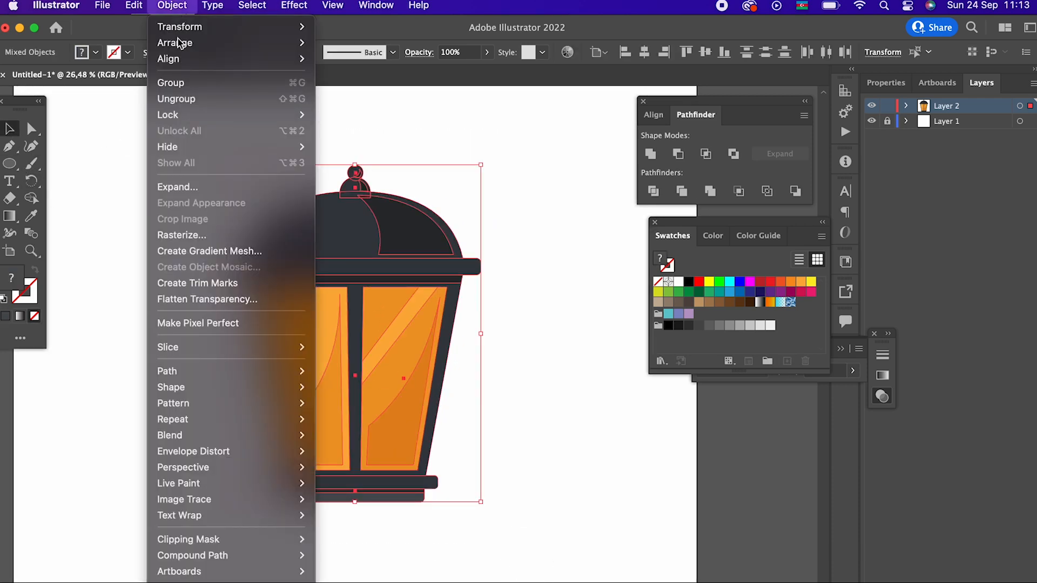
click(187, 96)
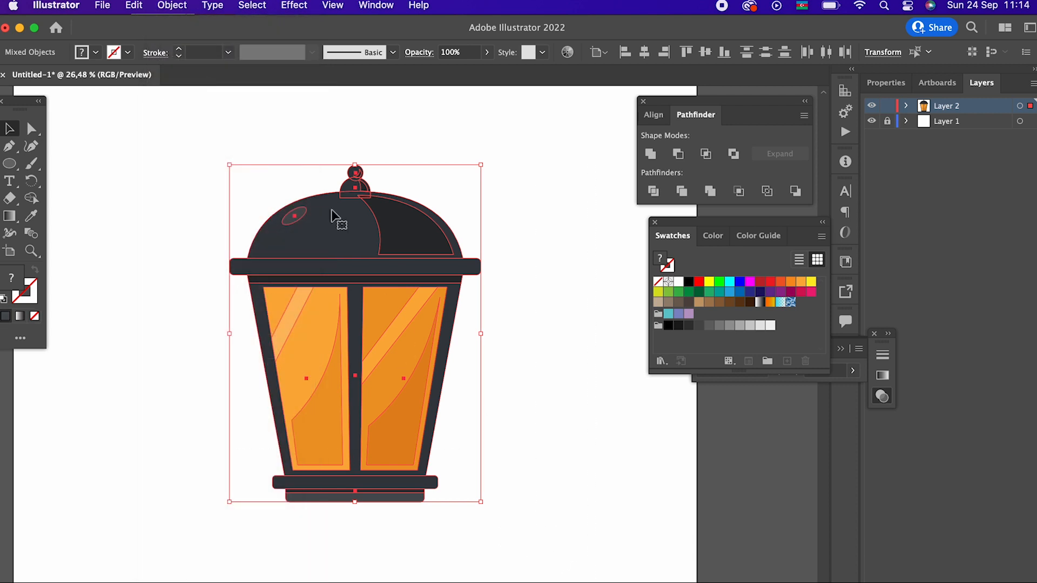
click(176, 7)
click(167, 84)
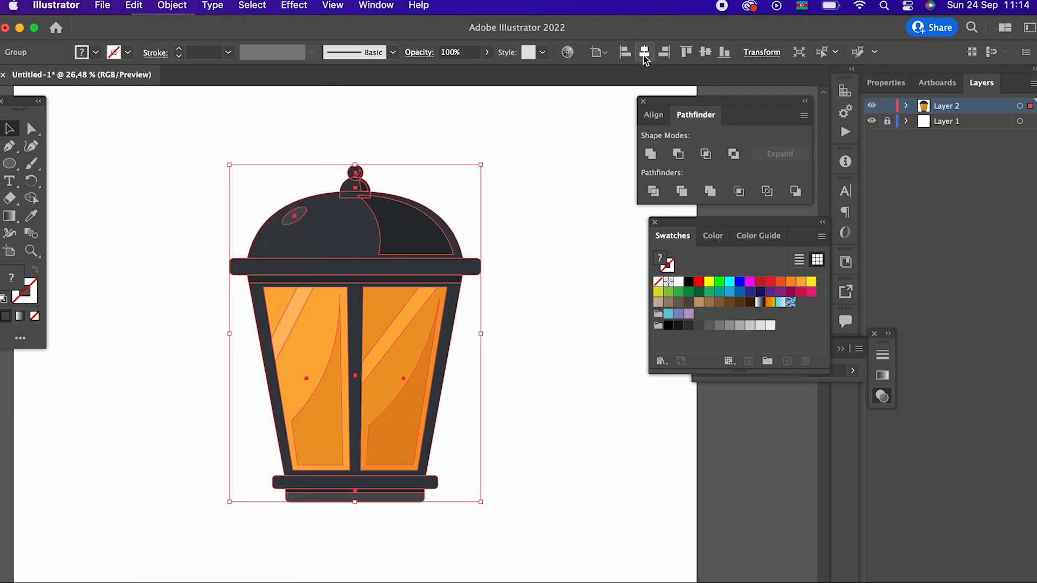
click(713, 56)
click(560, 392)
- Scale the grouped lantern down proportionally and place it near the upper edge of the artboard
scroll(588, 488, up, 3)
scroll(588, 488, left, 2)
drag(492, 509, 513, 401)
drag(540, 516, 489, 446)
click(468, 436)
drag(471, 377, 473, 371)
click(550, 443)
drag(431, 414, 431, 331)
click(516, 408)
drag(512, 485, 527, 417)
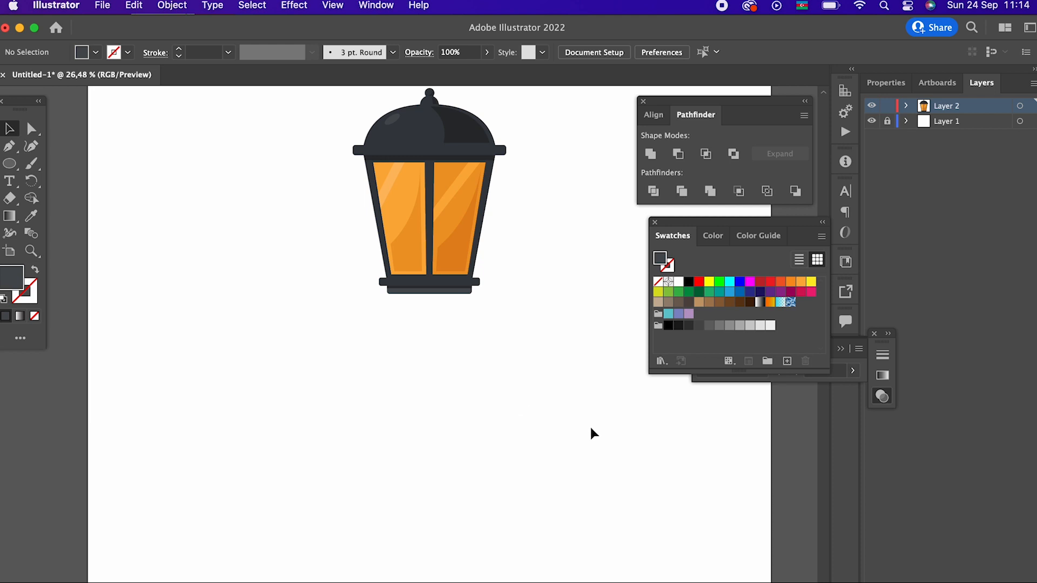
- Shrink the lantern further and centre it horizontally on the artboard
key(z)
drag(524, 375, 328, 393)
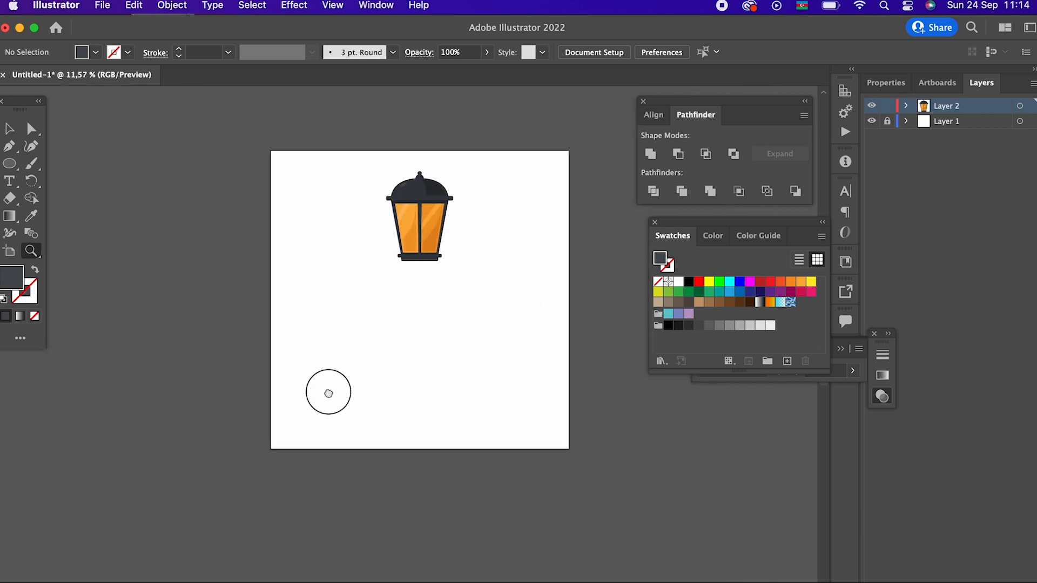
drag(486, 216, 531, 257)
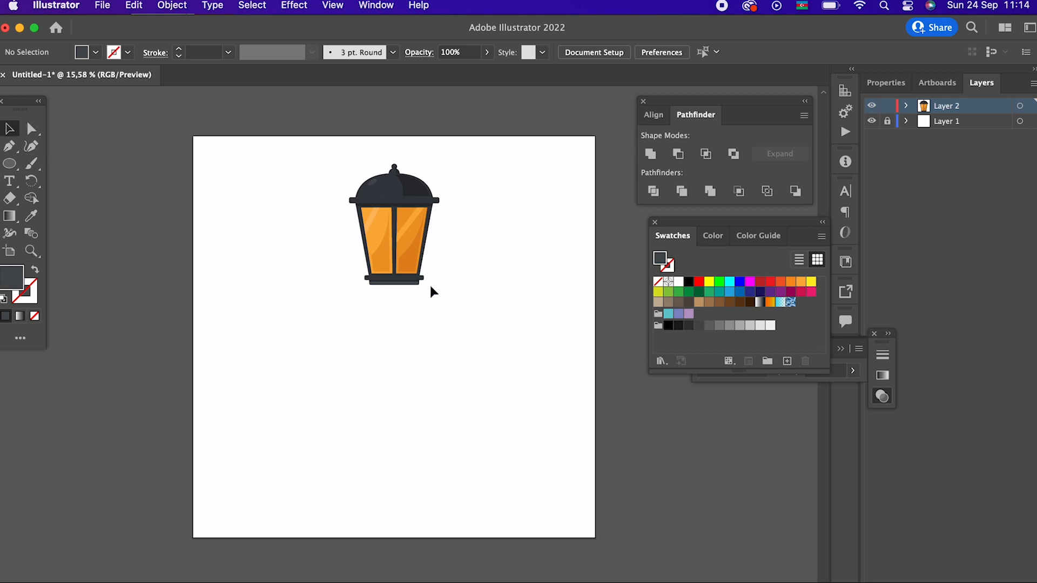
click(425, 281)
drag(440, 286, 387, 233)
click(432, 256)
click(476, 328)
click(413, 208)
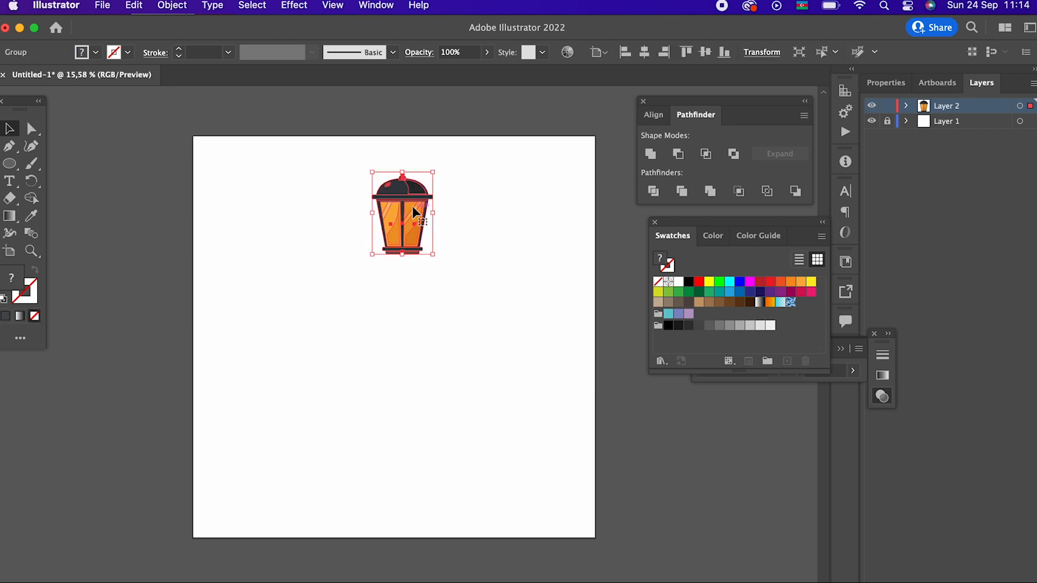
click(652, 52)
click(475, 313)
- Draw a tall, narrow dark grey rectangle as the pole, running down from the centre of the lantern's base
drag(10, 164, 81, 162)
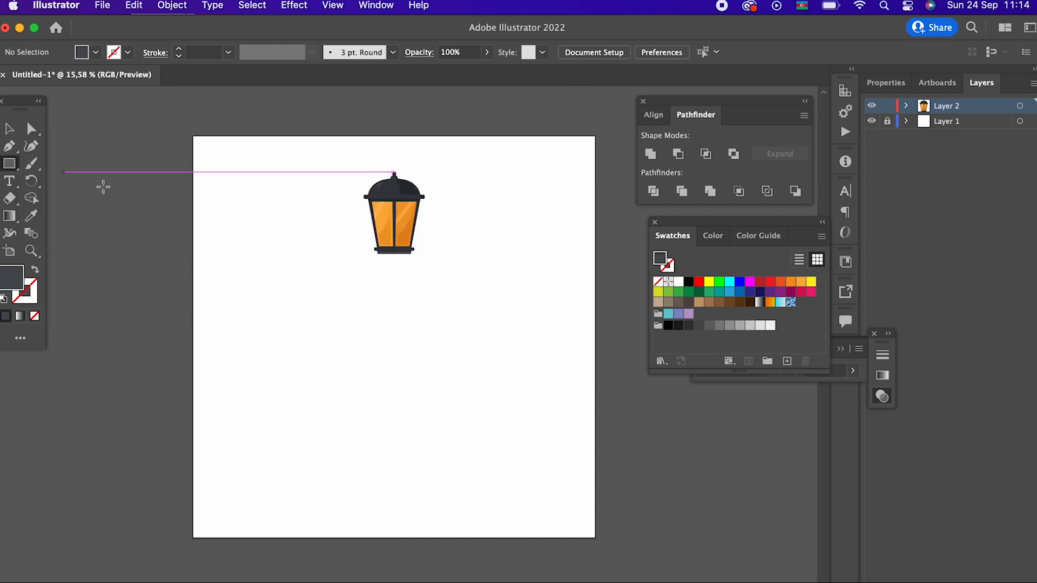
mouse_move(386, 252)
mouse_down()
mouse_move(382, 422)
mouse_move(406, 515)
mouse_up()
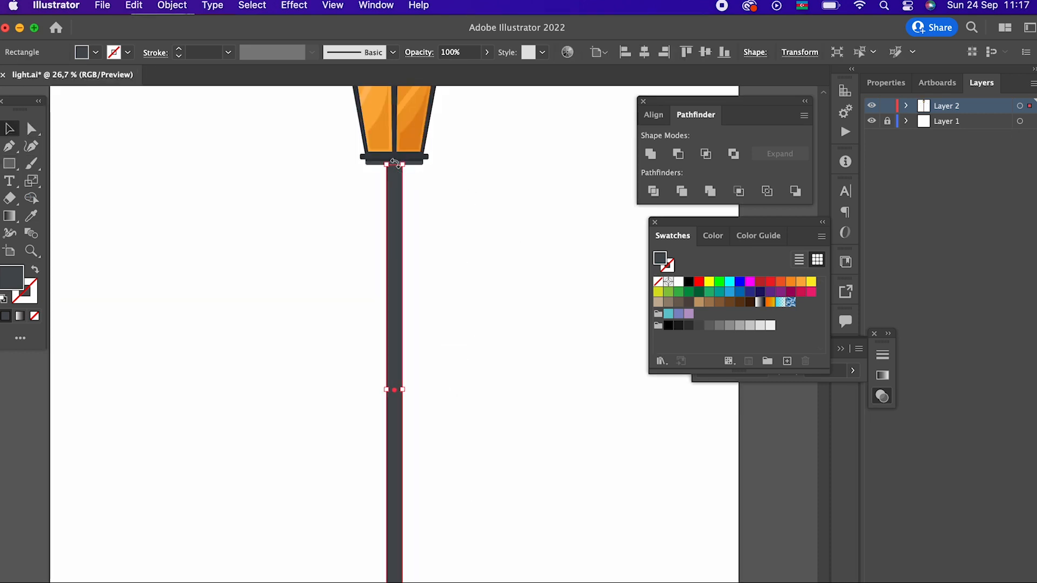
key(z)
drag(461, 319, 463, 387)
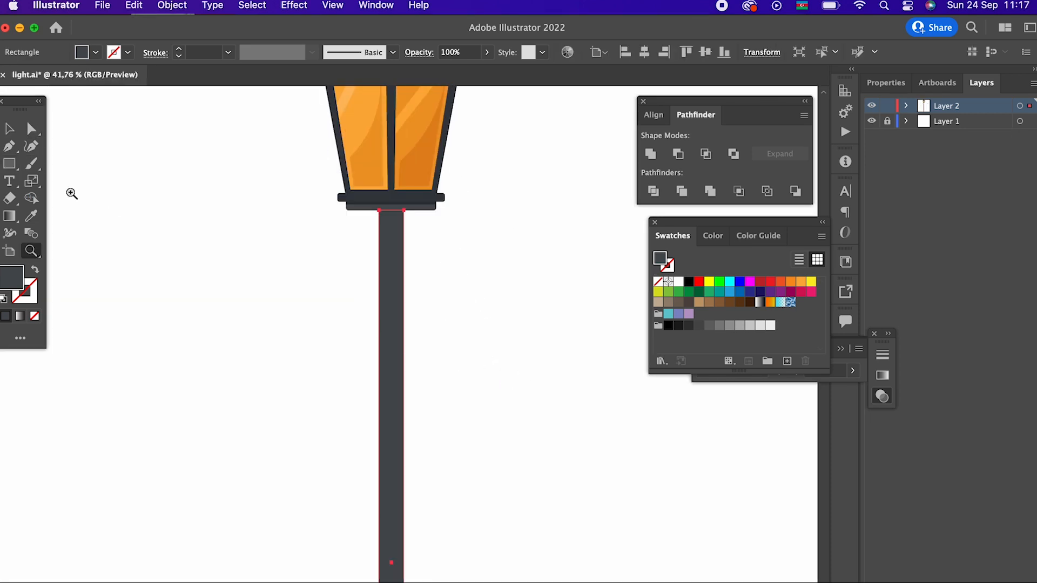
- Create a wider, shorter dark grey rectangle over the lower part of the pole, centred on it
click(17, 126)
mouse_move(410, 565)
mouse_down()
mouse_move(406, 557)
mouse_move(413, 562)
mouse_up()
drag(392, 209, 406, 530)
key(space)
drag(459, 575, 415, 306)
key(z)
key(space)
drag(440, 220, 394, 545)
key(space)
key(v)
- Fit both pole sections against the lantern's underside and shorten them together from the bottom end
key(space)
drag(461, 558, 470, 486)
key(space)
drag(404, 471, 403, 182)
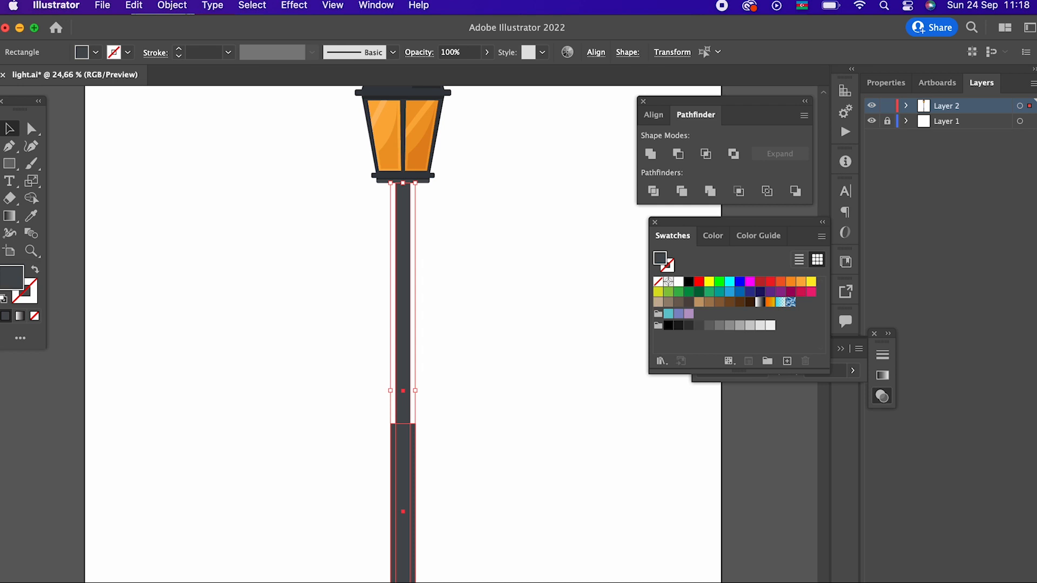
drag(403, 582, 403, 530)
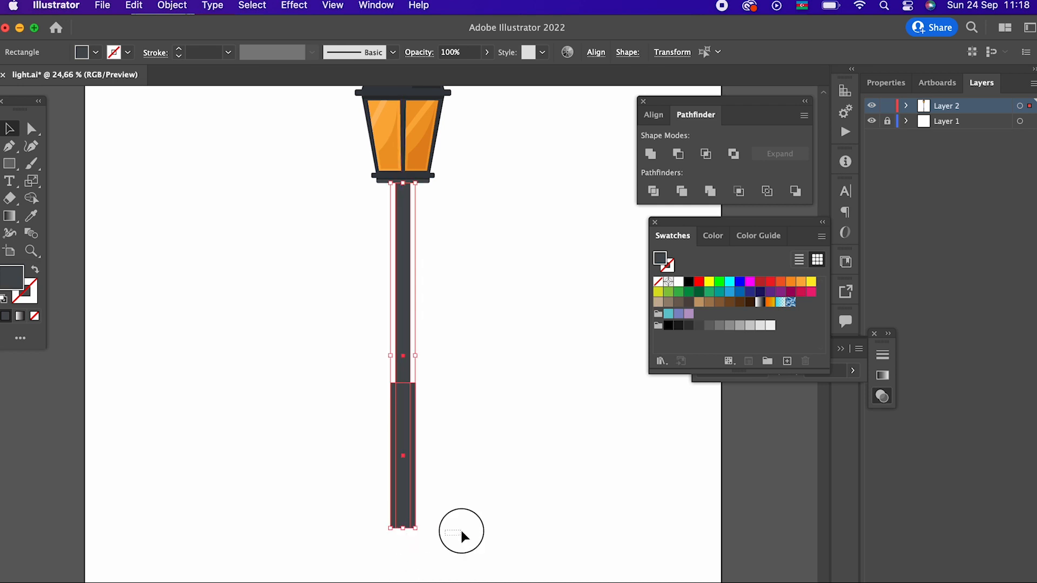
click(462, 532)
key(space)
drag(466, 513, 467, 568)
- Taper both pole sections together with a perspective distortion that widens them towards the bottom
click(407, 527)
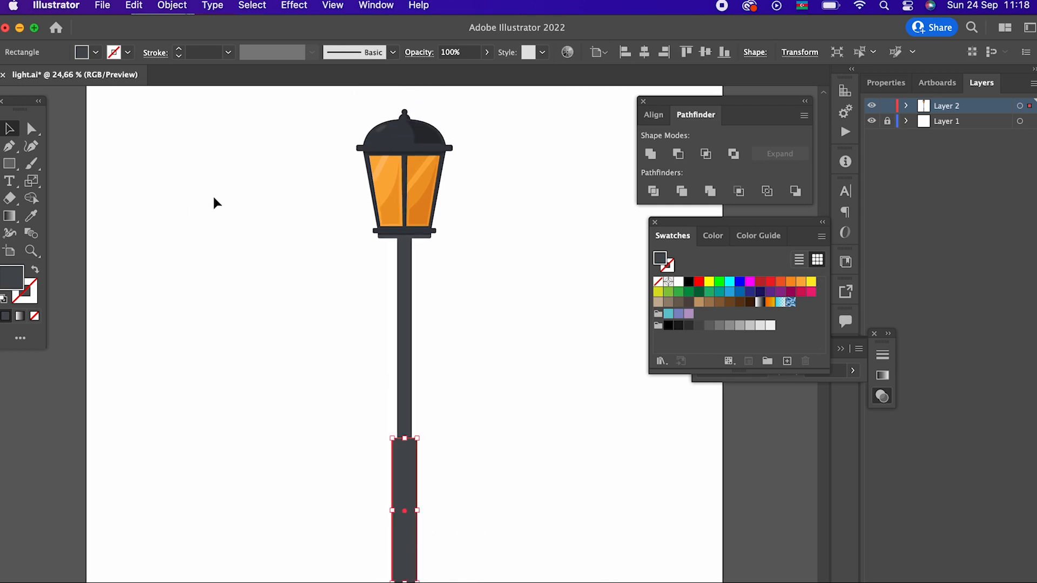
key(e)
click(18, 132)
drag(282, 398, 454, 546)
key(e)
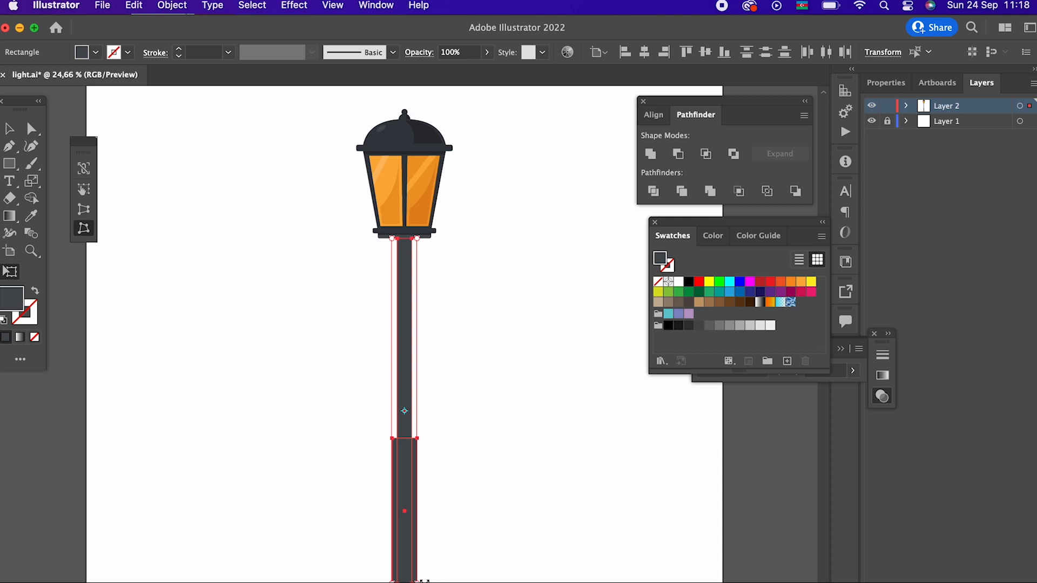
drag(417, 581, 426, 582)
- Lower the top edge of the pole's wider lower section by moving its two upper anchor points down
click(35, 145)
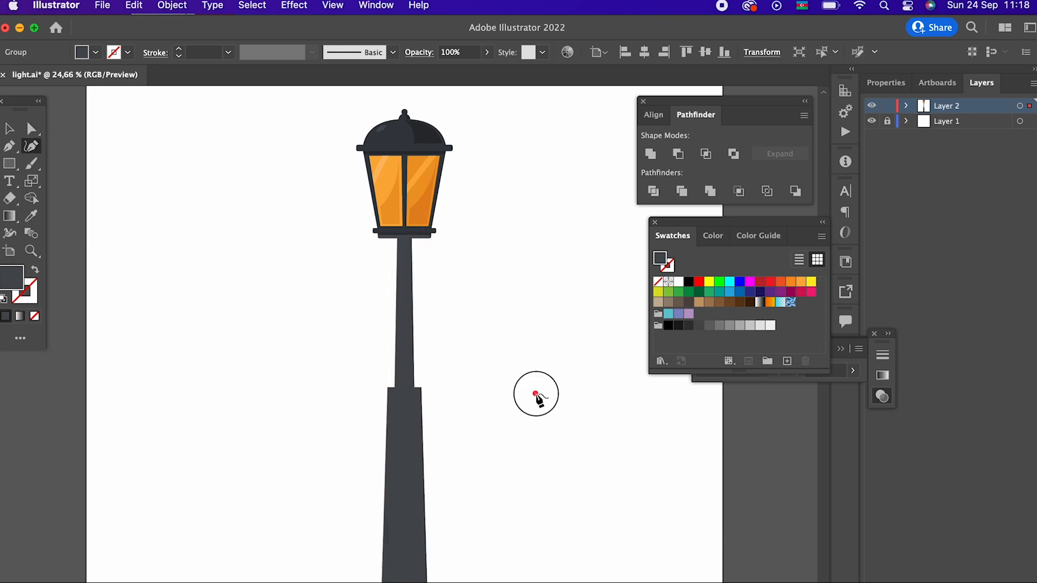
key(super+z)
click(30, 128)
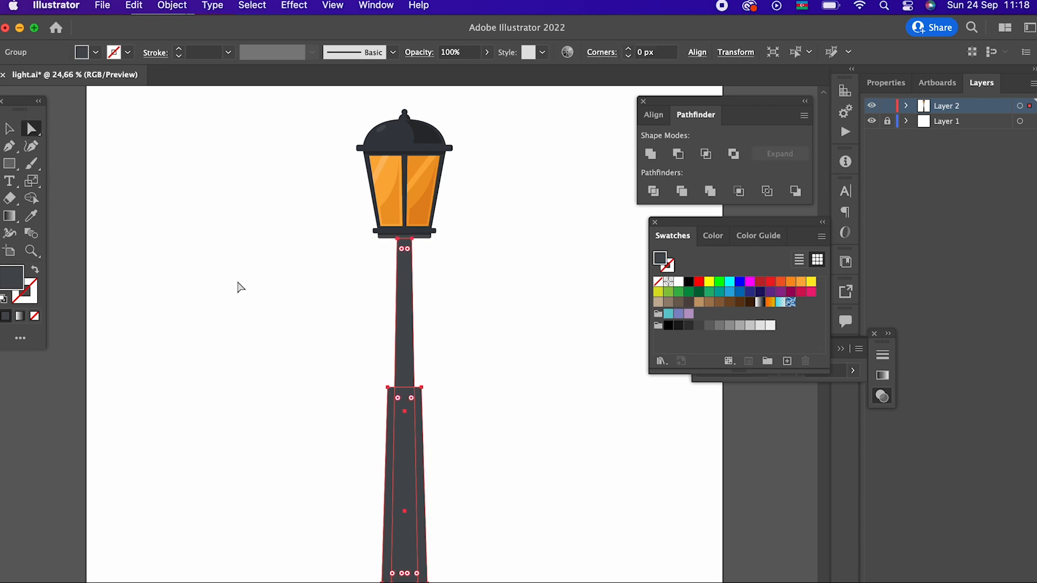
click(447, 405)
click(388, 389)
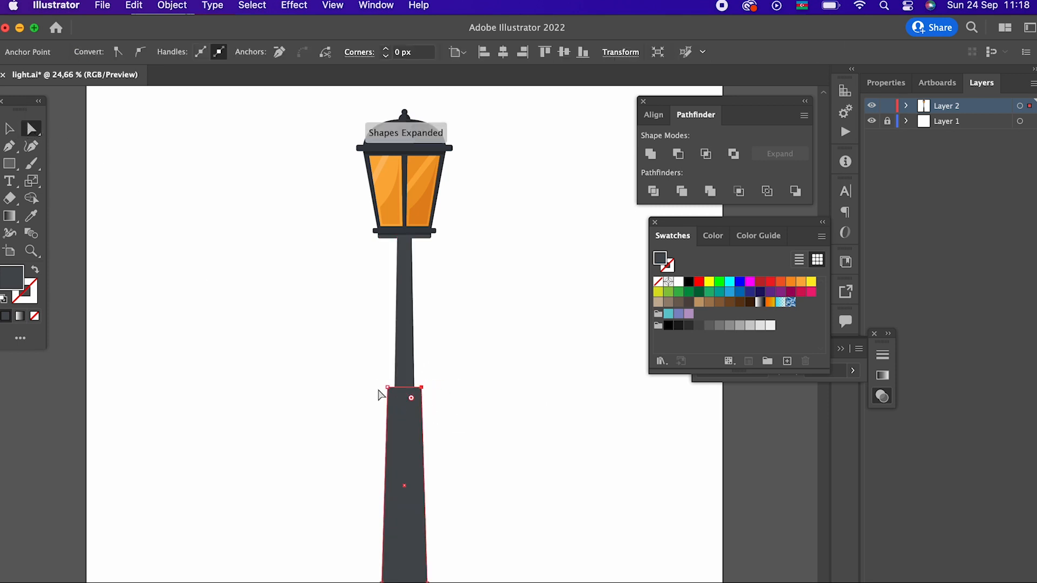
drag(387, 393, 393, 465)
click(495, 363)
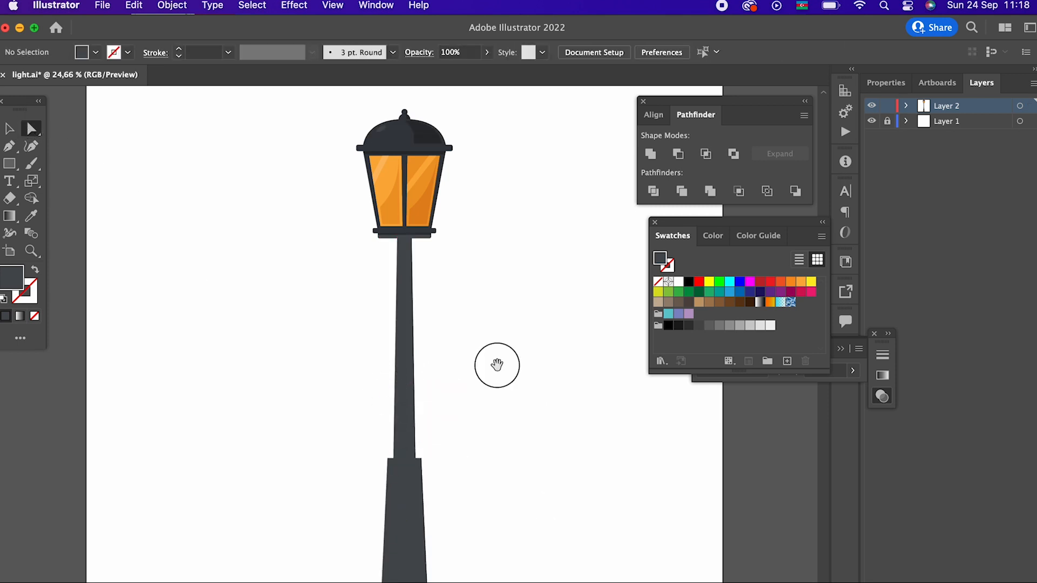
scroll(496, 389, up, 2)
scroll(496, 421, down, 3)
scroll(496, 421, right, 1)
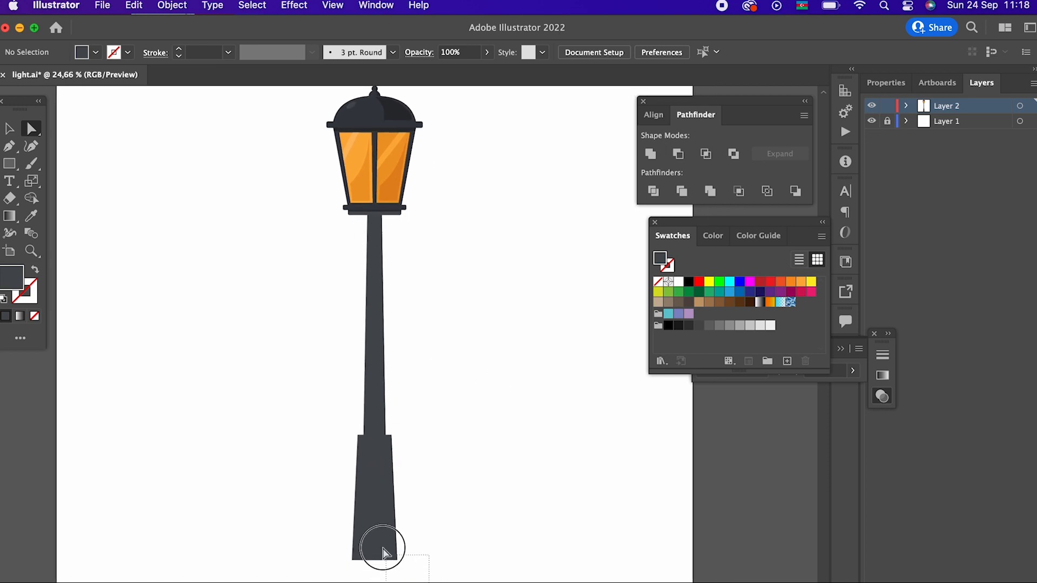
drag(384, 552, 383, 552)
drag(440, 575, 376, 517)
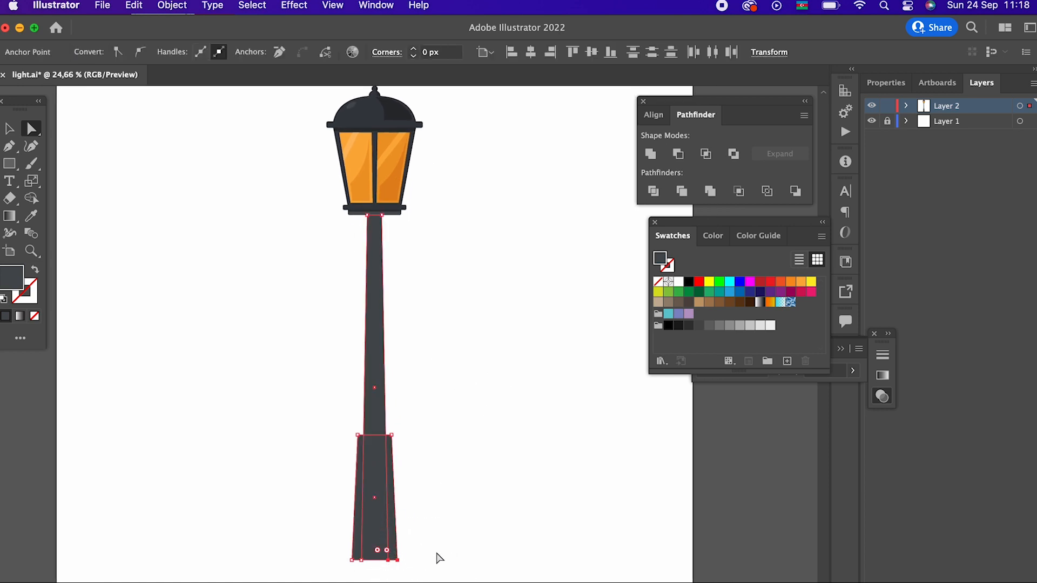
click(490, 469)
drag(492, 465, 497, 489)
- Examine the joint between the top of the pole and the lantern's base
drag(449, 444, 484, 459)
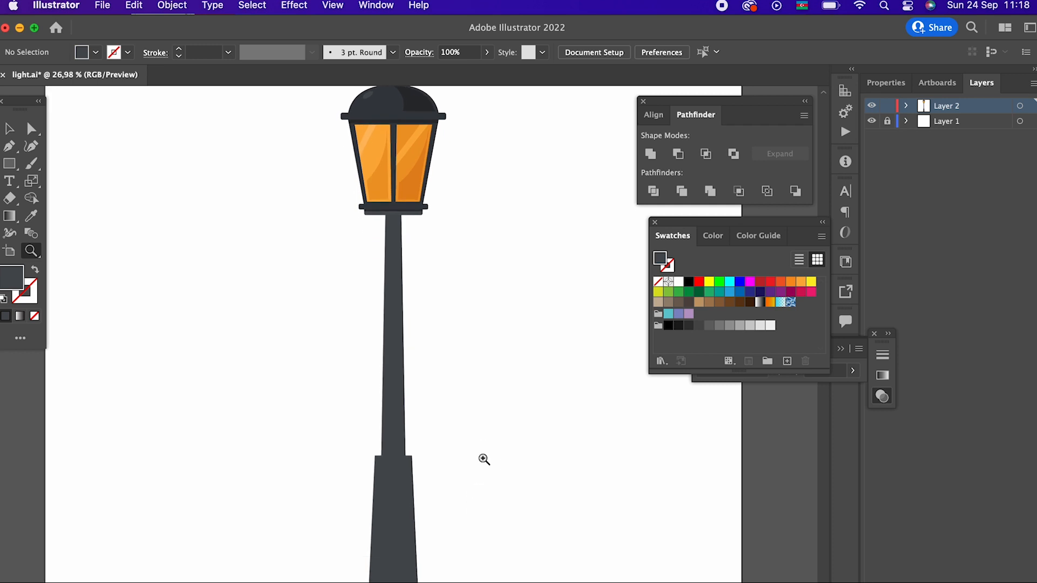
drag(365, 313, 453, 351)
drag(438, 399, 384, 551)
drag(390, 359, 535, 457)
drag(359, 323, 219, 332)
mouse_move(303, 487)
mouse_down()
mouse_move(285, 301)
mouse_move(283, 483)
mouse_up()
drag(310, 328, 562, 390)
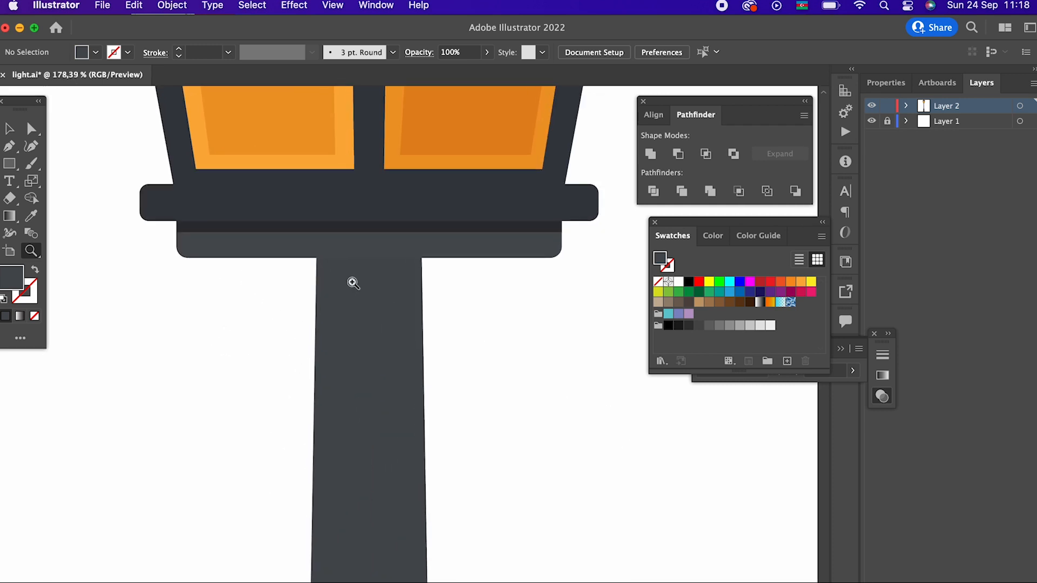
- Draw a closed four-sided shape about 46 px wide and 38 px tall over the top of the pole, following its sides
click(316, 258)
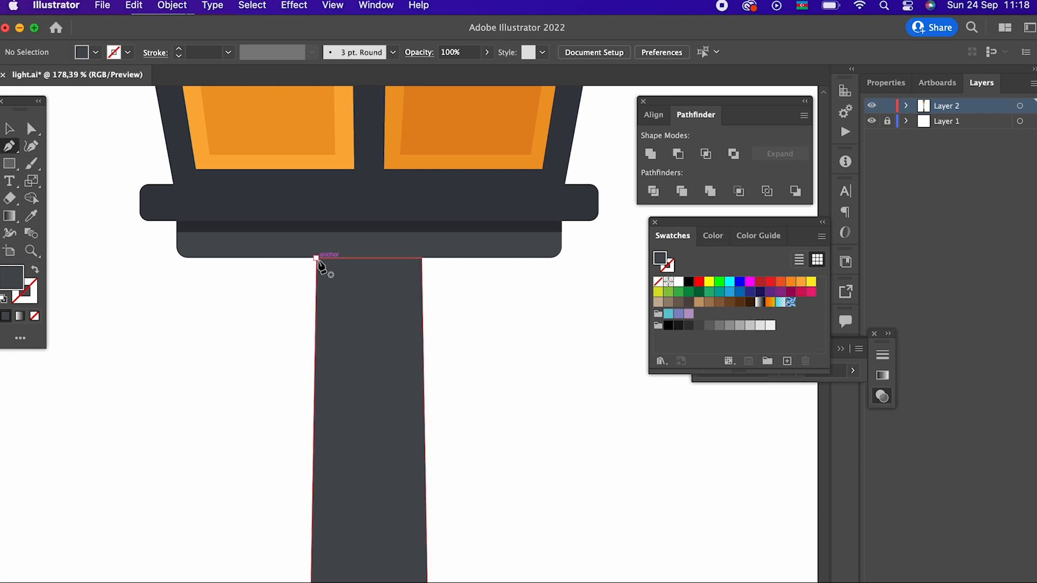
click(422, 259)
click(423, 344)
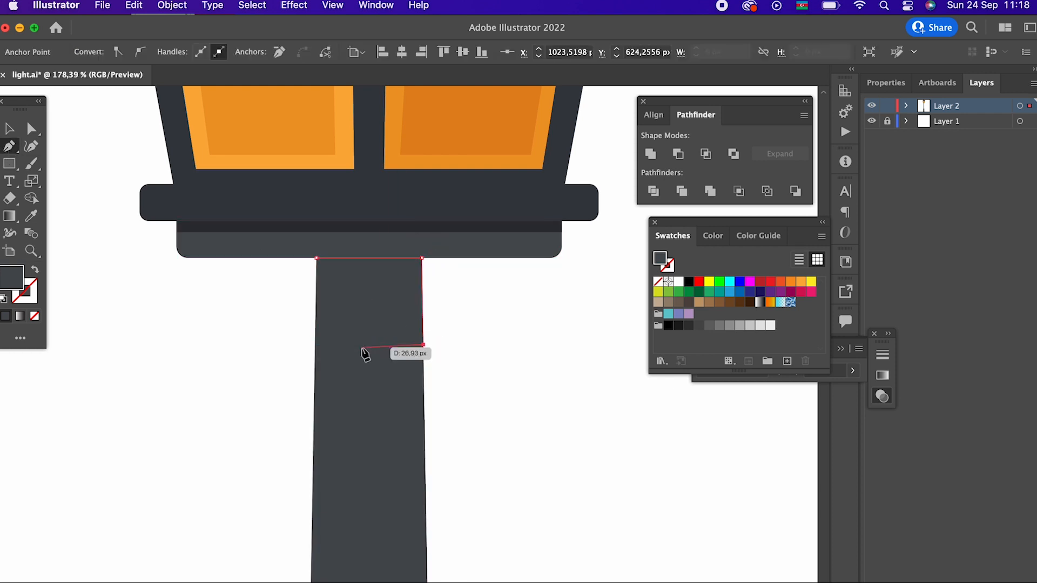
click(315, 344)
click(317, 258)
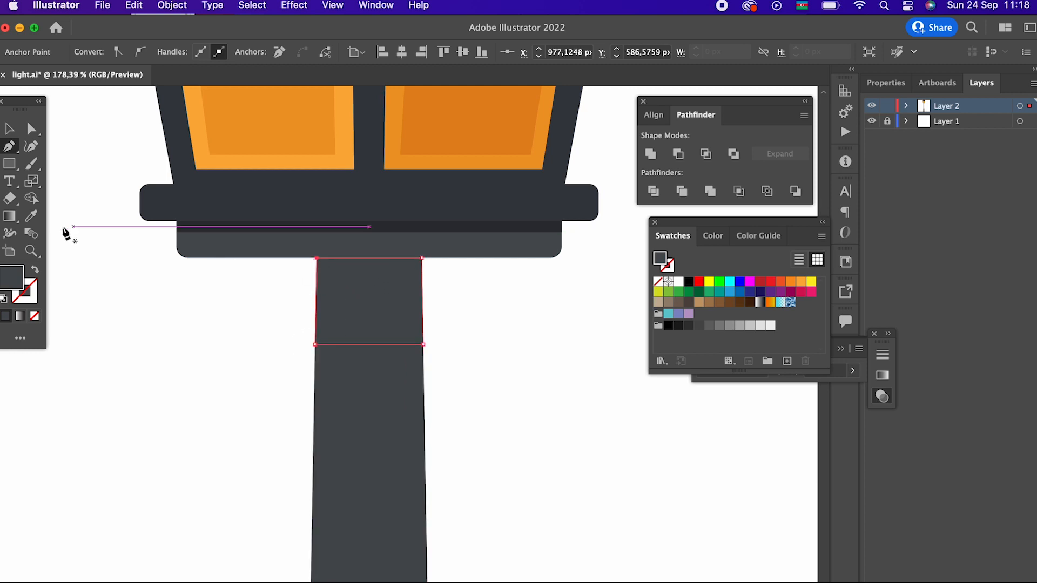
- Fill the four-sided patch with the dark colour sampled from the lantern's lower rail
click(33, 217)
click(274, 204)
key(z)
drag(472, 290, 41, 401)
drag(499, 302, 721, 386)
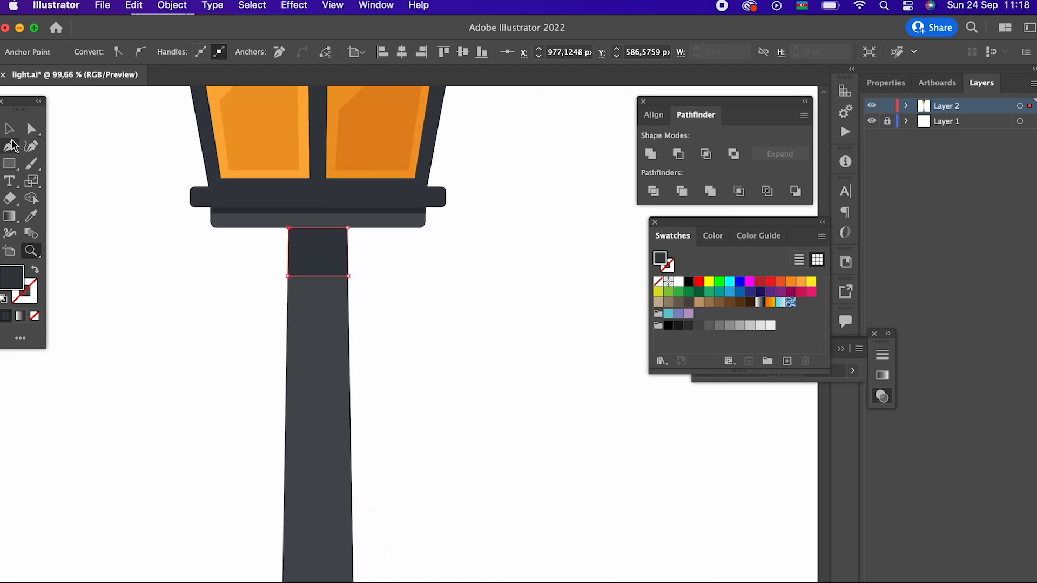
click(9, 128)
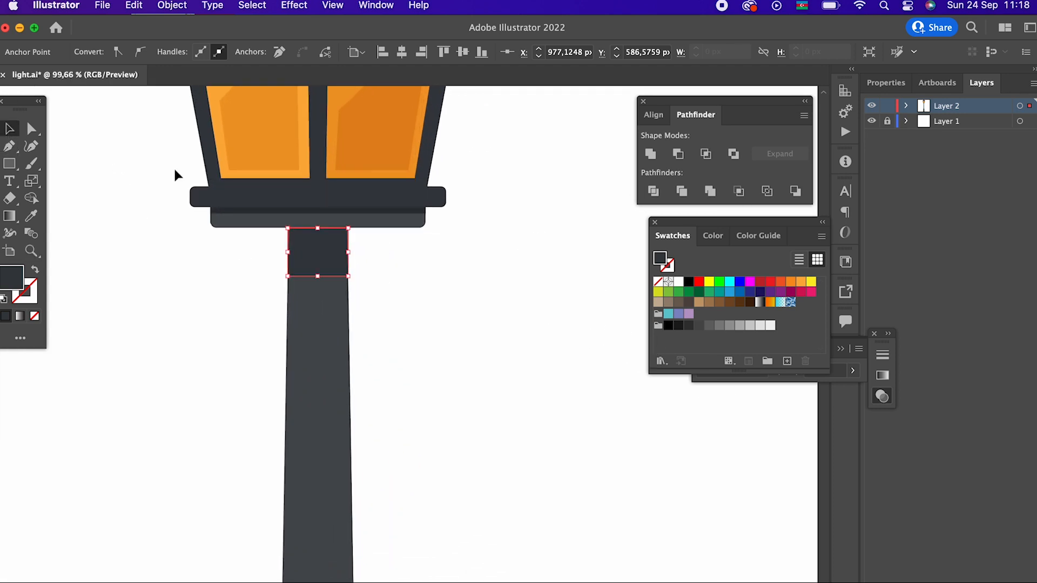
click(442, 341)
- Draw an open curling scroll path with the Pen tool beside the upper pole, from an inner hook down to a lower tail
key(z)
drag(384, 257, 407, 267)
click(12, 147)
click(407, 293)
drag(392, 319, 424, 334)
drag(394, 229, 332, 255)
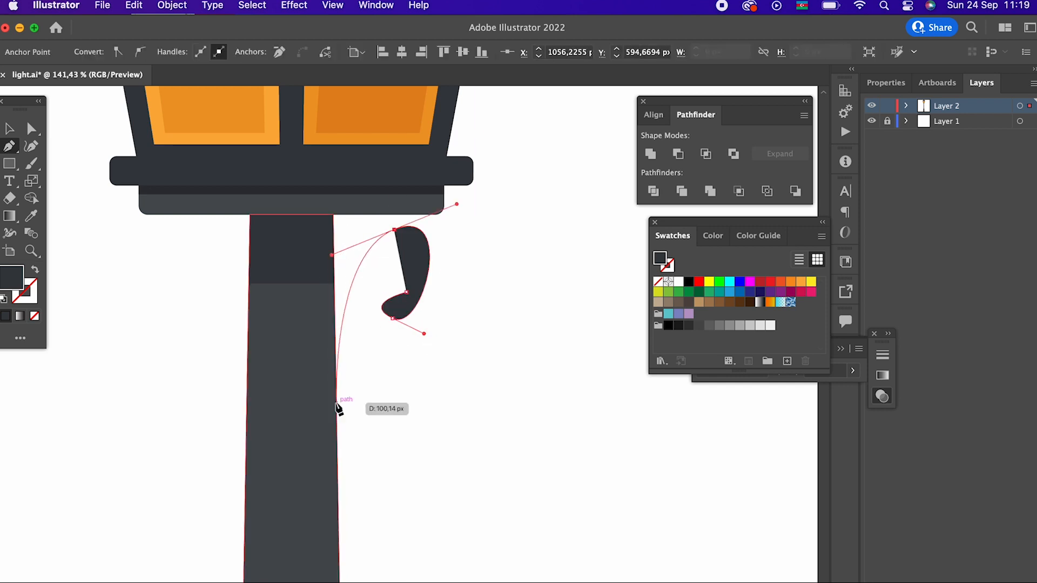
drag(367, 419, 406, 484)
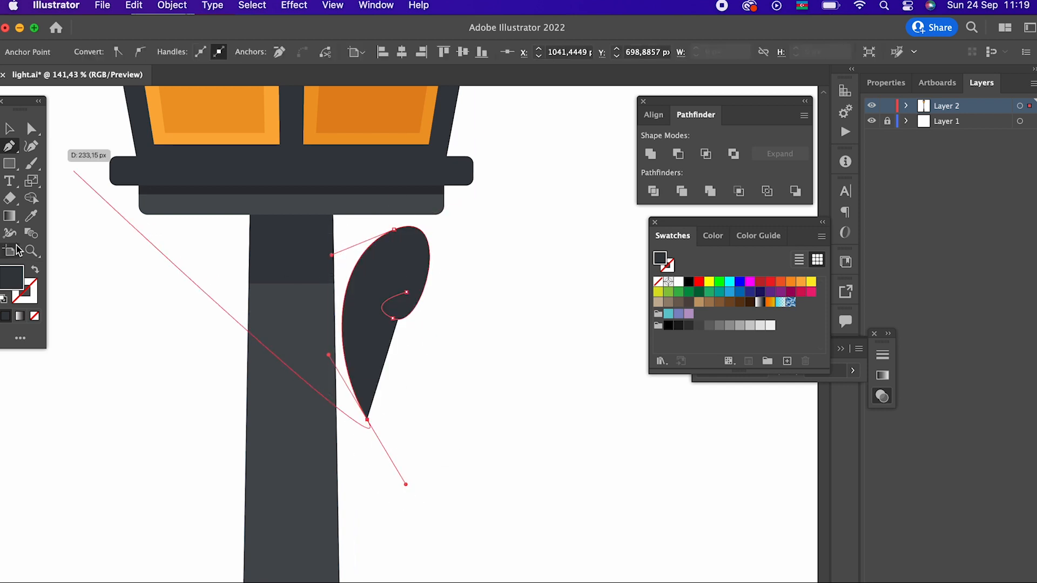
- Swap the scroll's dark fill to its stroke, set the stroke weight to 8 pt and give it round caps
click(35, 270)
click(10, 128)
drag(469, 359, 352, 234)
click(179, 49)
click(180, 55)
click(180, 55)
click(180, 55)
click(179, 55)
click(179, 55)
click(179, 49)
double_click(180, 49)
double_click(181, 50)
double_click(180, 50)
click(181, 50)
double_click(181, 50)
click(181, 50)
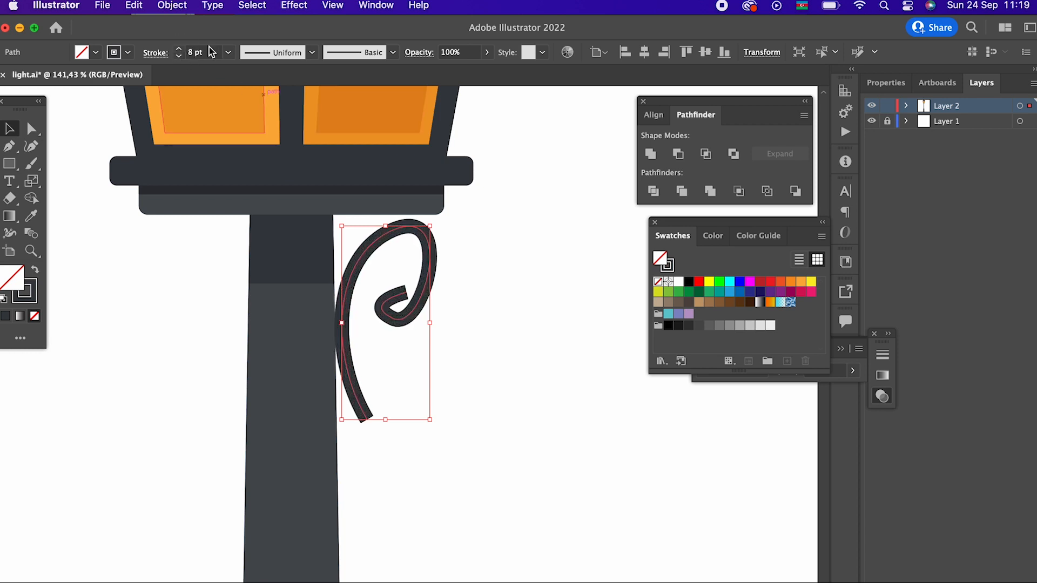
click(159, 55)
click(72, 89)
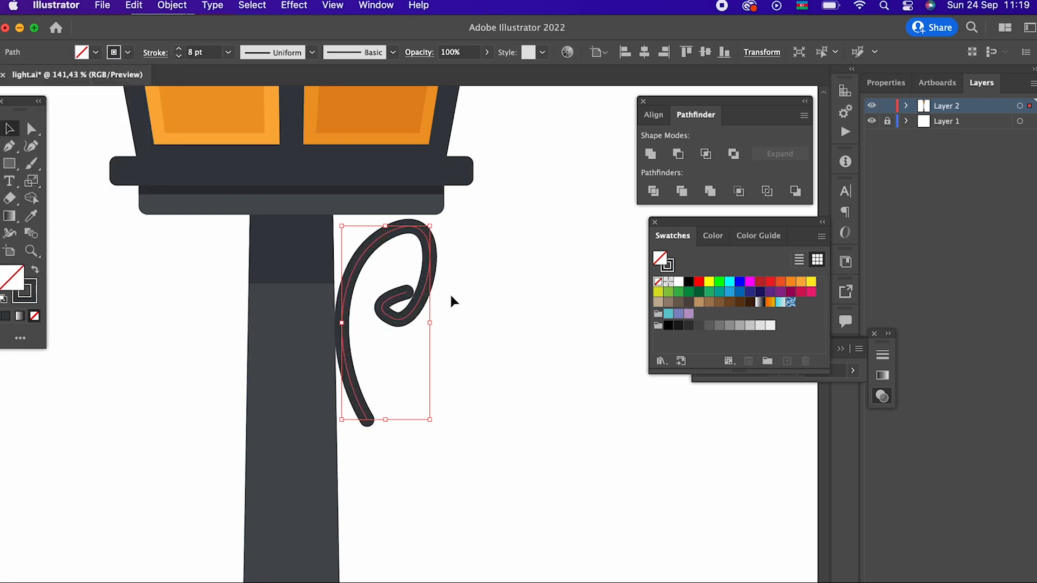
- Reshape the scroll with the Curvature tool into a smooth round spiral and pull its lower tail outward from the pole
click(32, 146)
drag(407, 292, 347, 266)
drag(387, 315, 440, 287)
key(super+z)
drag(419, 229, 381, 235)
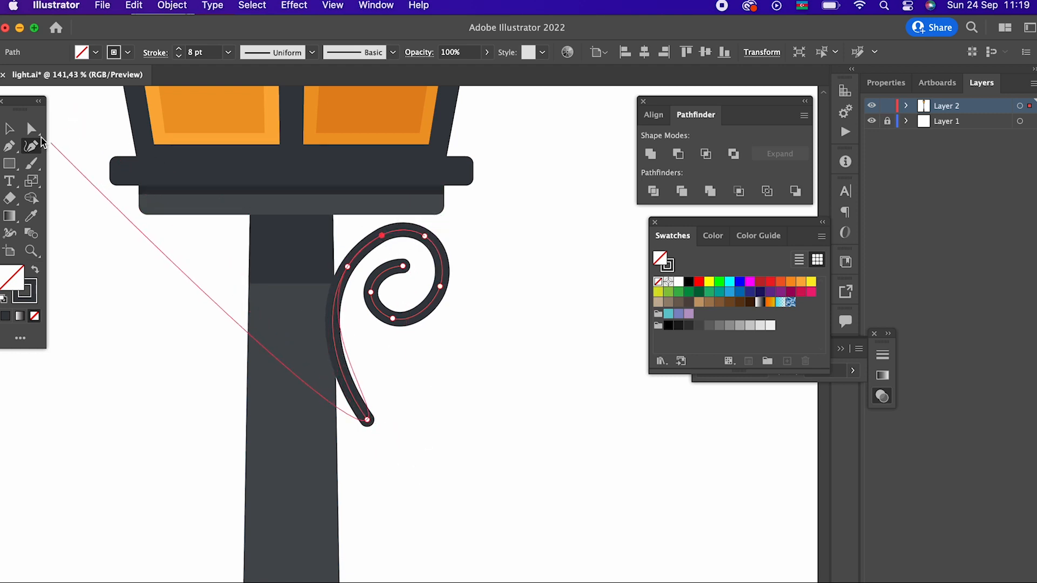
drag(403, 266, 411, 258)
drag(394, 320, 380, 277)
drag(382, 236, 429, 245)
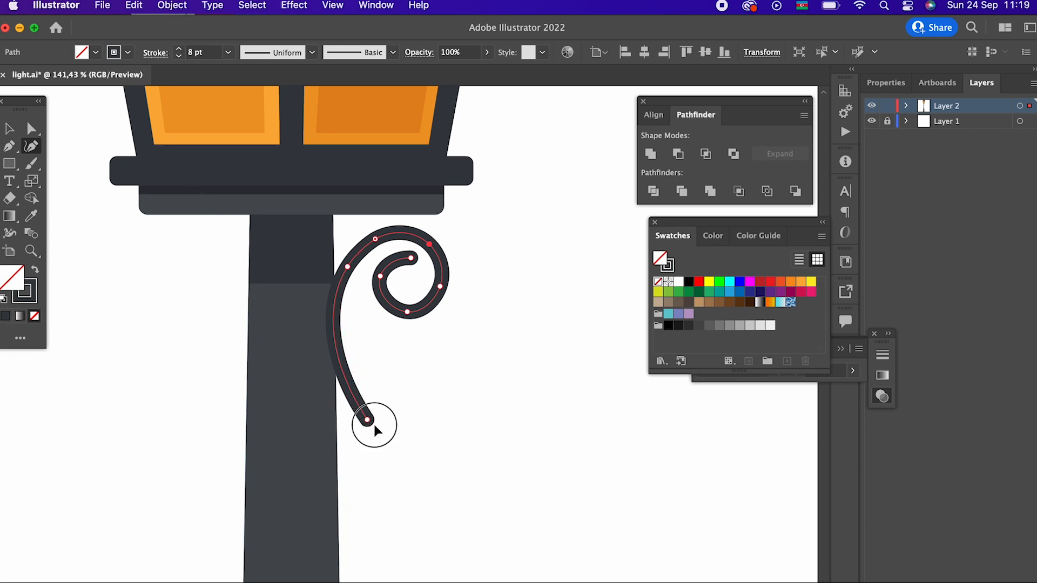
drag(374, 425, 399, 440)
- Expand the scroll's fill and stroke into a shape and fit it against the pole's side and the lantern's underside
click(10, 132)
drag(496, 378, 388, 218)
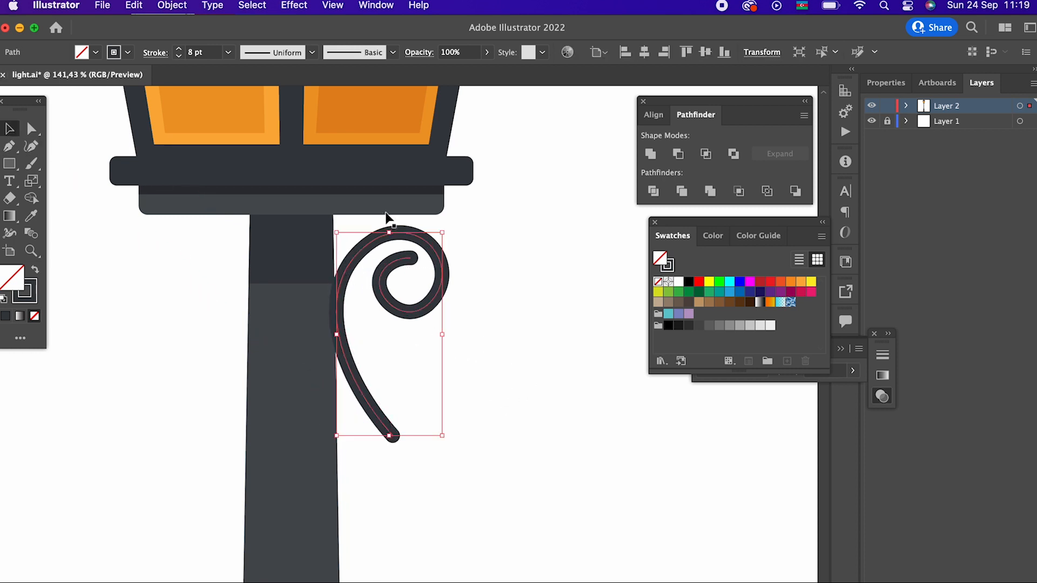
click(169, 6)
click(196, 182)
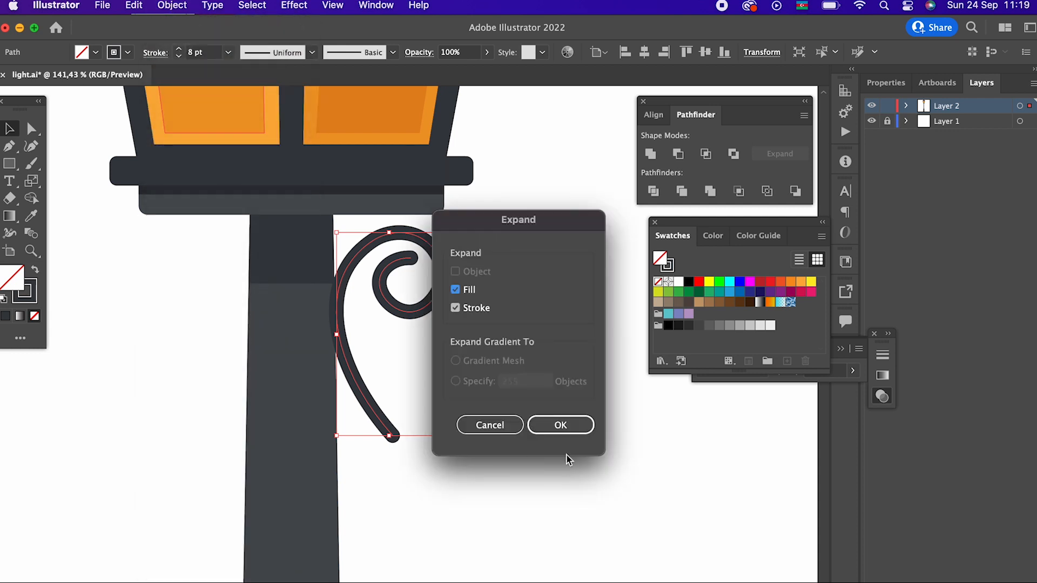
click(578, 428)
click(460, 333)
drag(434, 295, 440, 285)
- Try to scale the scroll down to about 54 by 101 px
drag(456, 434, 434, 400)
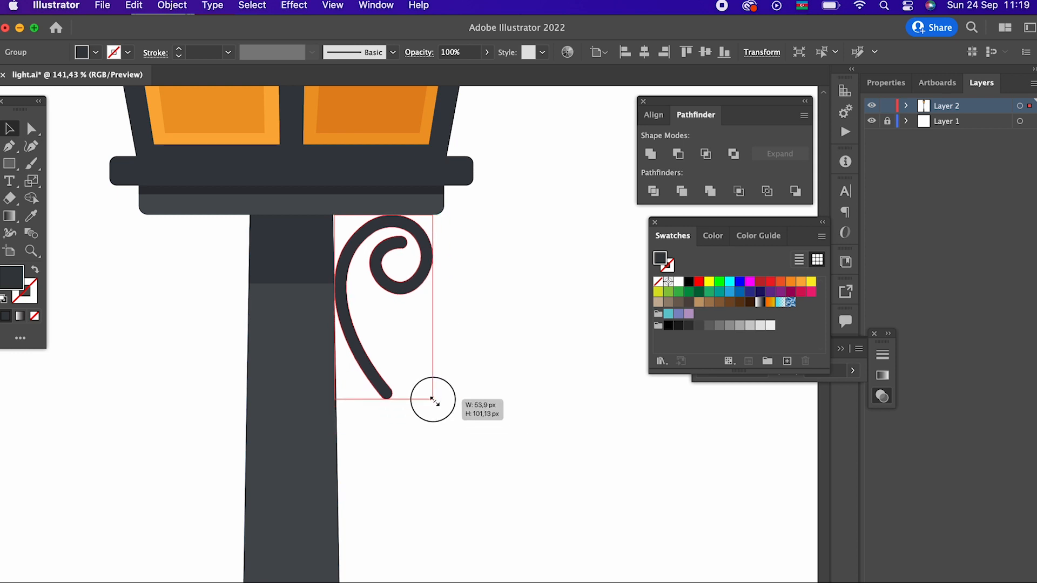
drag(434, 400, 433, 400)
click(532, 444)
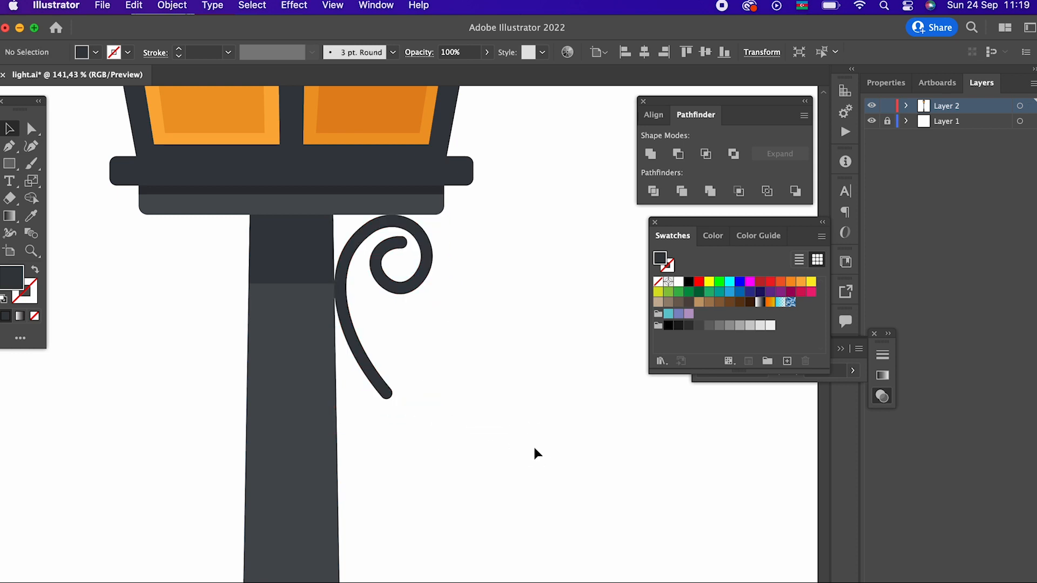
key(super+z)
click(488, 306)
- Create a horizontally mirrored copy of the scroll and place it against the opposite side of the pole
click(408, 296)
click(171, 6)
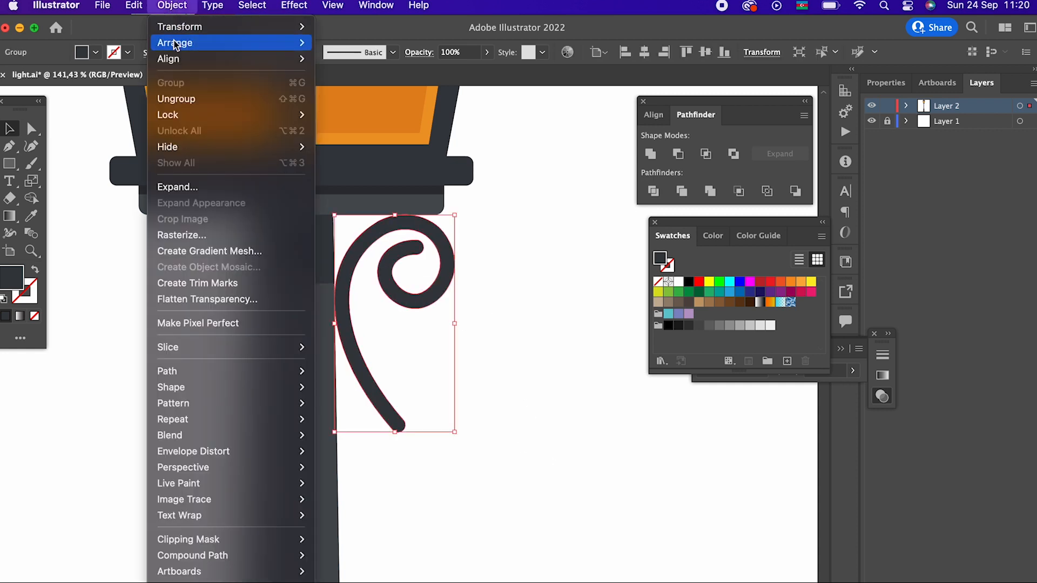
mouse_move(181, 27)
click(407, 86)
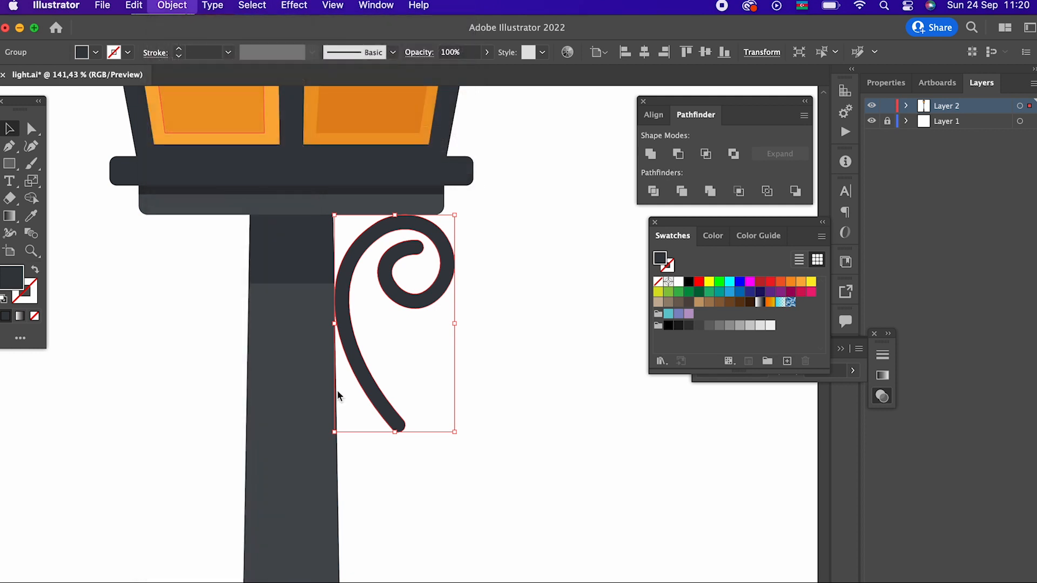
click(178, 472)
drag(443, 324, 236, 324)
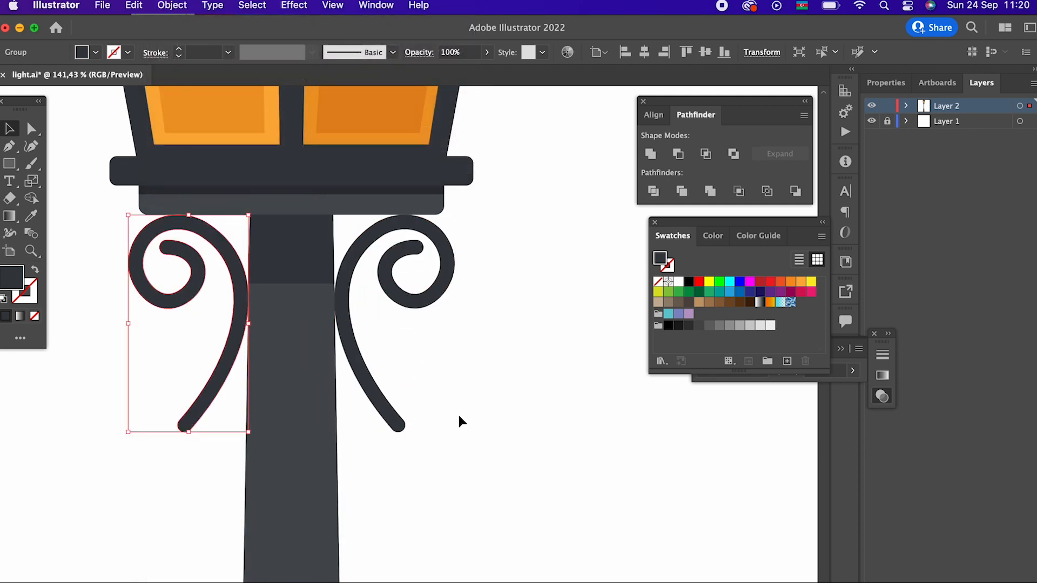
- Group the two scrolls
shift+click(385, 411)
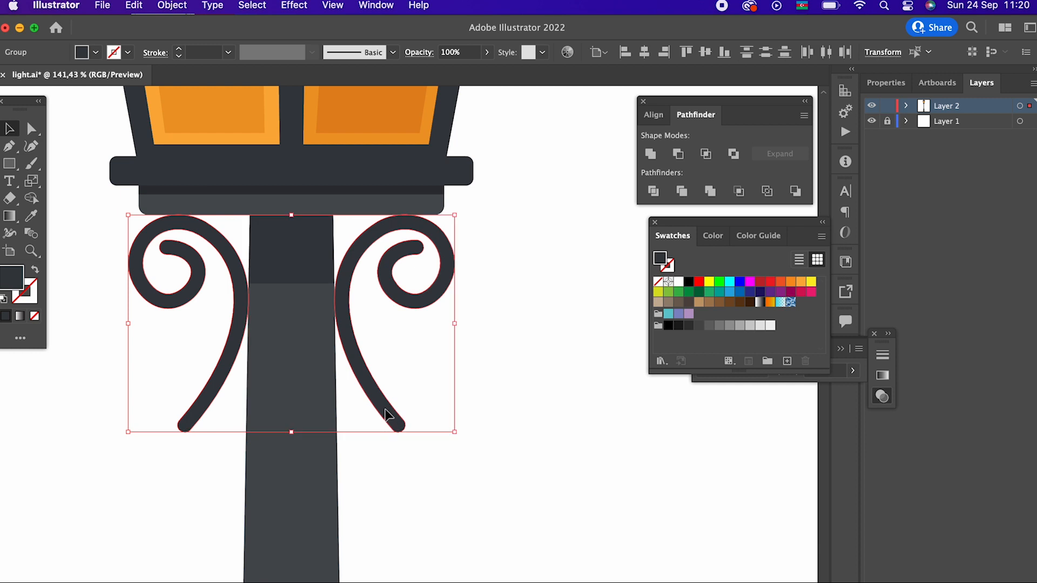
click(180, 7)
click(195, 85)
click(504, 417)
- Draw a thin dark rectangle across the joint of the two pole sections, slightly wider than the lower section, and centre it on the pole
key(z)
drag(516, 389, 261, 423)
drag(540, 446, 276, 421)
drag(372, 486, 456, 512)
drag(381, 507, 371, 357)
drag(373, 357, 523, 396)
drag(473, 373, 449, 328)
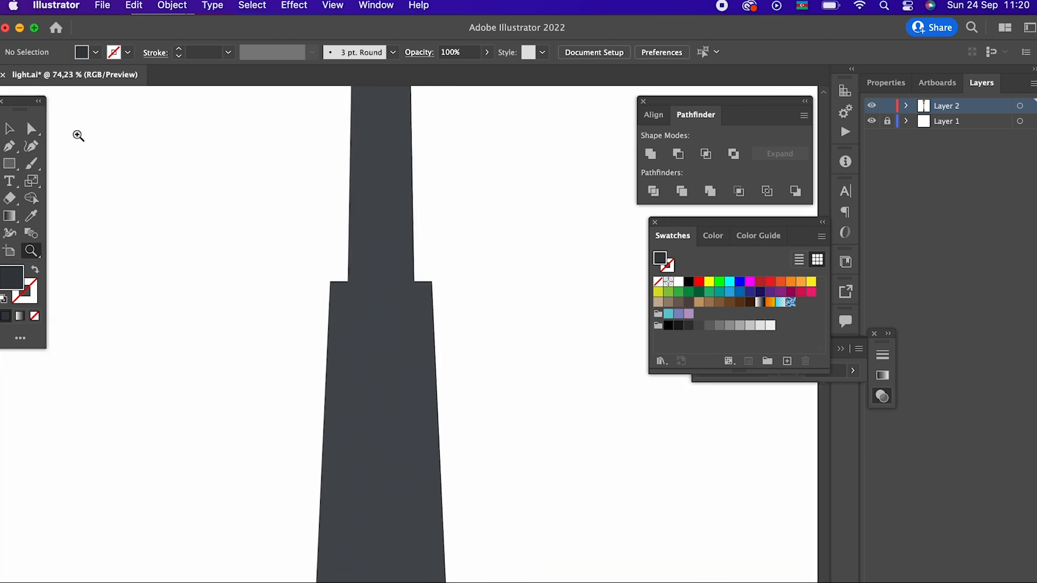
drag(313, 282, 453, 265)
drag(218, 309, 213, 308)
drag(356, 228, 299, 342)
drag(381, 304, 381, 376)
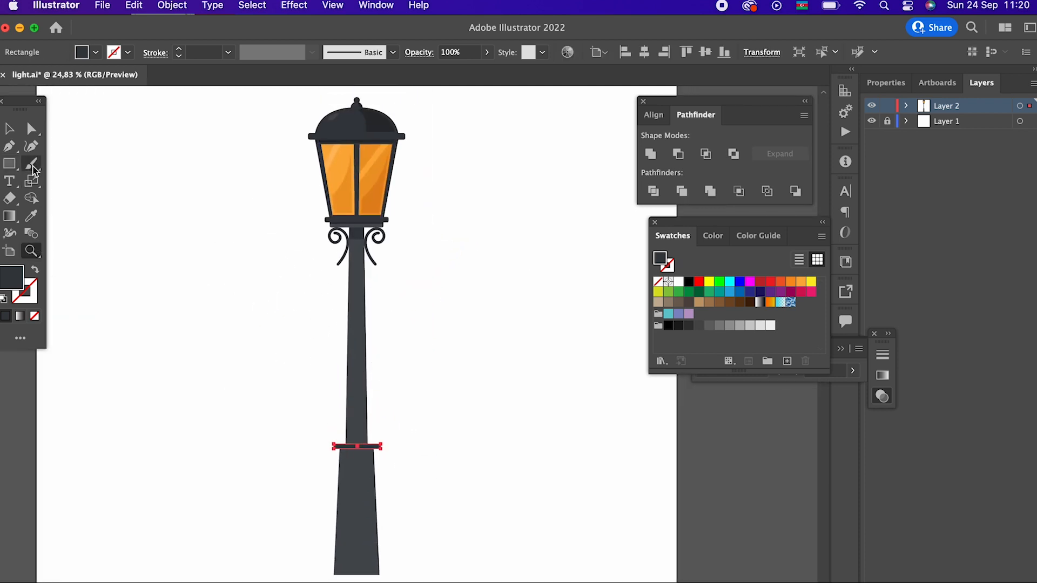
click(15, 131)
click(483, 421)
- Paste a copy of the collar rectangle in front and move it down to the bottom edge of the pole
key(z)
drag(449, 426, 477, 432)
drag(426, 464, 532, 294)
drag(481, 324, 562, 348)
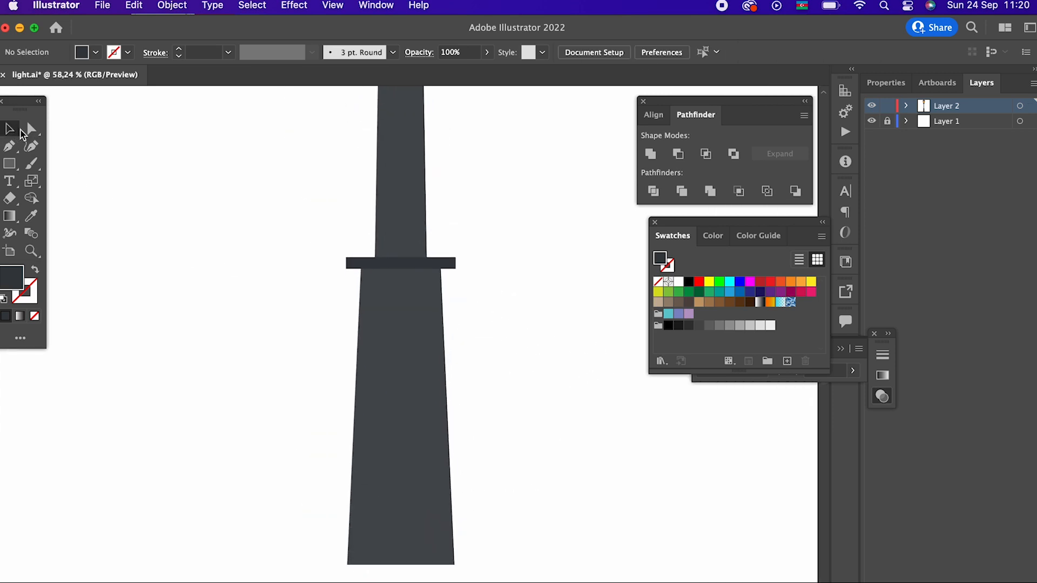
click(450, 267)
click(142, 10)
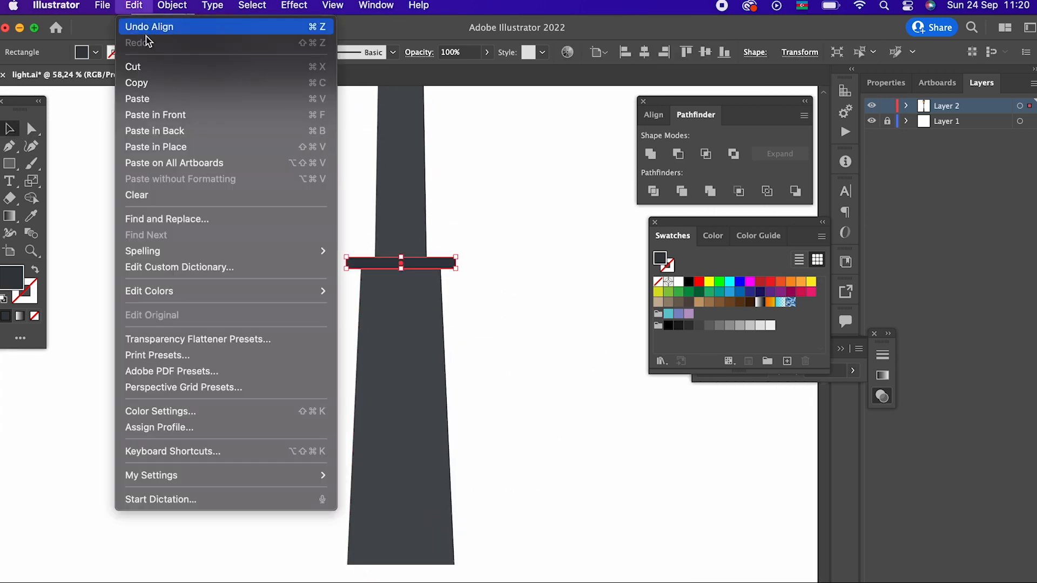
click(143, 82)
click(141, 8)
click(156, 115)
drag(448, 271, 537, 560)
- Widen the bottom rectangle equally on both sides so it extends well past the pole as a base
key(z)
drag(536, 561, 550, 420)
click(9, 129)
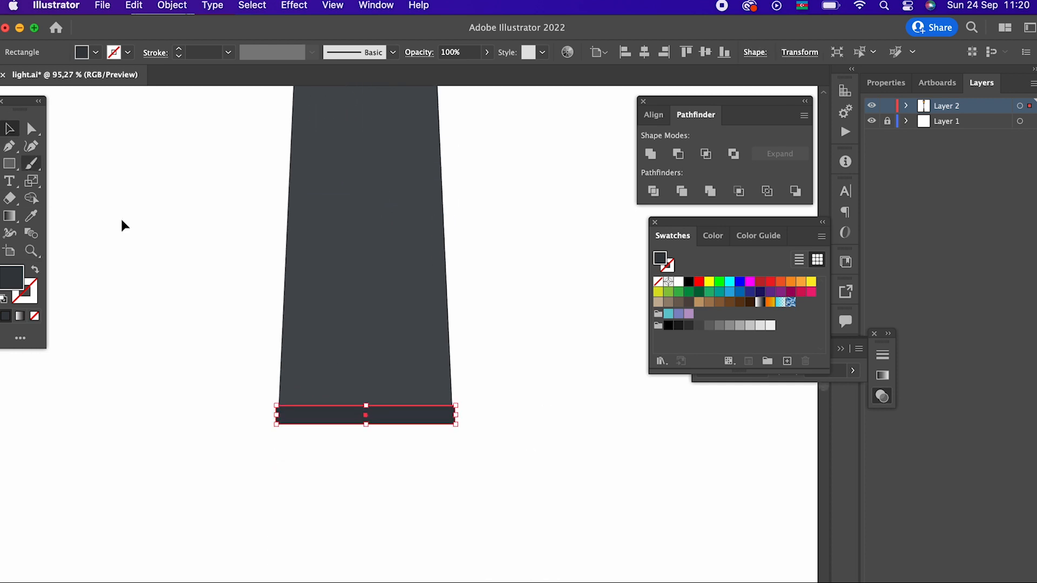
drag(455, 415, 507, 419)
click(544, 446)
- Draw a small dark rectangle standing on top of the base near its left end
key(z)
click(546, 447)
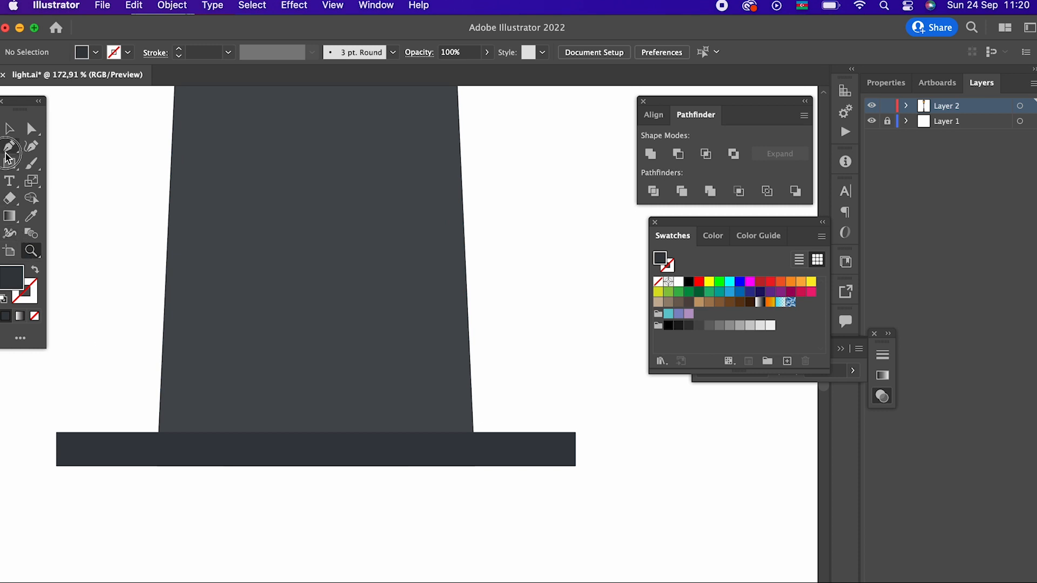
drag(99, 432, 523, 486)
click(9, 129)
click(146, 293)
- Try to place a copy of the small block at the opposite end of the base
shift+click(129, 425)
click(171, 5)
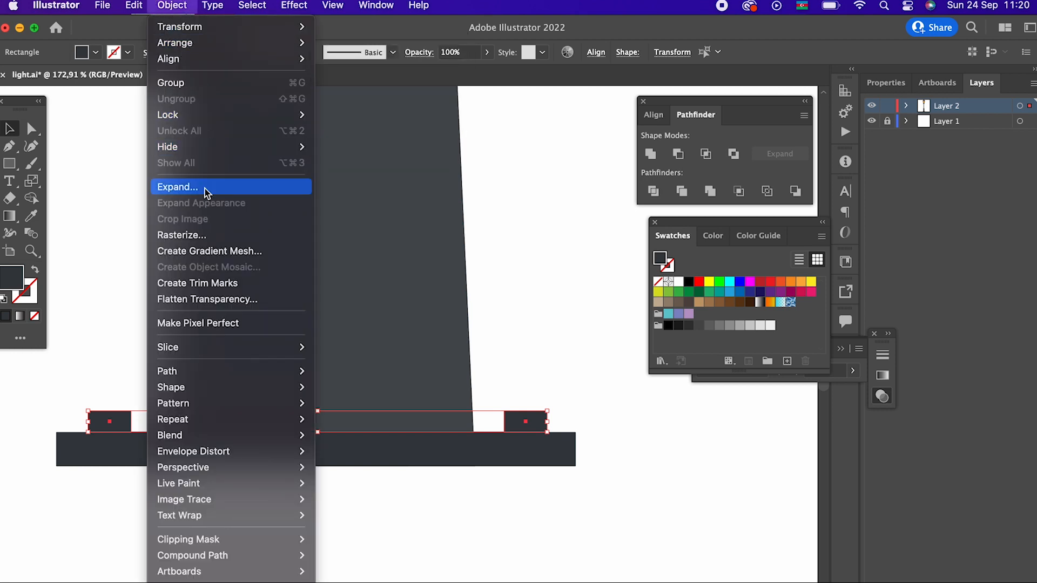
click(552, 405)
key(super+z)
- Widen the small block on the base equally on both sides
key(z)
drag(106, 459, 366, 359)
click(9, 127)
drag(294, 359, 325, 358)
- Paste a copy of the small block in front and narrow it equally from both sides
click(127, 7)
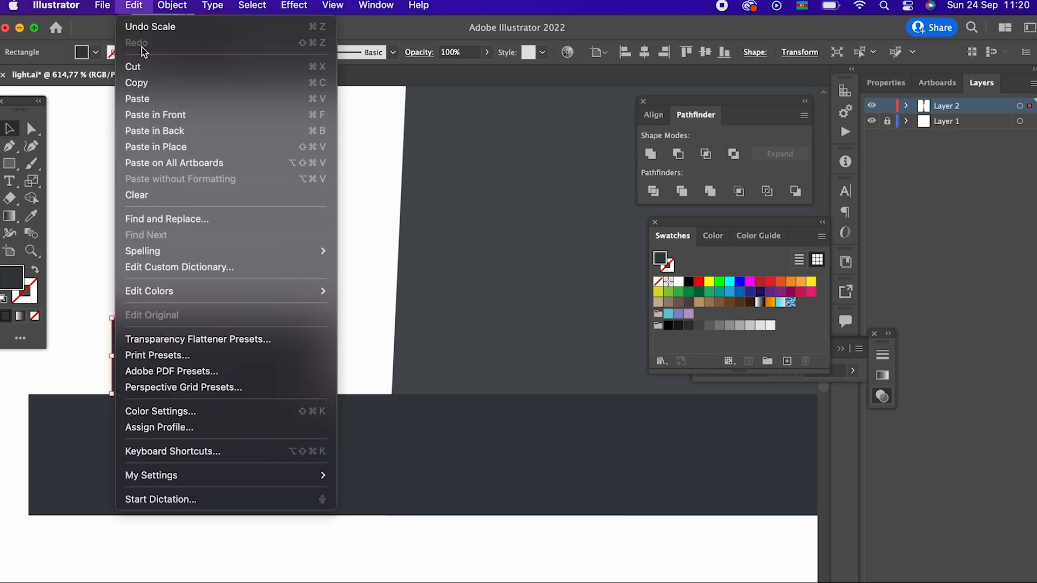
click(145, 83)
click(135, 6)
click(178, 116)
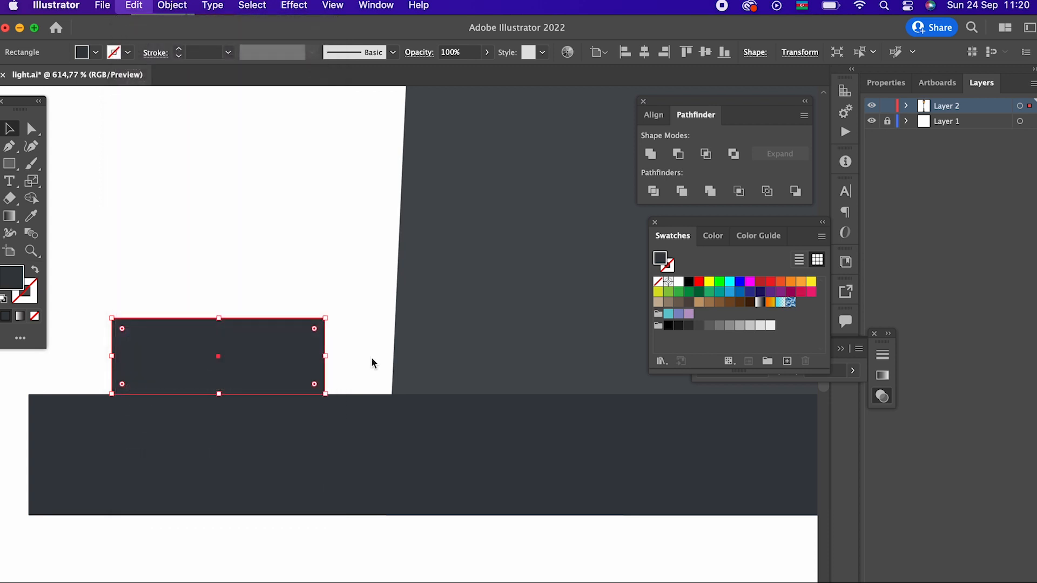
drag(325, 356, 277, 356)
- Fill the narrower inner rectangle with the slightly lighter grey #44484F
double_click(16, 278)
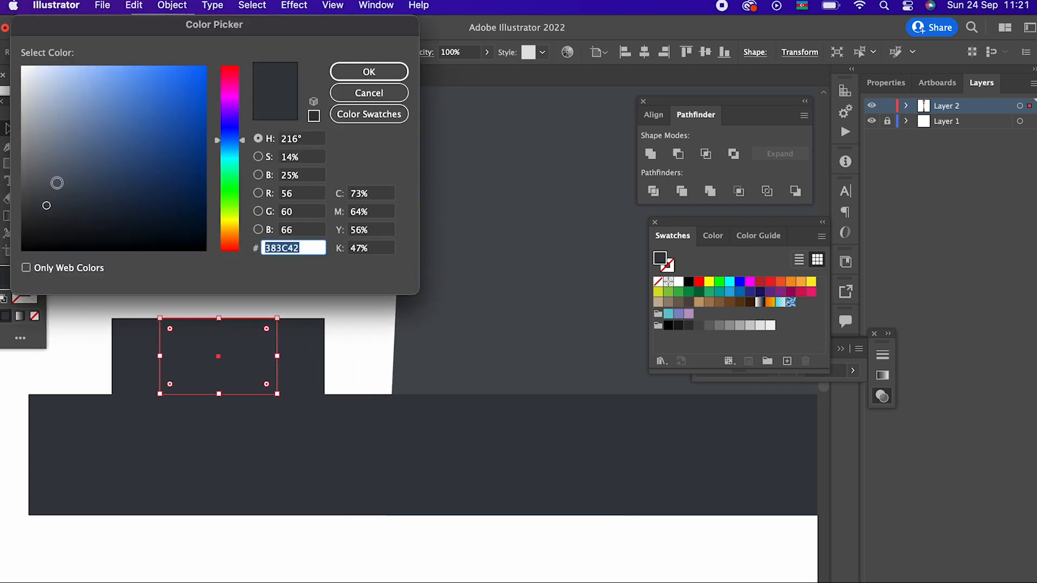
click(47, 192)
click(344, 76)
click(309, 246)
- Recolour the inner rectangle with a still lighter blue-grey and narrow it slightly
key(z)
drag(332, 229, 322, 304)
click(9, 130)
click(329, 307)
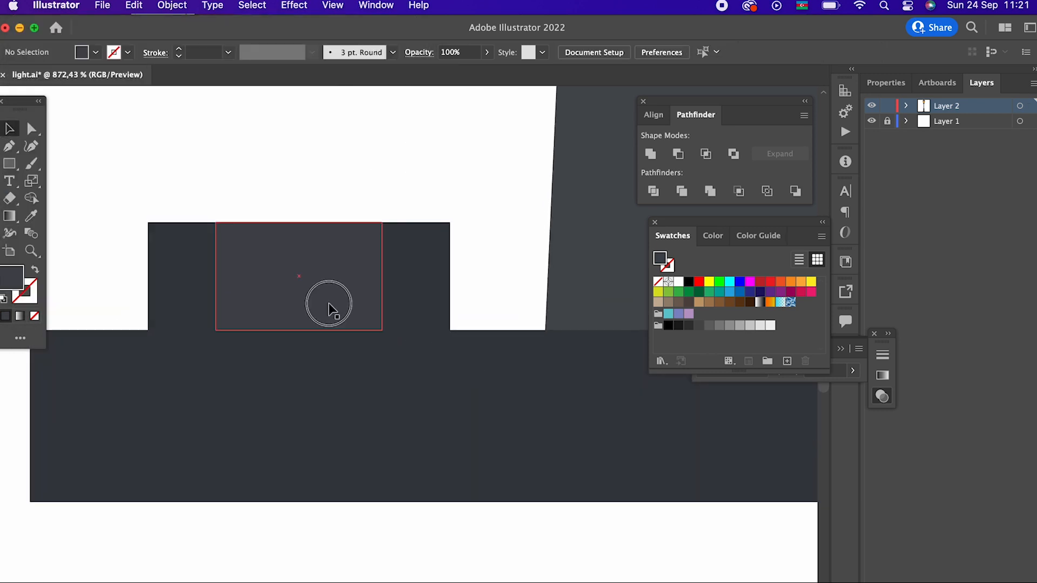
double_click(12, 280)
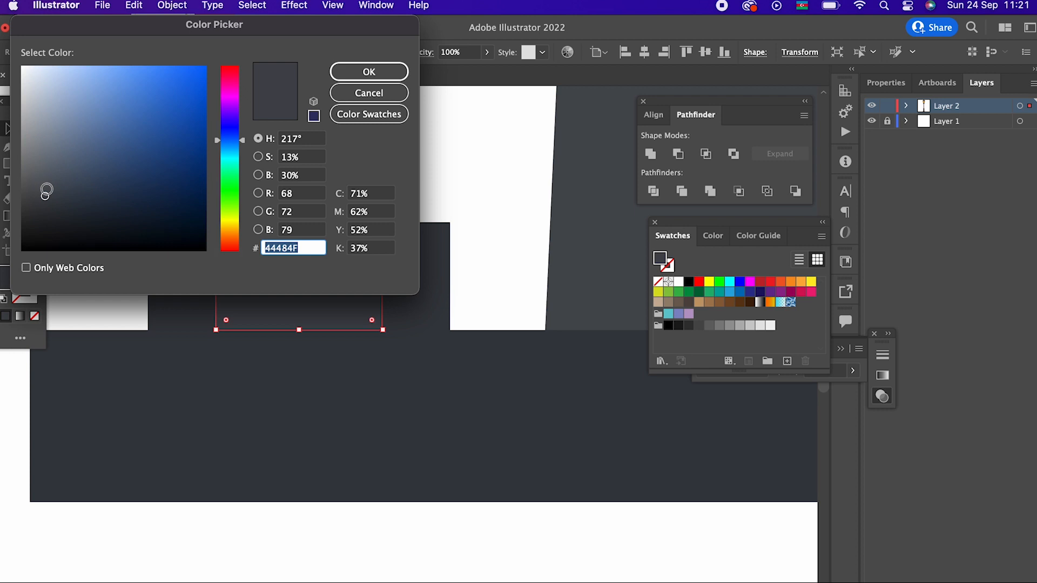
click(44, 179)
click(369, 71)
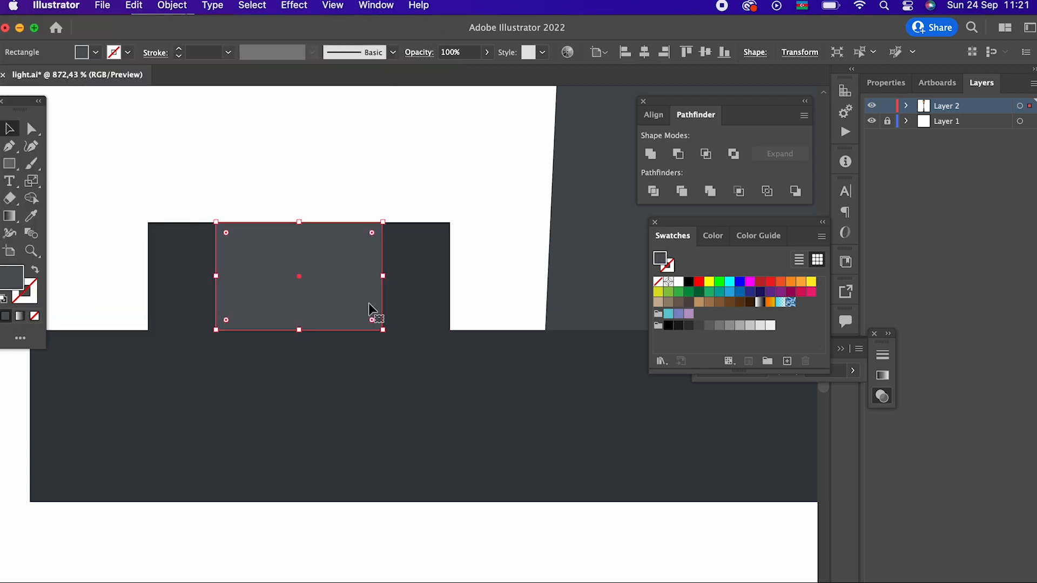
alt+drag(382, 275, 379, 275)
- Group the small block with its lighter inner rectangle
key(z)
drag(424, 214, 162, 378)
click(9, 128)
click(152, 347)
drag(125, 307, 243, 385)
click(172, 5)
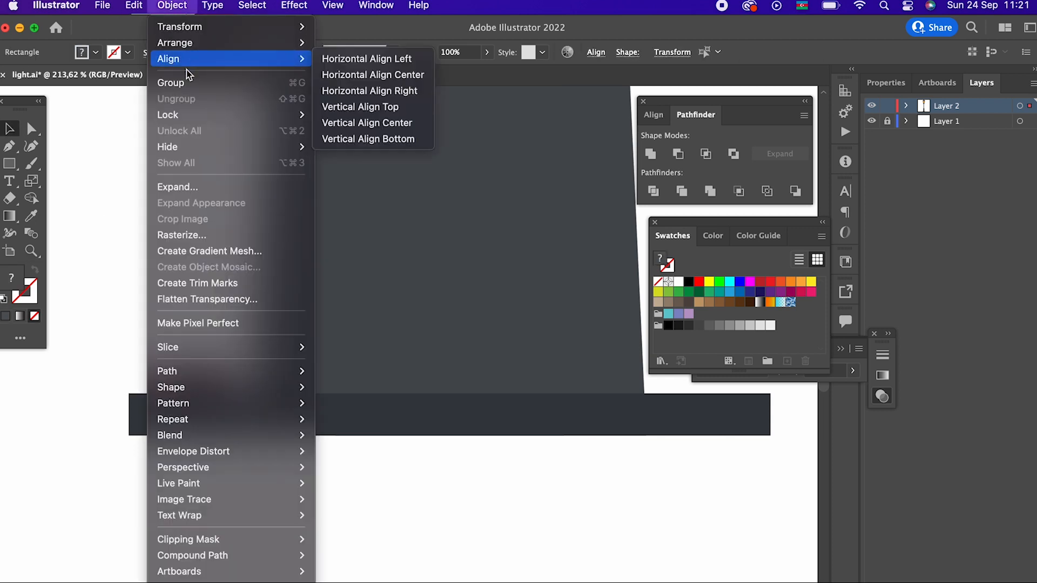
click(178, 82)
- Paste a copy of the small block group in front and move it about 186 px horizontally to the base plate's right end
click(133, 6)
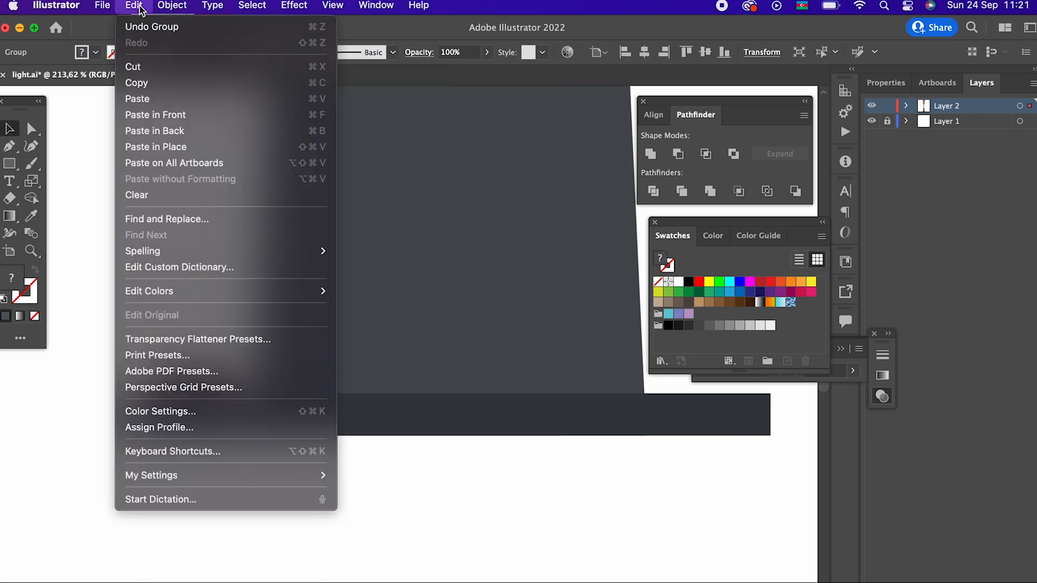
click(160, 86)
click(135, 5)
click(162, 115)
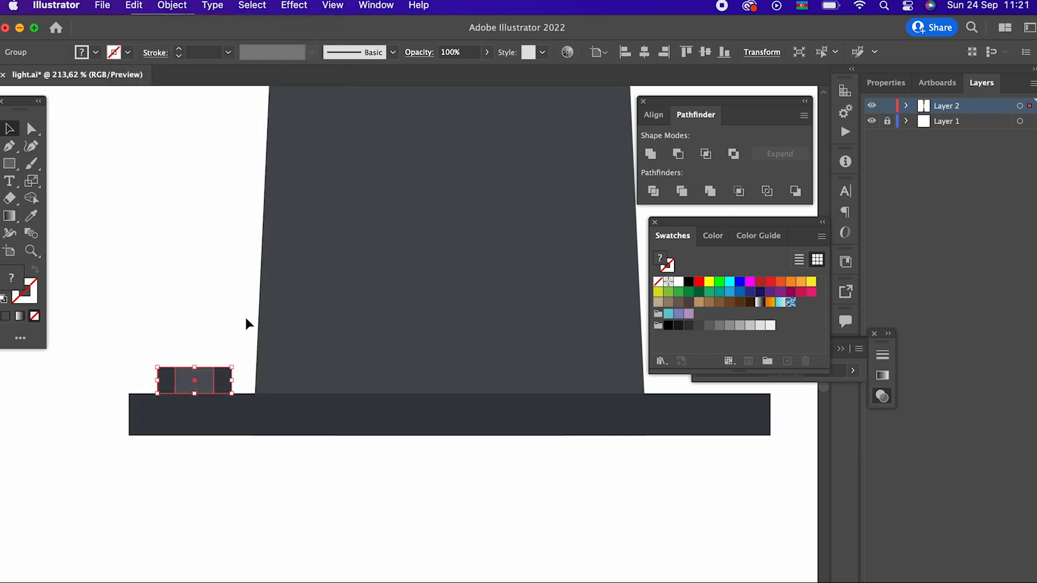
scroll(227, 405, right, 5)
drag(75, 403, 579, 425)
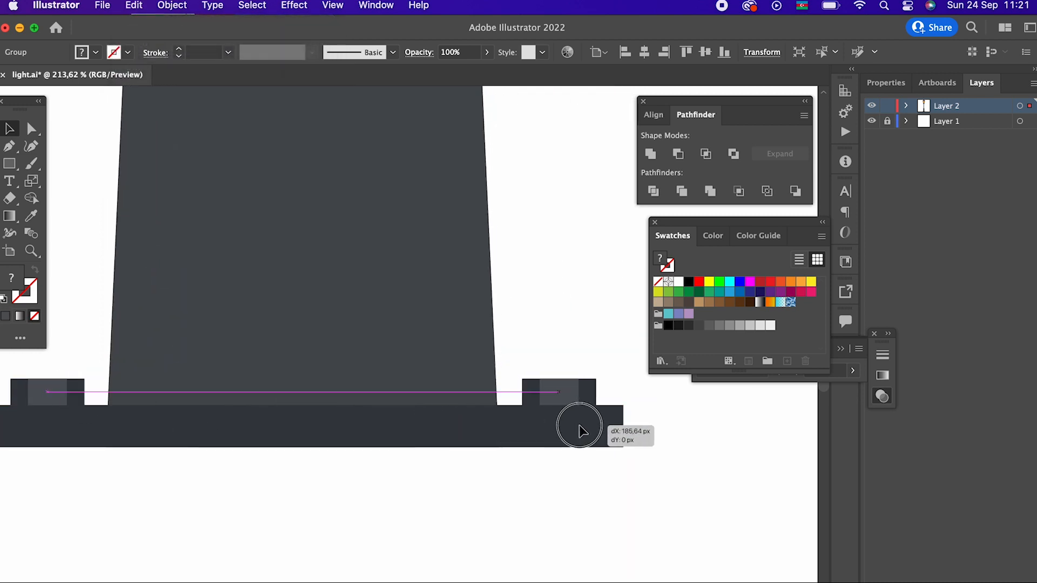
- Group the two small blocks at both ends of the base plate
shift+click(46, 387)
click(172, 6)
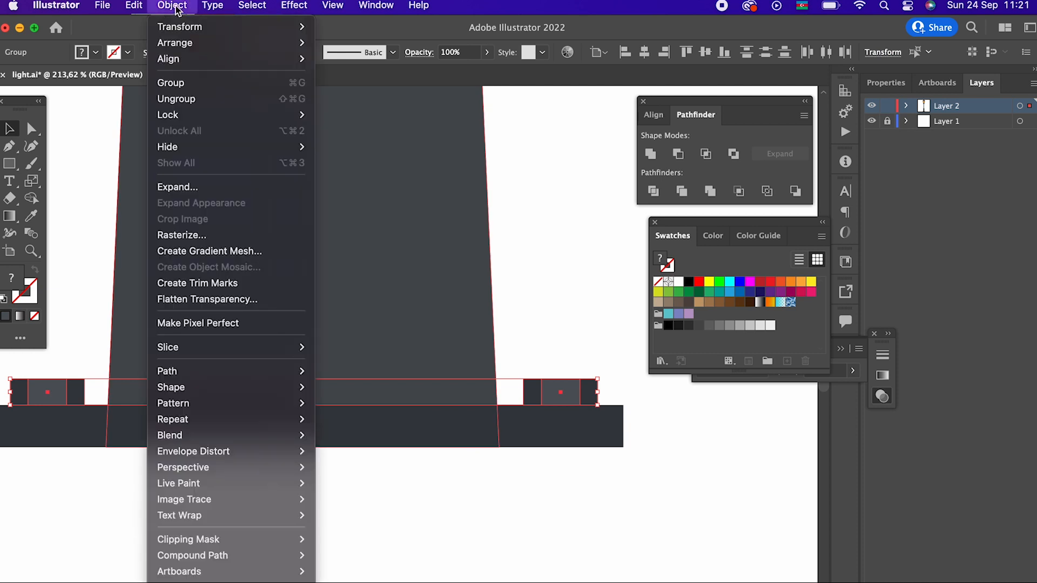
click(186, 83)
- Move the whole lamp straight down on the artboard to make room above the lantern
key(z)
drag(470, 290, 264, 384)
scroll(264, 384, up, 2)
click(9, 129)
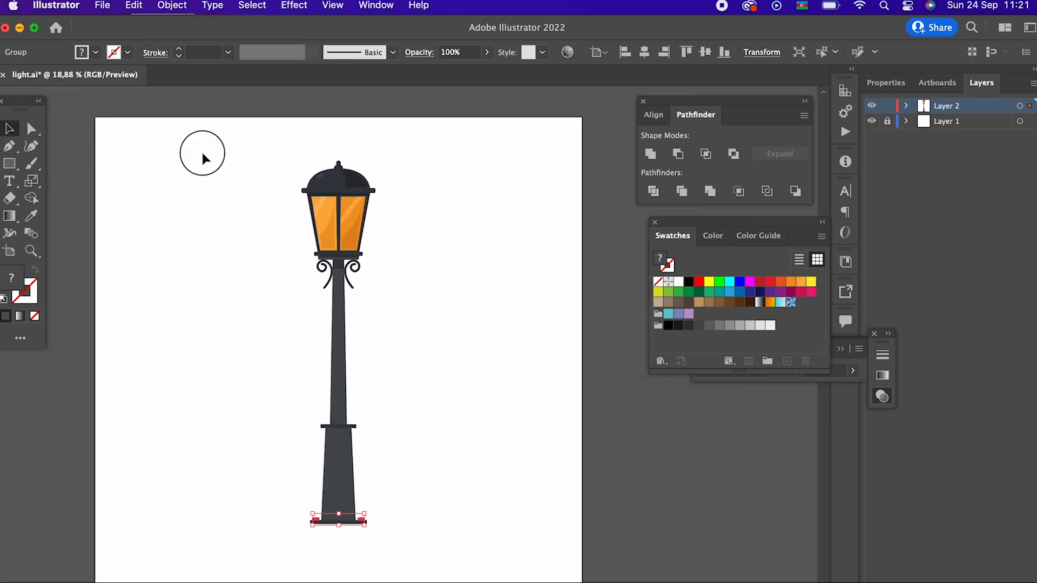
drag(203, 157, 457, 562)
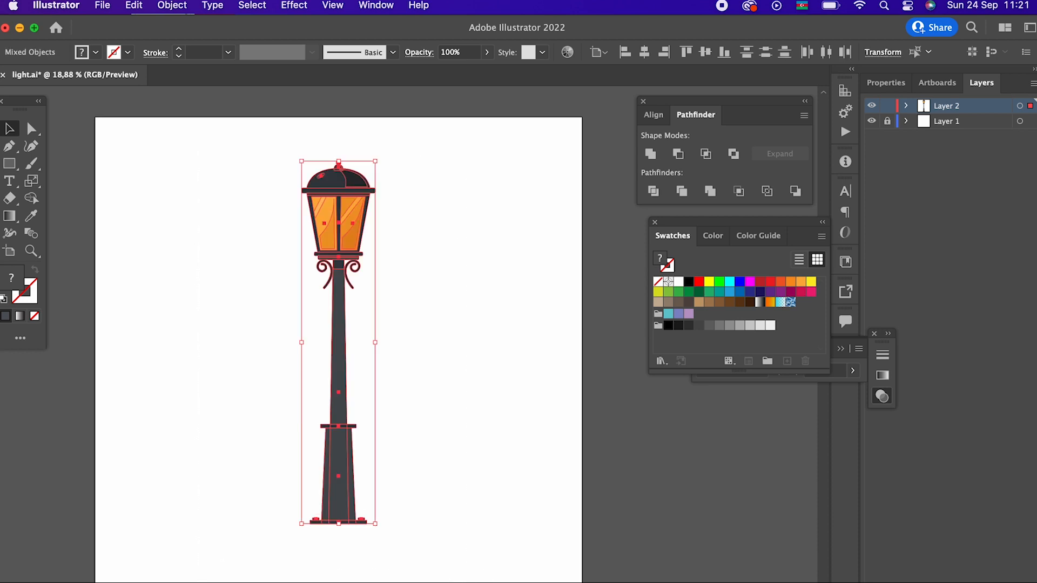
click(529, 369)
drag(468, 454, 529, 408)
drag(502, 526, 297, 132)
drag(401, 167, 402, 232)
click(517, 326)
- Draw the left half of a spearhead finial above the lantern ball with the Pen tool, using a curved outer edge and a straight vertical side
key(z)
drag(429, 186, 484, 280)
drag(484, 280, 480, 467)
drag(399, 372, 434, 355)
drag(410, 392, 498, 387)
click(13, 154)
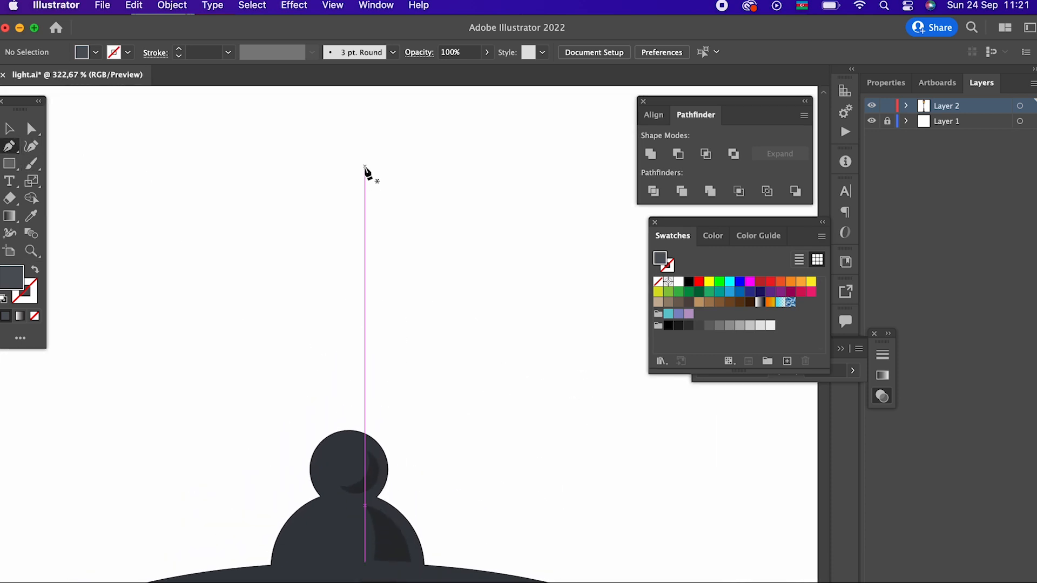
click(339, 143)
drag(316, 206, 278, 229)
key(super+z)
drag(248, 193, 332, 220)
click(302, 193)
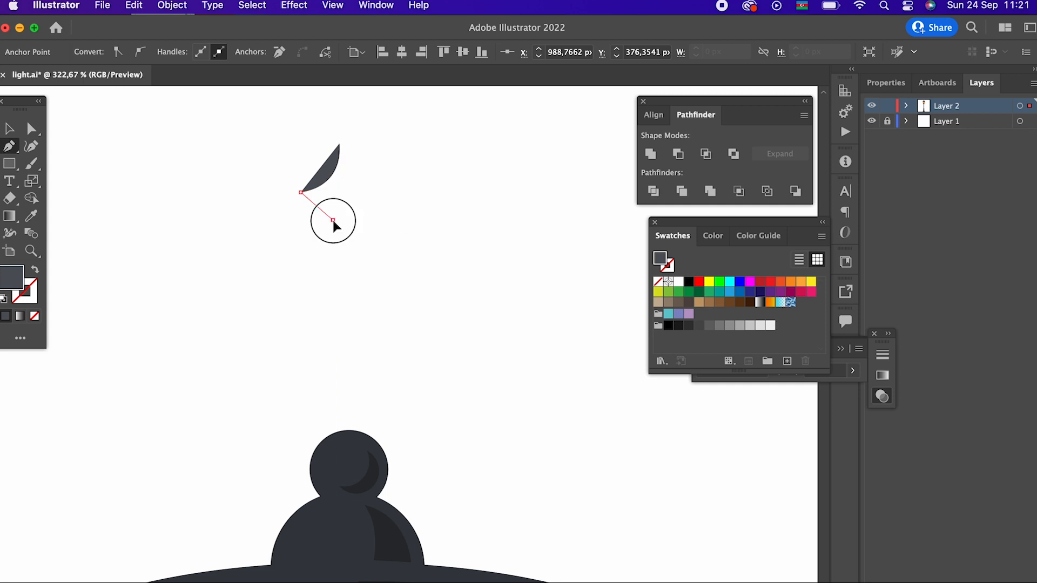
key(super+z)
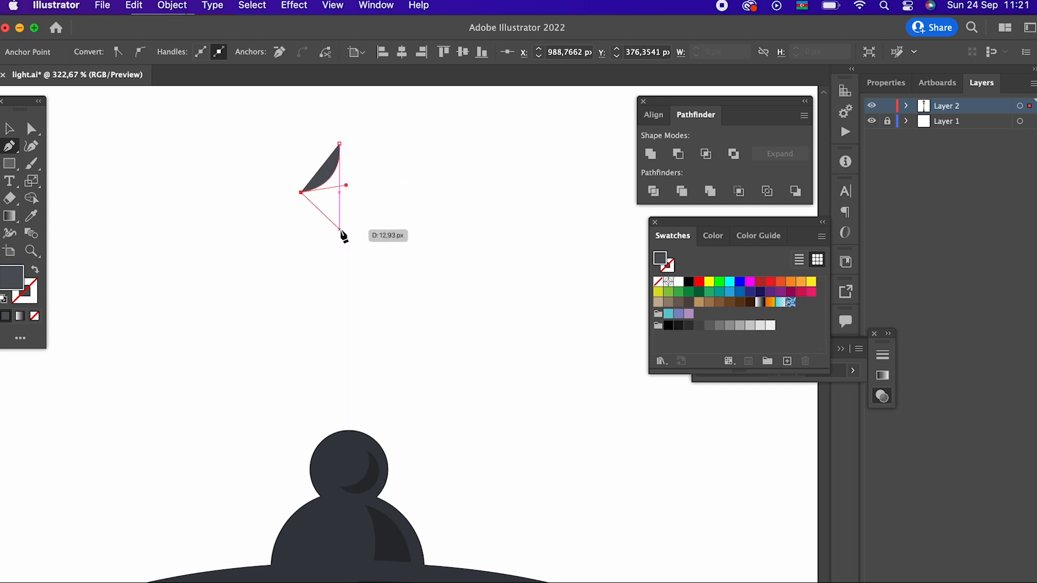
click(339, 229)
click(339, 143)
- Slim the half finial with the Curvature tool by flattening its curved edge and pulling the outer corner inward
key(z)
drag(384, 173, 467, 251)
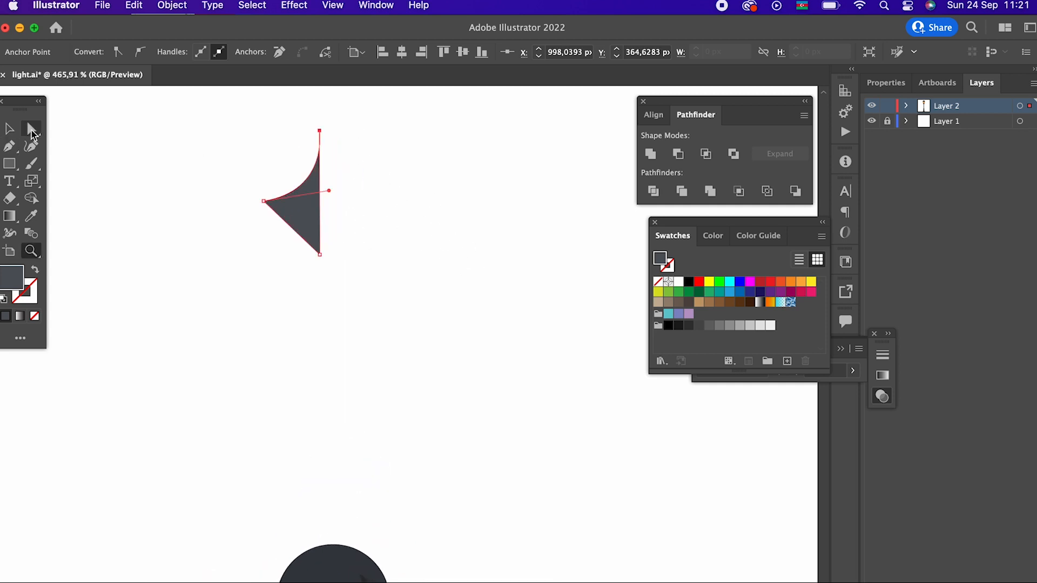
click(33, 150)
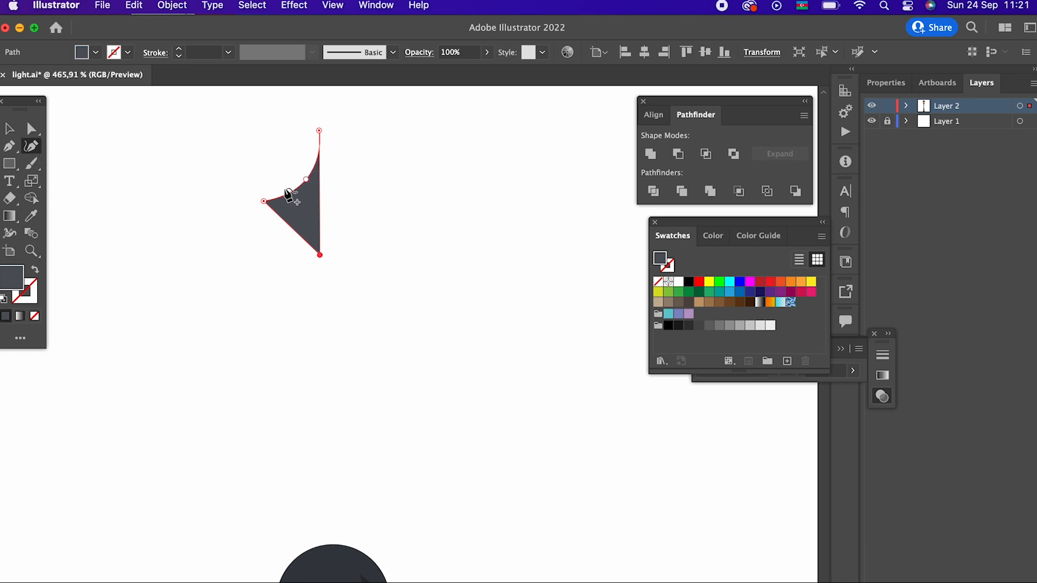
drag(305, 178, 300, 190)
click(278, 222)
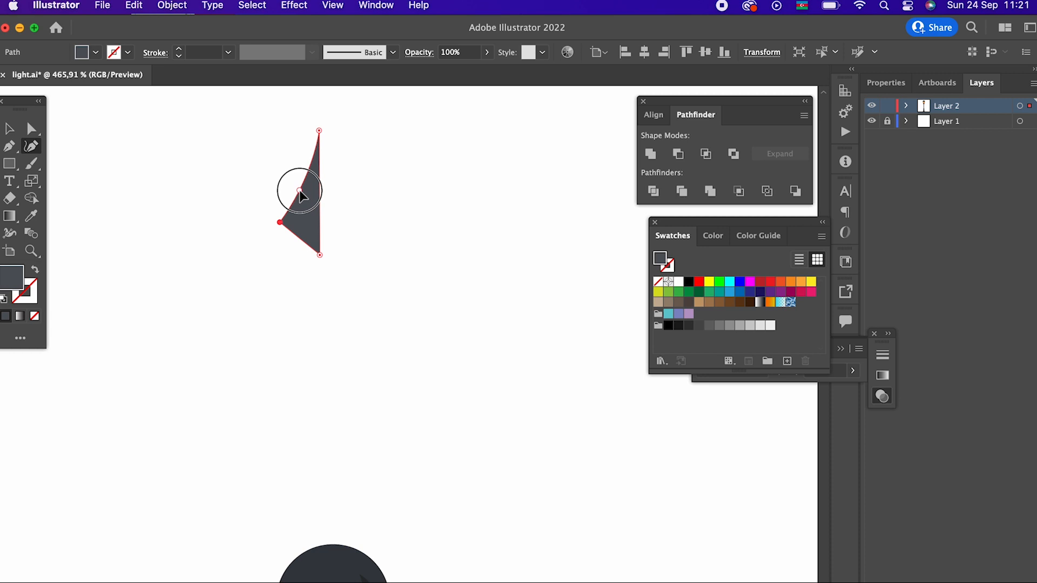
click(12, 129)
click(260, 292)
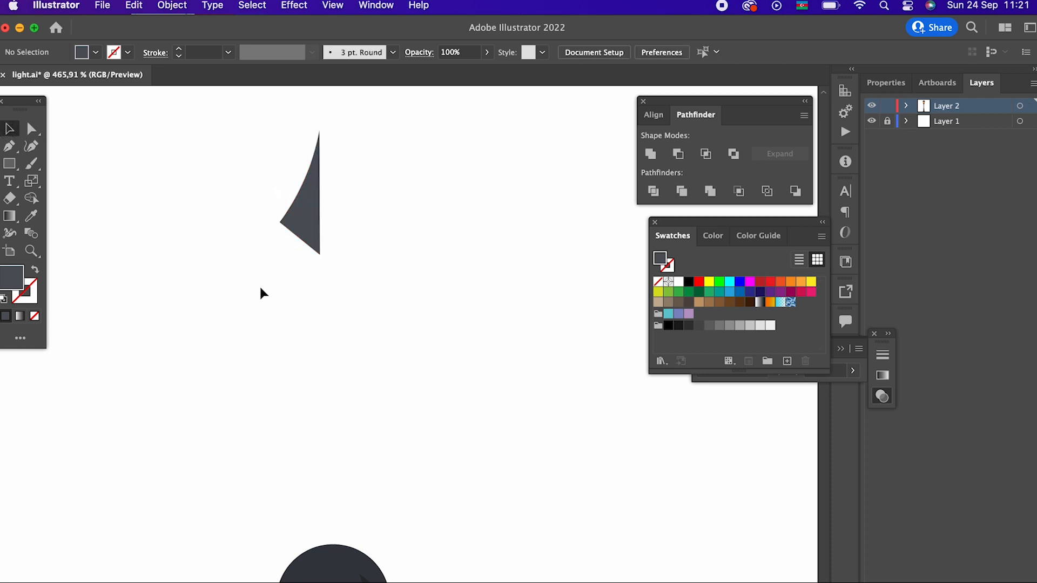
- Reflect a copy of the half finial across the vertical axis and place it against the original's straight side
click(293, 220)
click(348, 281)
click(292, 217)
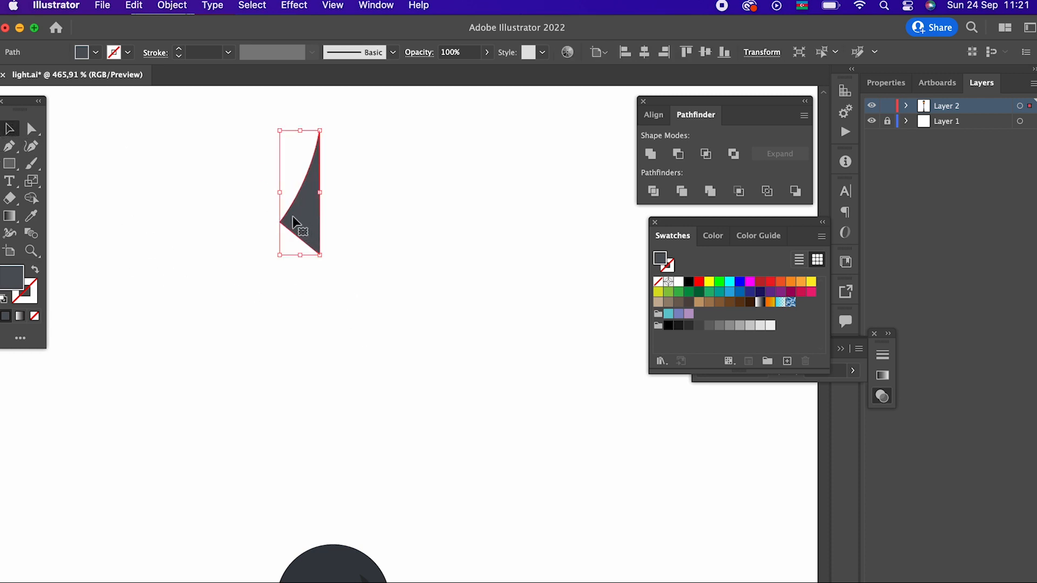
click(169, 10)
mouse_move(168, 30)
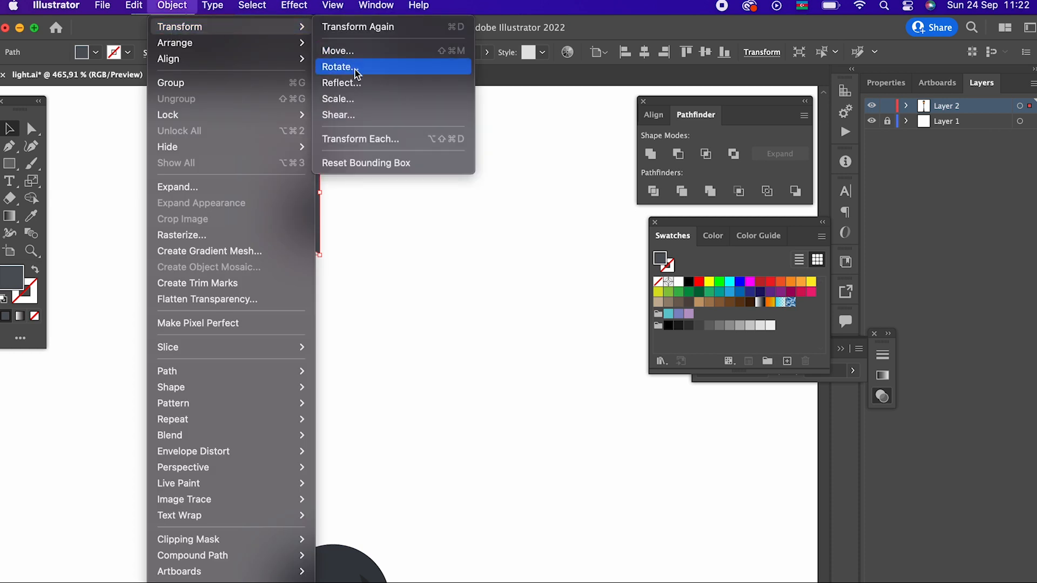
click(357, 85)
click(184, 469)
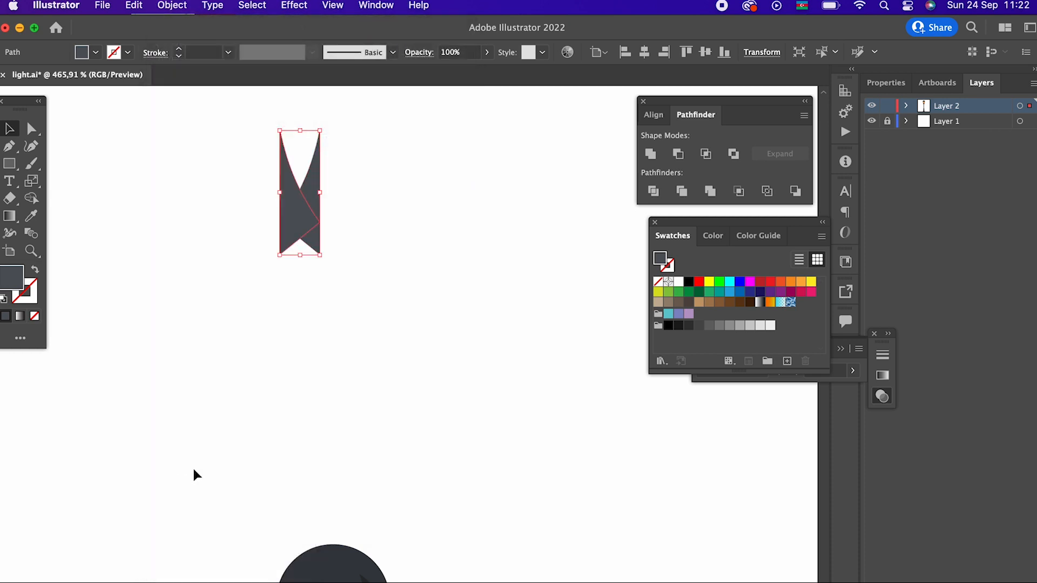
drag(313, 238, 350, 236)
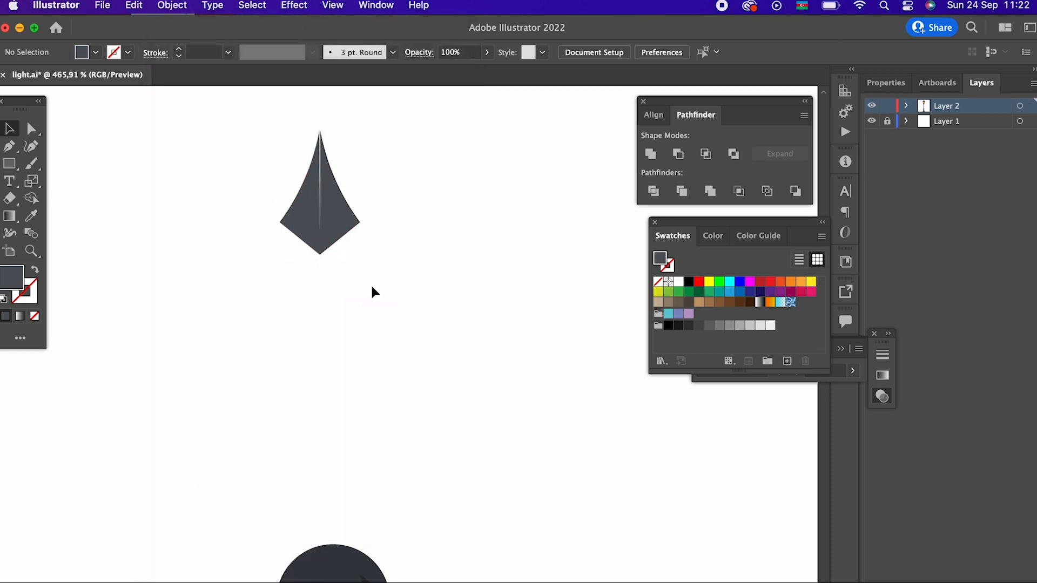
- Close the thin gap between the two finial halves by adjusting the anchor points near the tip
drag(371, 283, 264, 205)
key(z)
drag(323, 168, 530, 329)
key(space)
drag(455, 274, 426, 393)
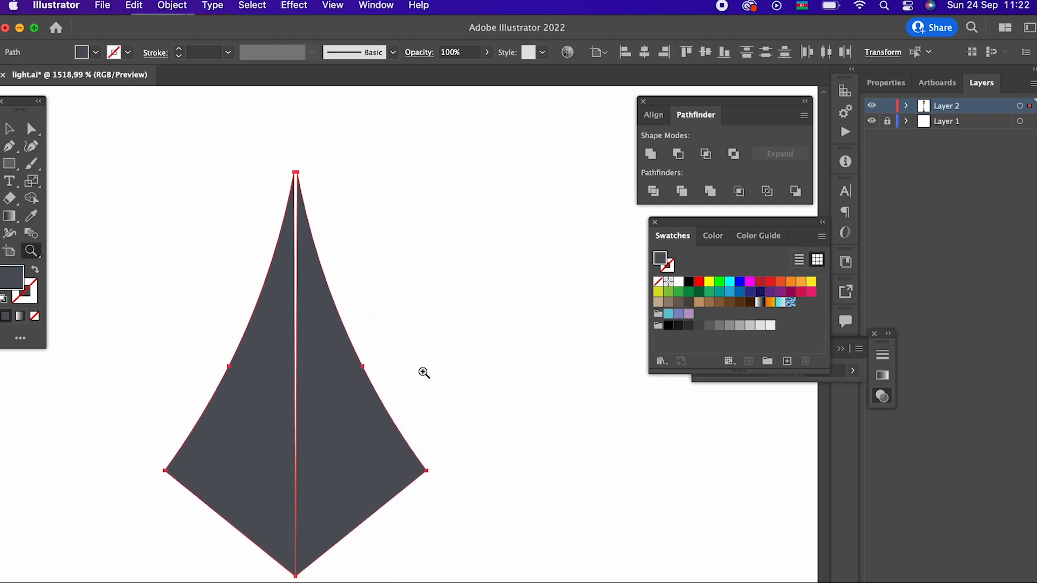
click(427, 313)
key(space)
drag(372, 271, 395, 215)
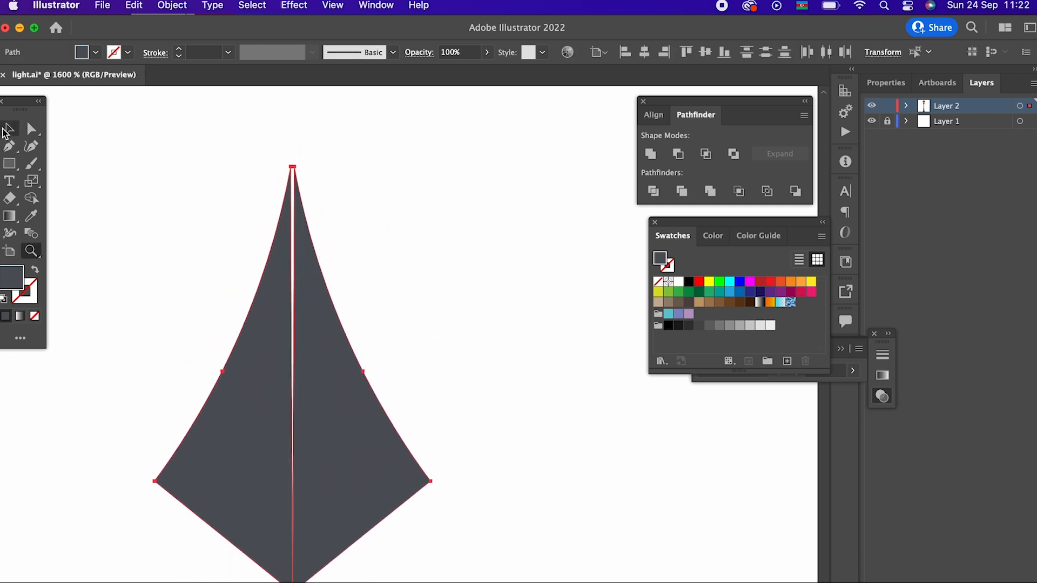
click(7, 130)
click(409, 313)
click(351, 363)
key(z)
drag(283, 164, 373, 198)
click(32, 130)
mouse_move(326, 168)
mouse_down()
mouse_move(322, 189)
mouse_move(319, 166)
mouse_move(303, 168)
mouse_move(312, 172)
mouse_up()
key(super+z)
click(292, 266)
click(415, 221)
- Merge the two finial halves into one shape with Unite
key(z)
drag(417, 219, 145, 302)
drag(248, 347, 229, 330)
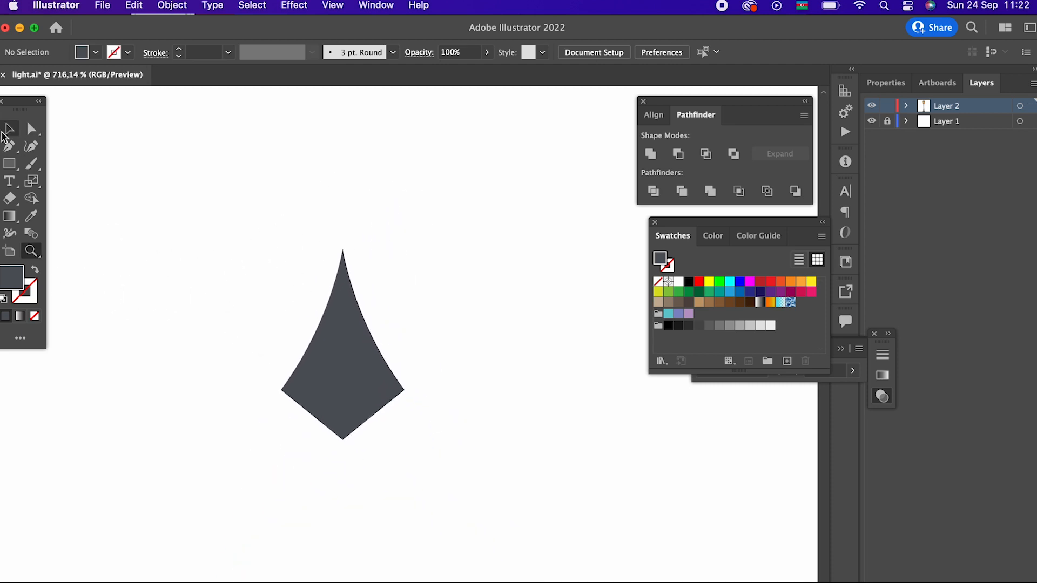
drag(457, 443, 457, 443)
click(653, 149)
click(535, 216)
- Move the finial down until it sits just above the ball on the lantern's dome
key(z)
drag(433, 259, 233, 310)
drag(278, 347, 289, 237)
drag(503, 291, 562, 318)
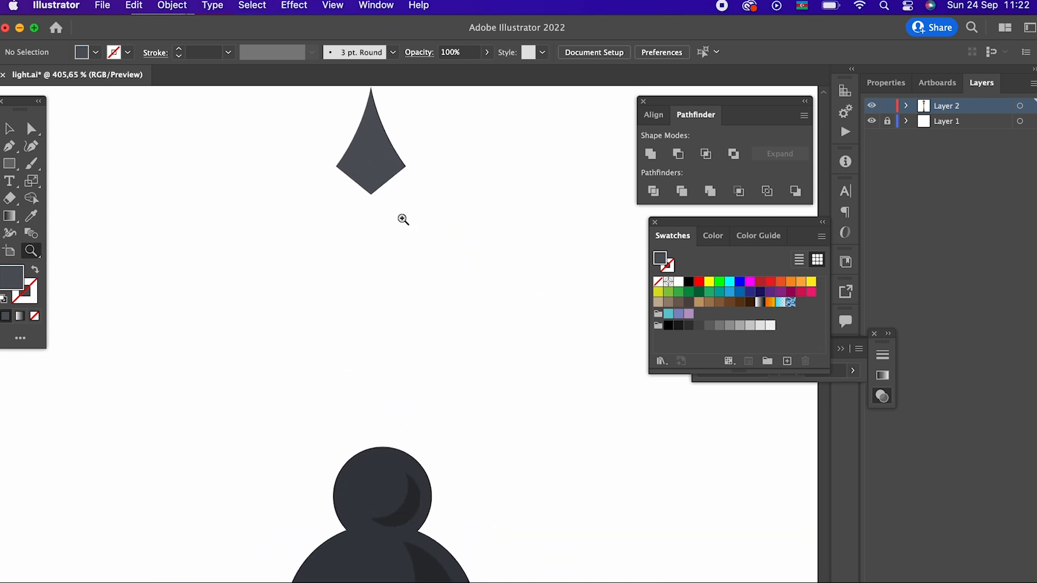
drag(380, 150, 390, 345)
key(z)
drag(495, 334, 184, 326)
drag(345, 302, 197, 324)
drag(414, 396, 437, 238)
drag(441, 235, 233, 289)
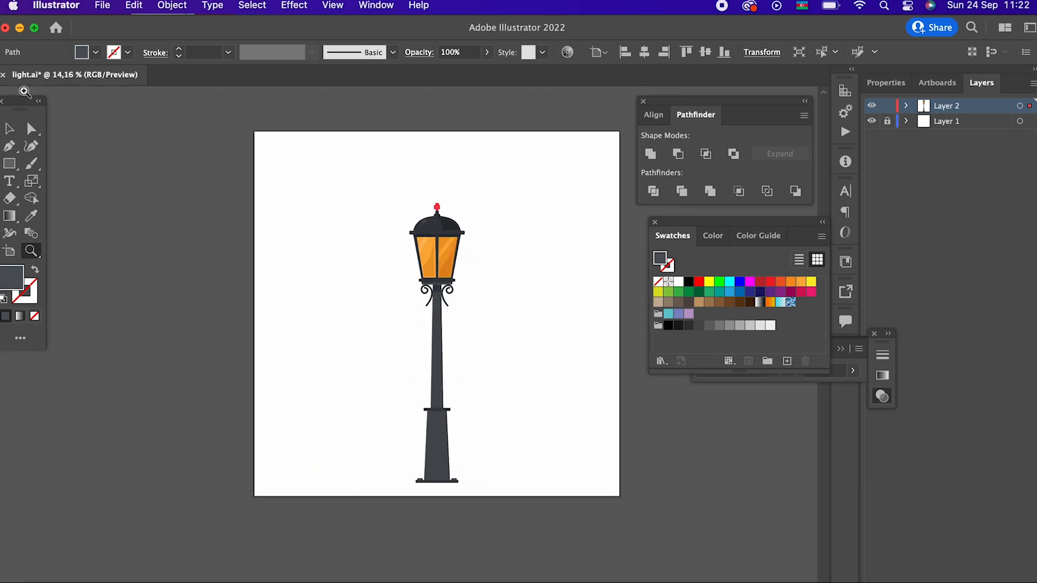
click(11, 130)
click(500, 208)
- Enlarge the finial proportionally to nearly twice its size and raise it clear of the ball
key(z)
drag(441, 184, 533, 305)
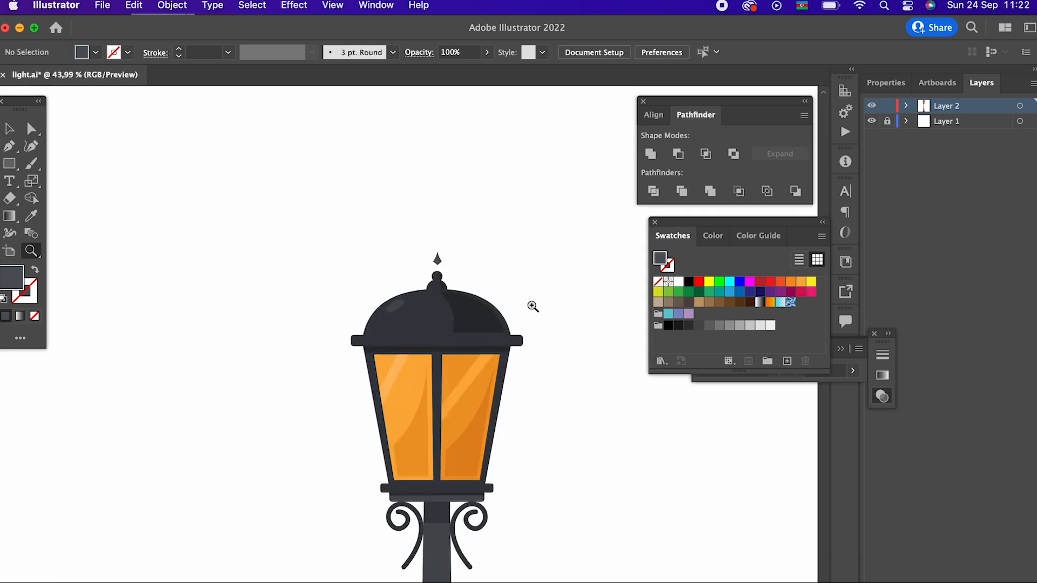
drag(440, 269, 583, 265)
click(31, 129)
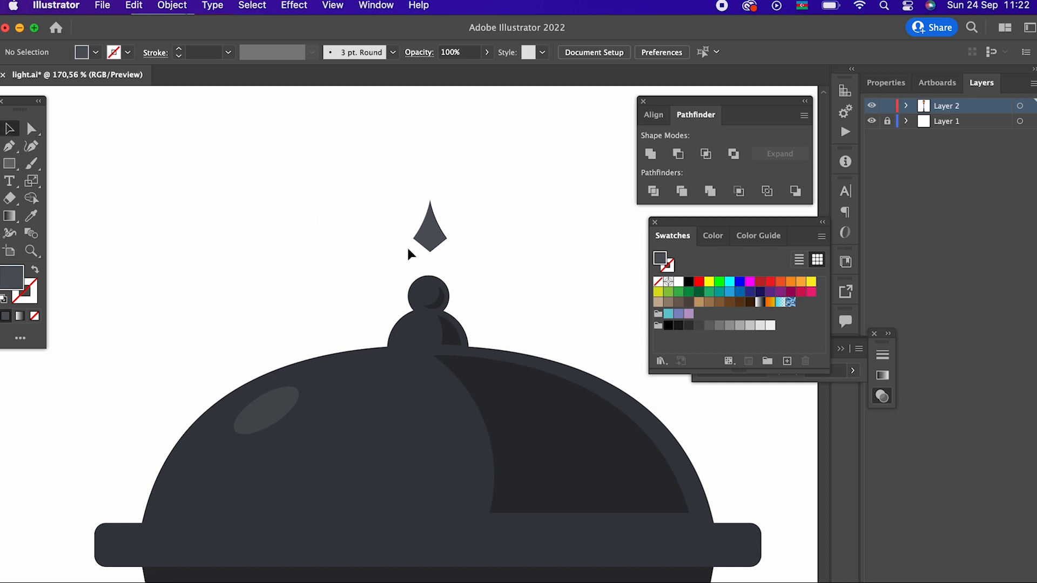
click(431, 245)
drag(446, 254, 466, 276)
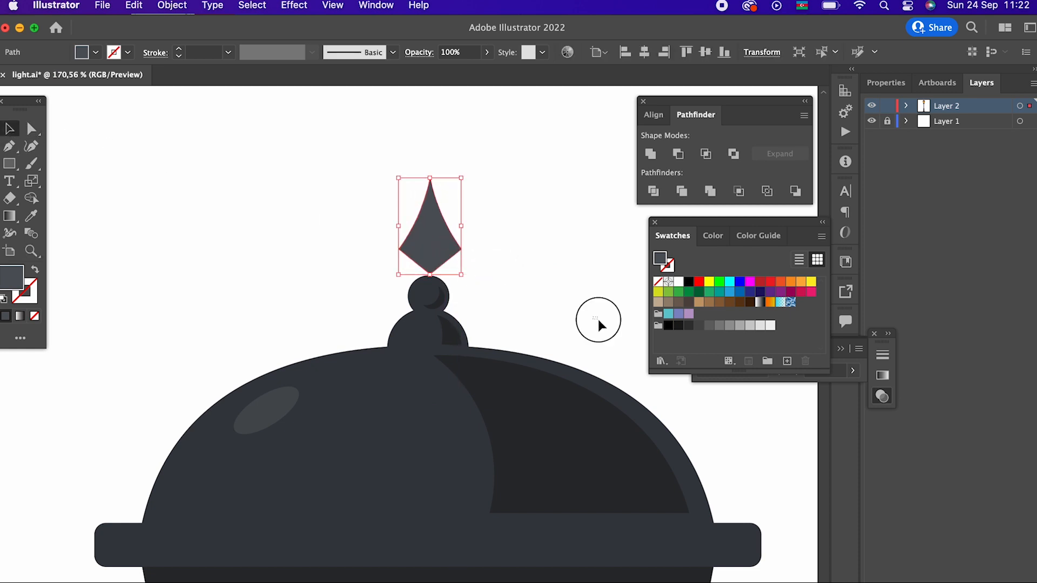
drag(423, 243, 417, 187)
drag(456, 221, 467, 425)
click(528, 236)
- Draw a shadow shape inside the finial's right half with the Pen tool, straight along the centre line and curved along the outer edge
key(z)
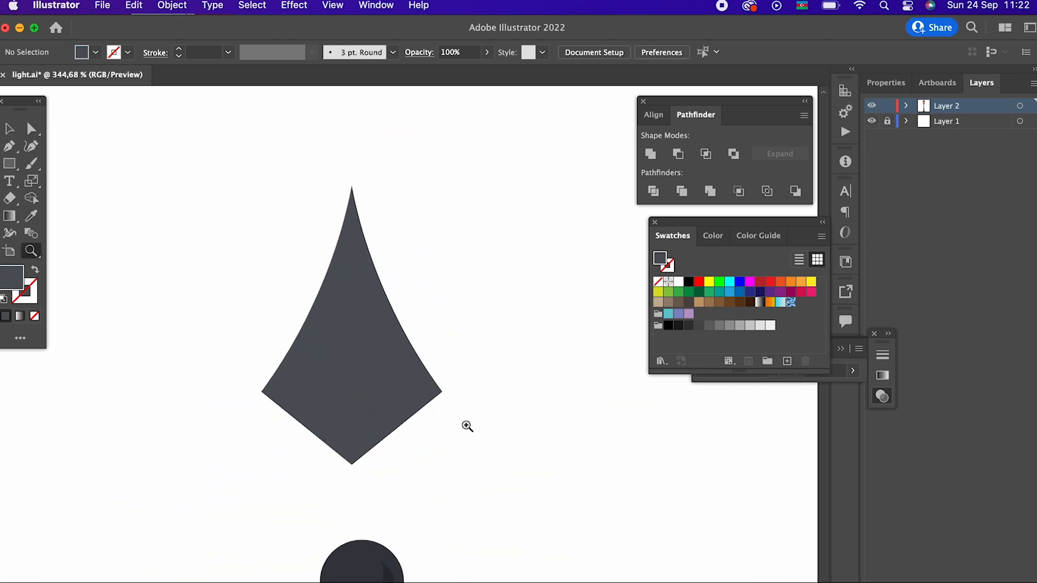
click(351, 220)
click(422, 391)
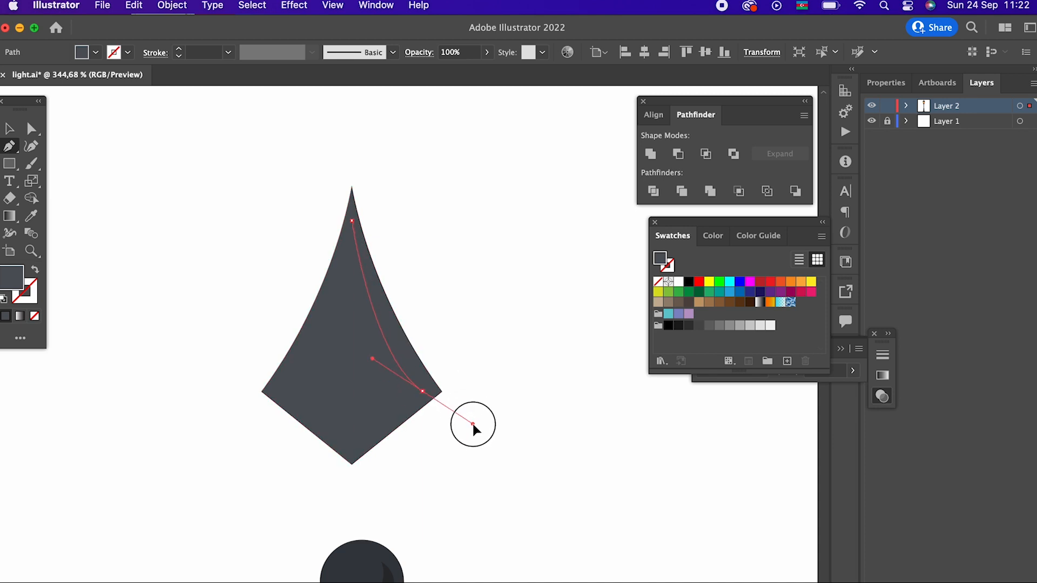
click(422, 391)
click(351, 452)
click(352, 220)
- Fill the finial's shadow shape with the dome's dark shadow colour using the Eyedropper
key(z)
drag(383, 220, 173, 295)
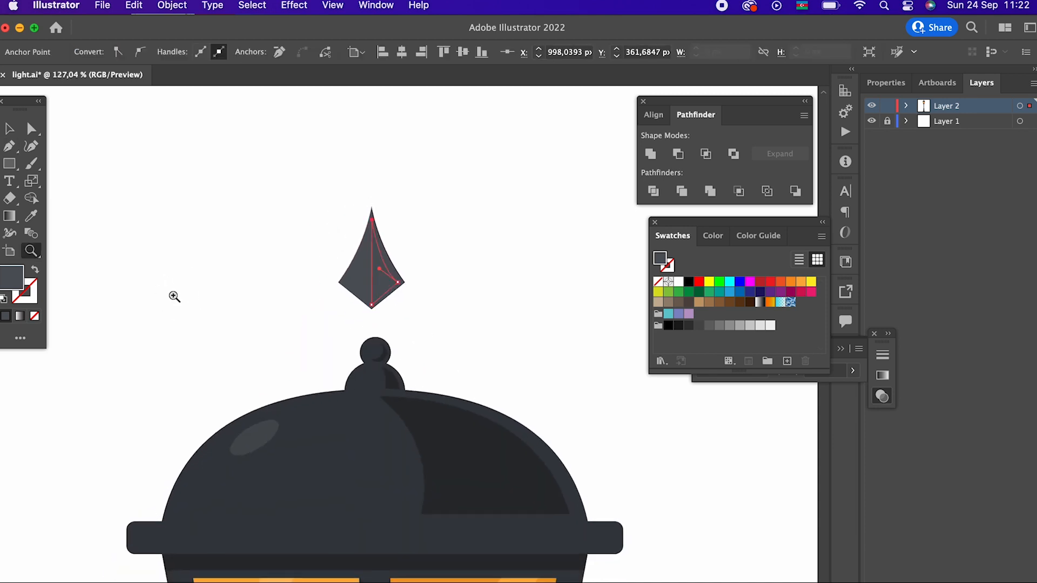
click(31, 220)
click(450, 458)
- Stretch the finial's shadow shape slightly upward toward the tip while keeping its lower end in place
key(z)
drag(466, 286, 557, 426)
drag(324, 231, 432, 303)
click(9, 129)
click(438, 300)
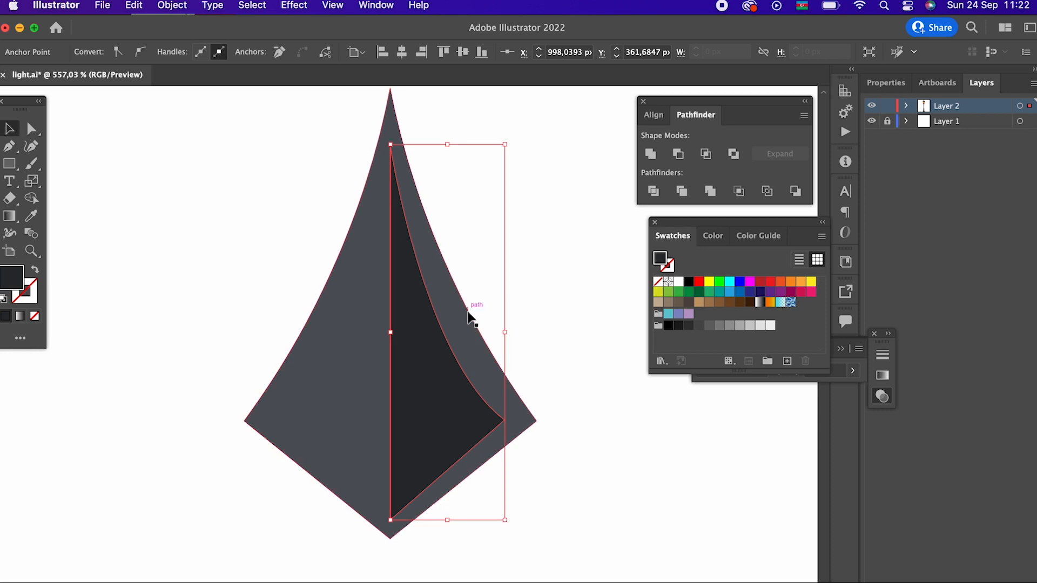
click(616, 472)
click(456, 451)
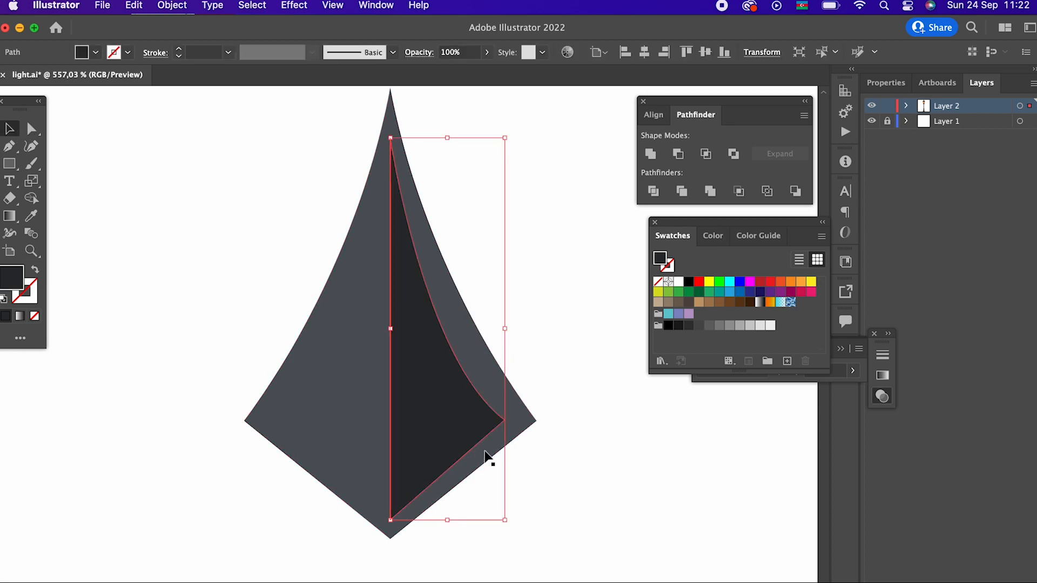
key(Down)
key(Down)
key(Up)
key(Up)
click(555, 476)
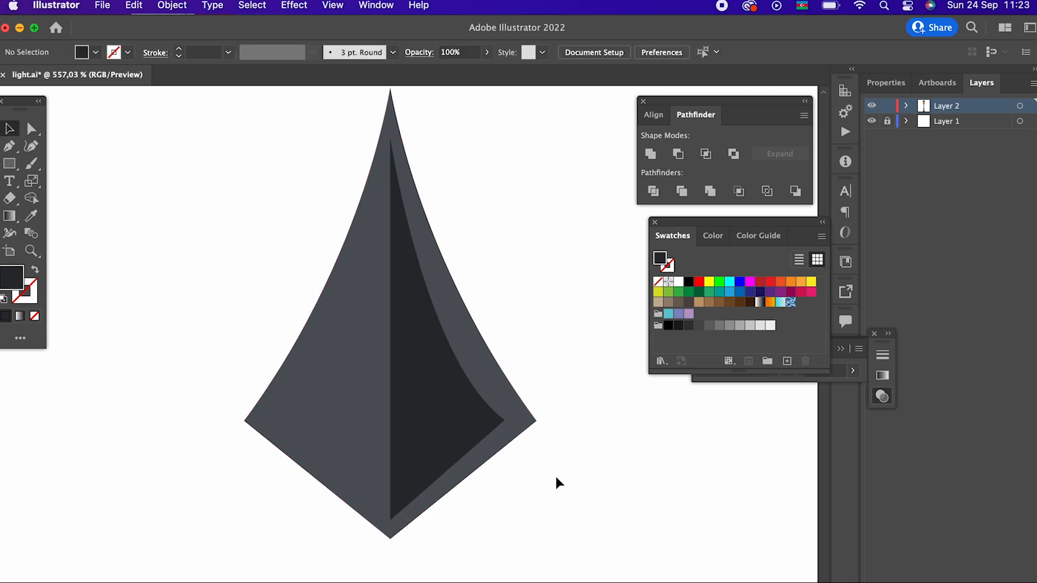
- Group the finial with its shadow shape
drag(576, 500, 217, 276)
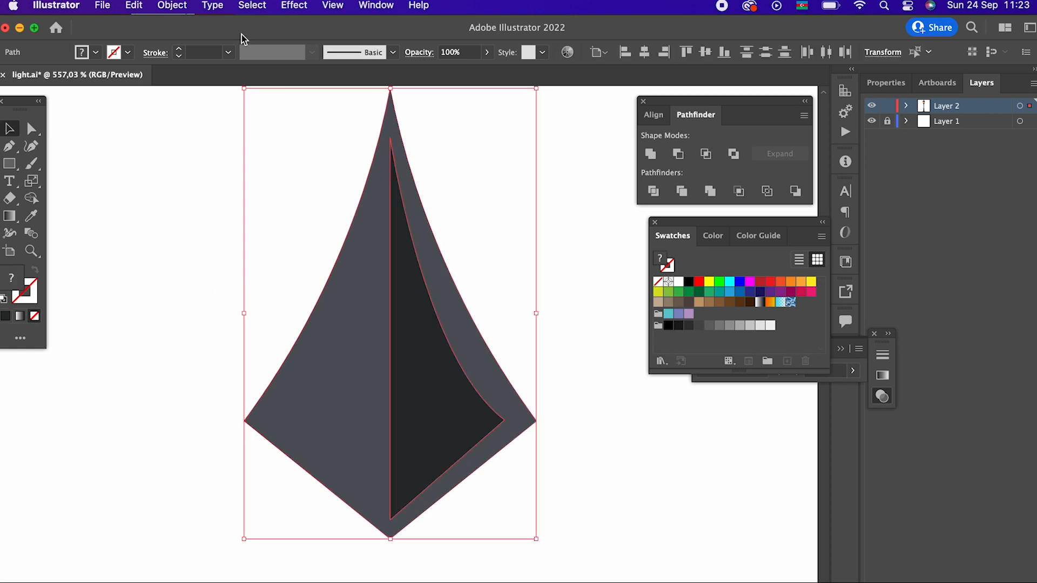
click(179, 8)
click(202, 82)
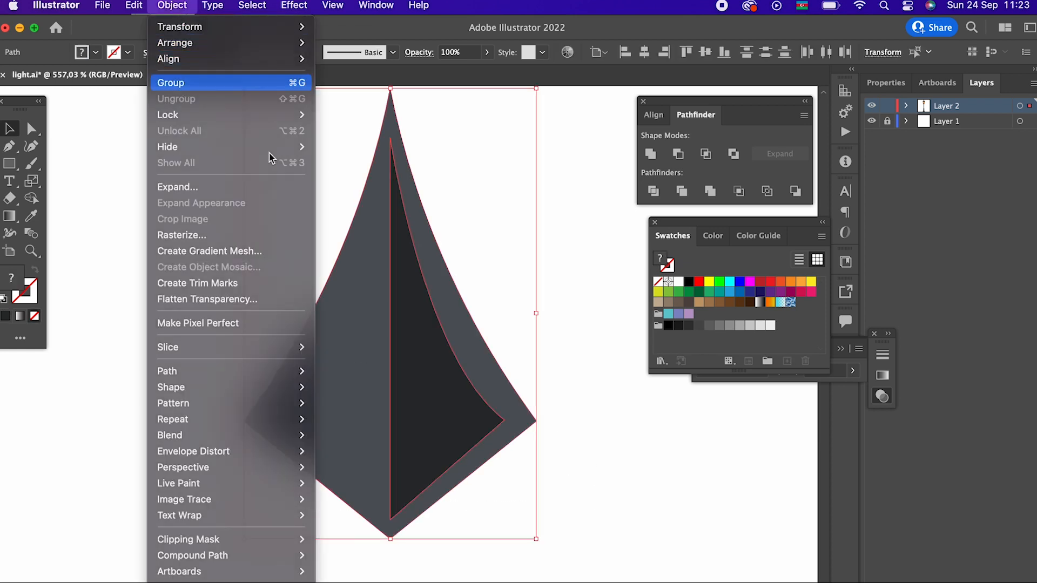
click(603, 325)
- Examine the whole street lamp on the artboard with all of its parts selected
key(z)
drag(526, 339, 532, 395)
drag(420, 270, 86, 316)
drag(266, 308, 162, 319)
drag(468, 391, 337, 407)
drag(337, 407, 315, 371)
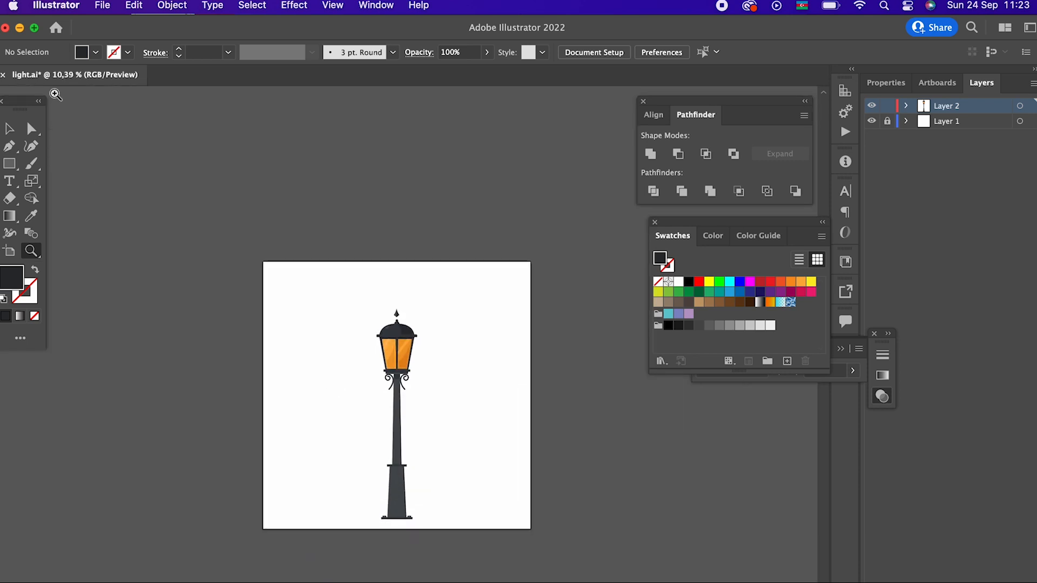
drag(489, 494, 489, 493)
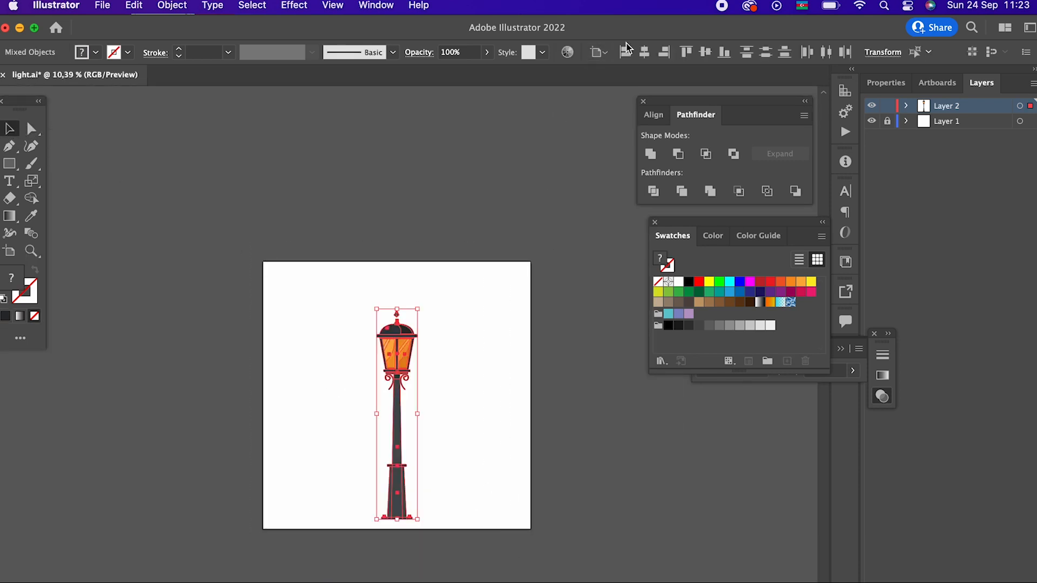
click(573, 216)
- Move the finial group straight down onto the small ball above the dome and send it to the back
key(z)
drag(405, 319, 666, 467)
drag(376, 273, 558, 377)
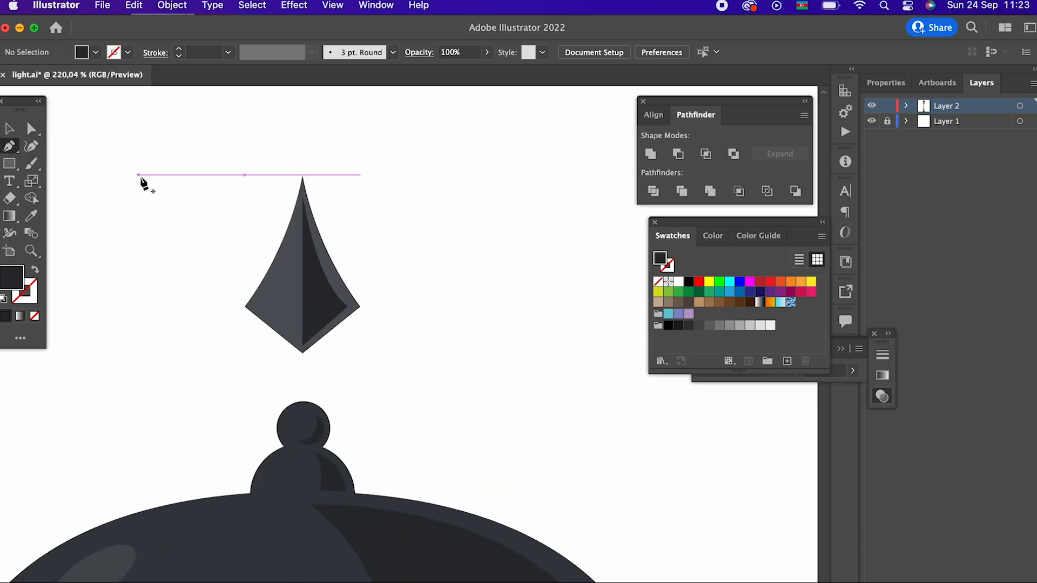
drag(322, 310, 329, 372)
click(162, 9)
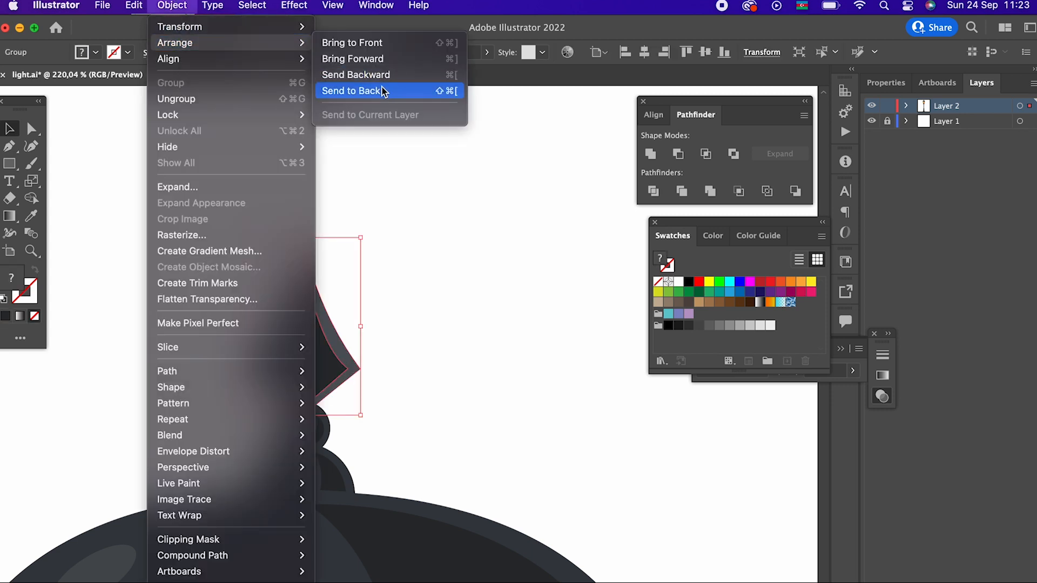
click(381, 88)
click(526, 376)
- Select all parts of the street lamp, from finial to base, and group them
key(z)
drag(456, 399, 178, 510)
drag(380, 408, 169, 447)
drag(299, 532, 287, 327)
drag(301, 348, 293, 369)
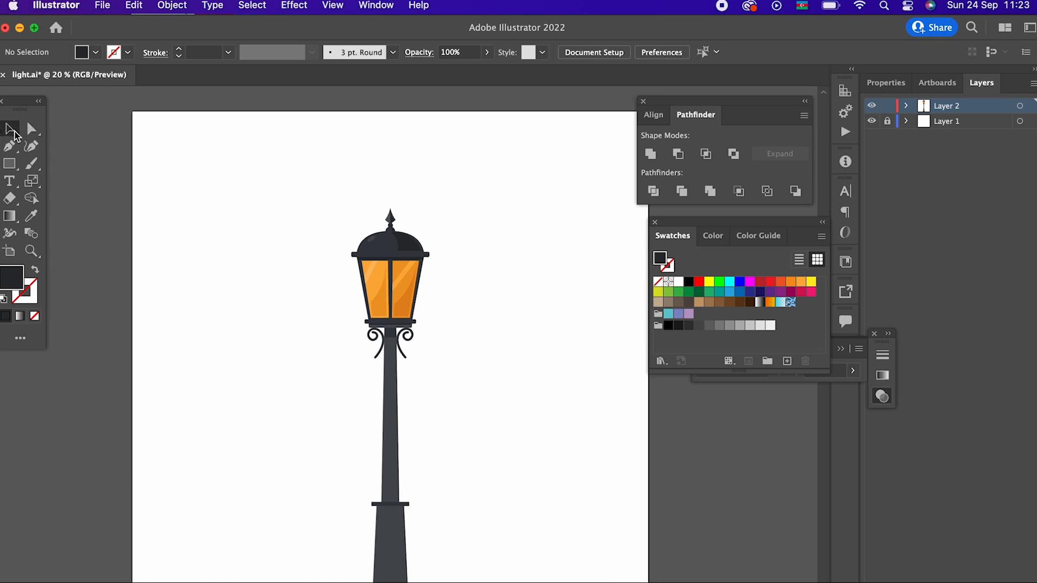
drag(293, 251, 293, 178)
click(408, 173)
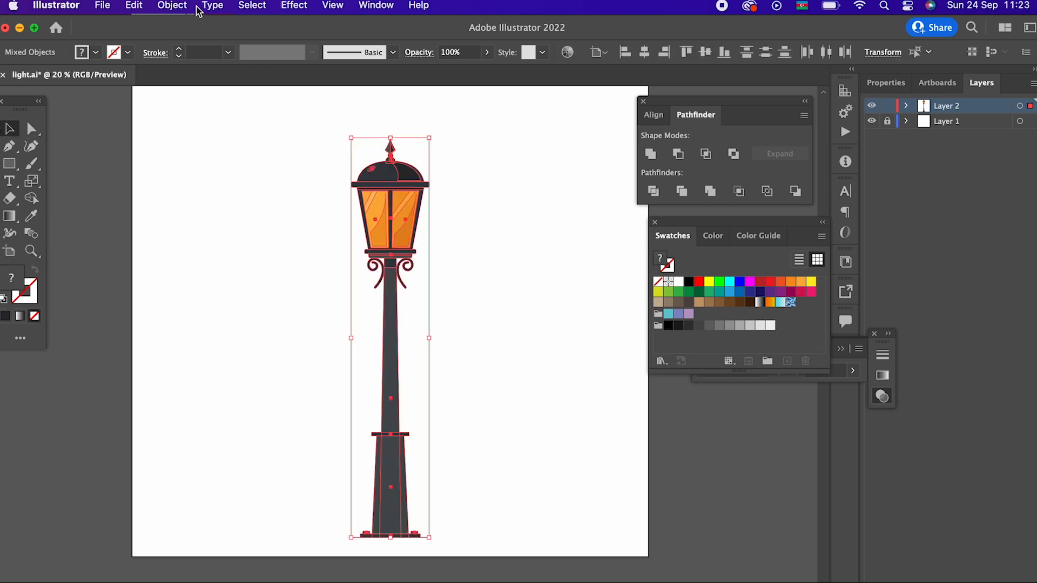
click(172, 6)
click(191, 82)
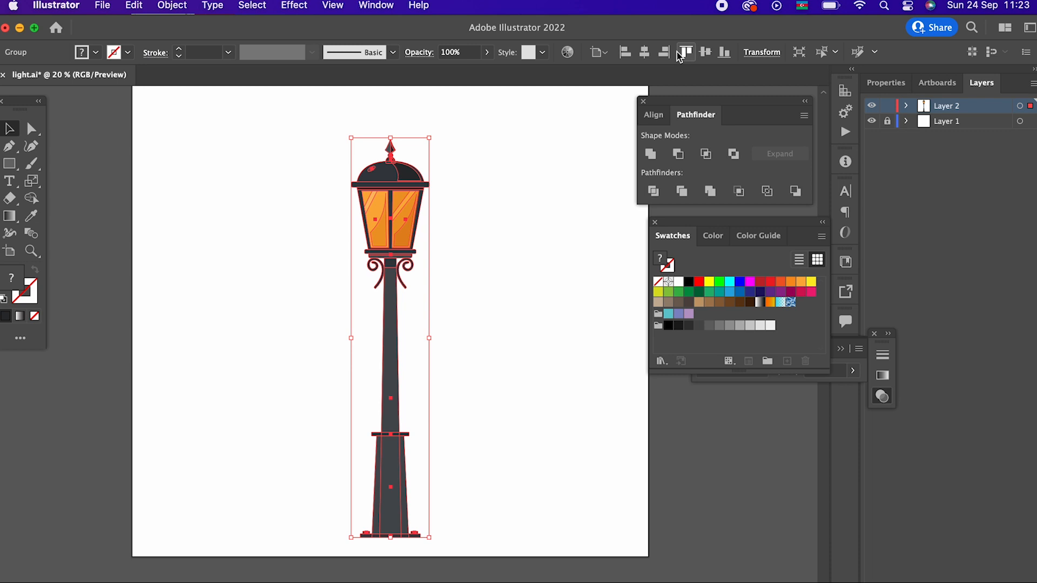
- Align the grouped street lamp to the vertical center of the artboard and deselect it
click(705, 54)
click(558, 323)
drag(558, 323, 580, 431)
drag(514, 433, 562, 433)
drag(549, 438, 586, 402)
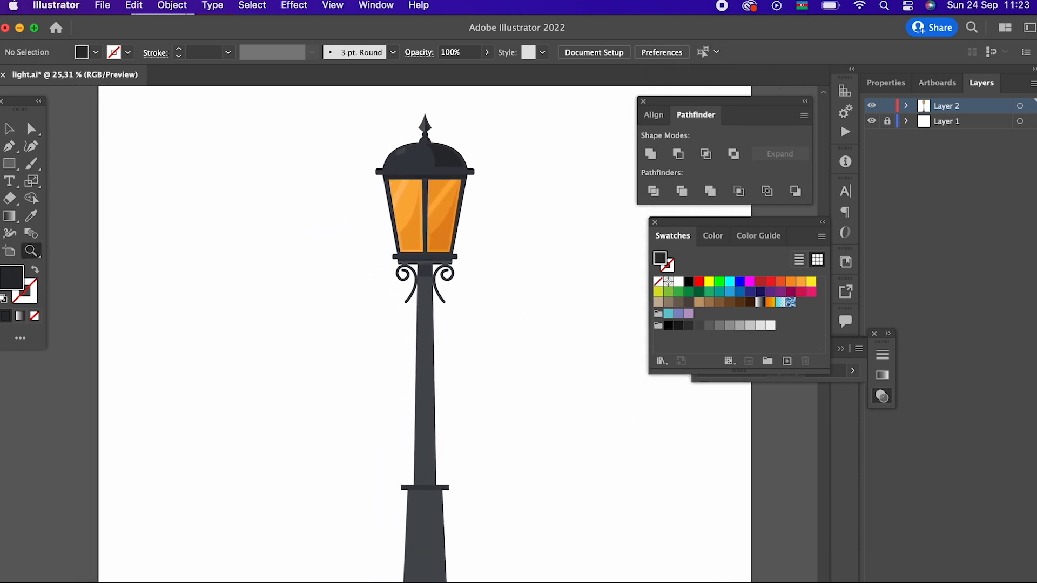